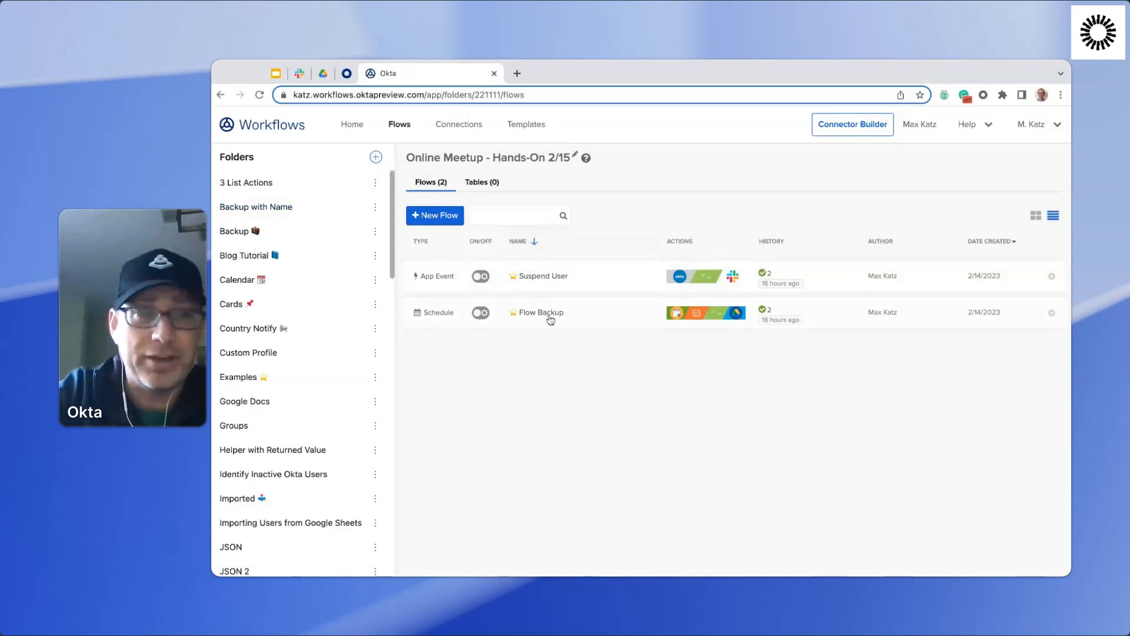
Look through the Workflows home page, covering its learning videos, popular use cases and starter templates.
left_click(352, 124)
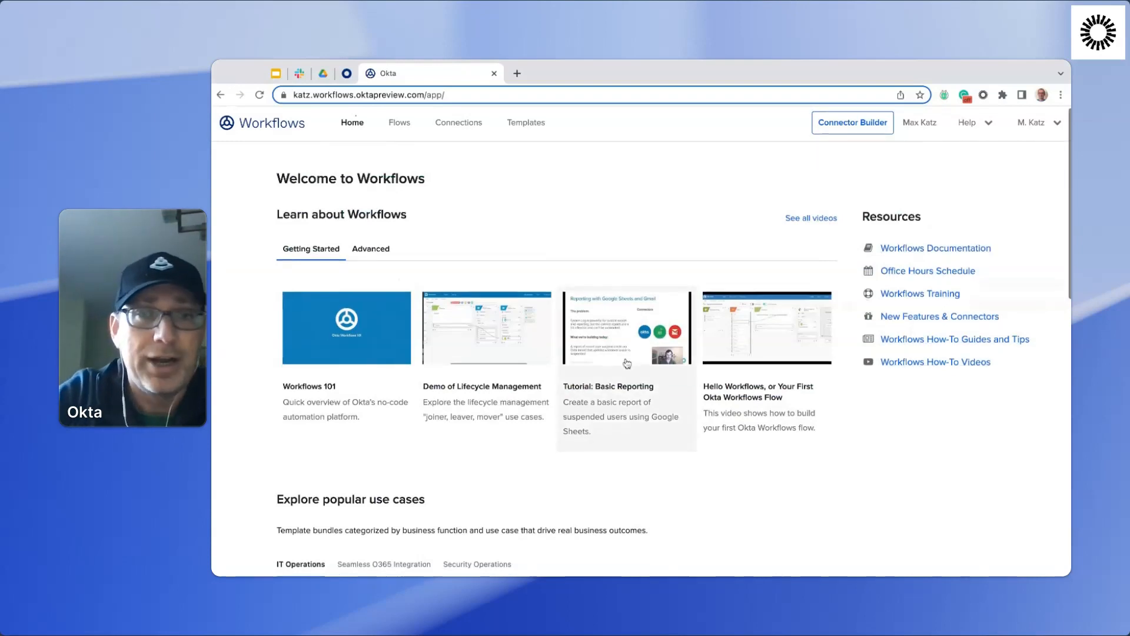
scroll(627, 363, "down", 2)
scroll(627, 364, "down", 5)
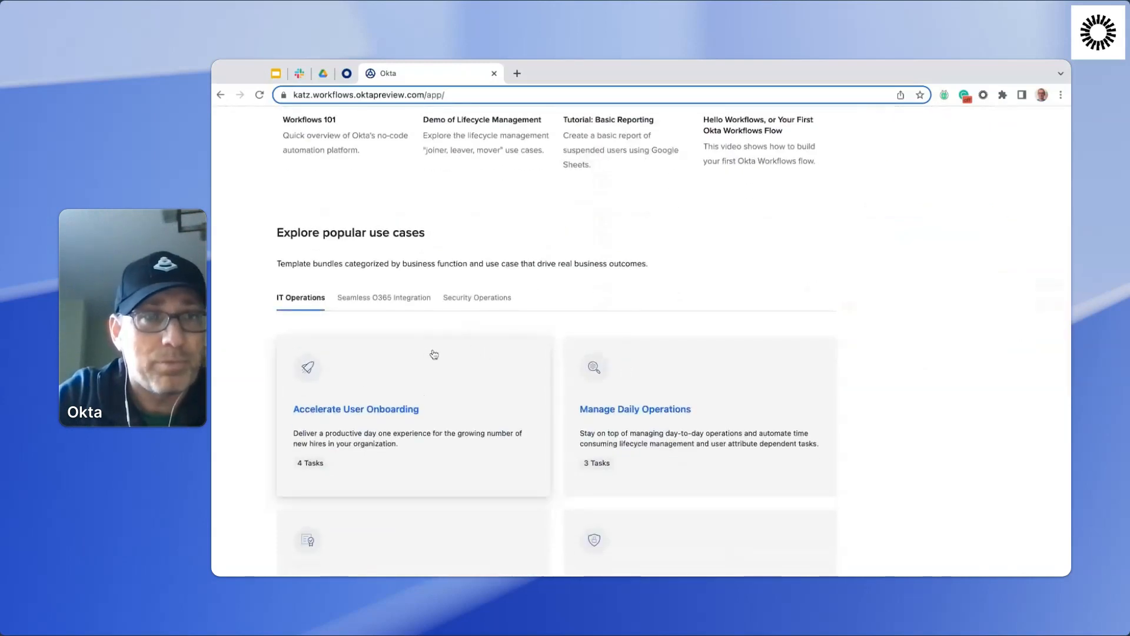
scroll(515, 367, "down", 4)
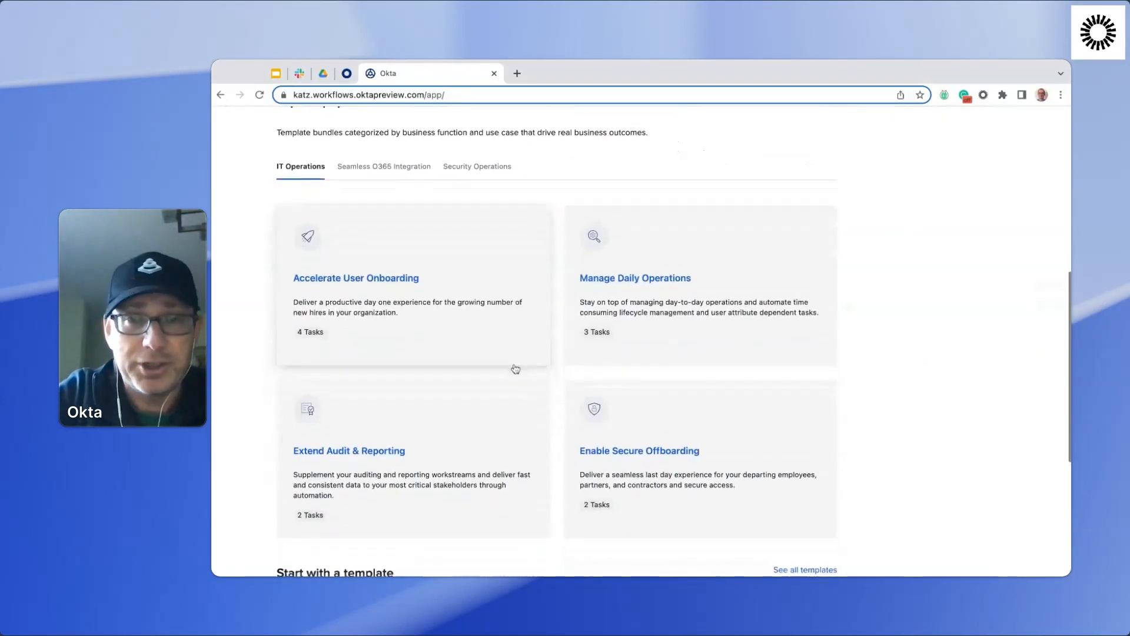
scroll(514, 368, "down", 5)
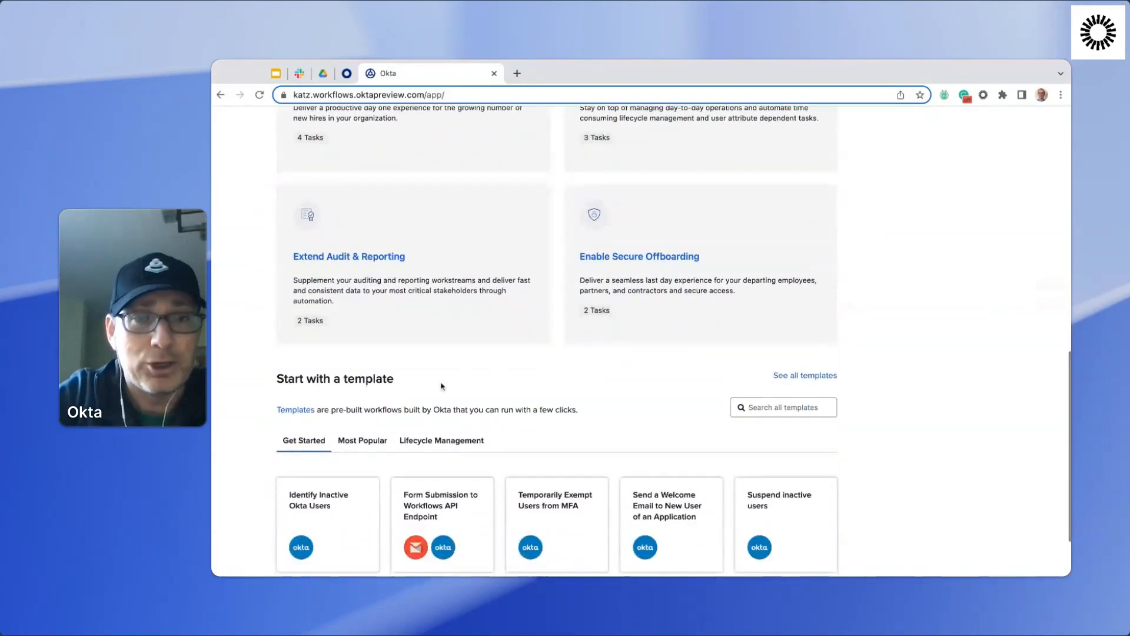
scroll(443, 386, "down", 2)
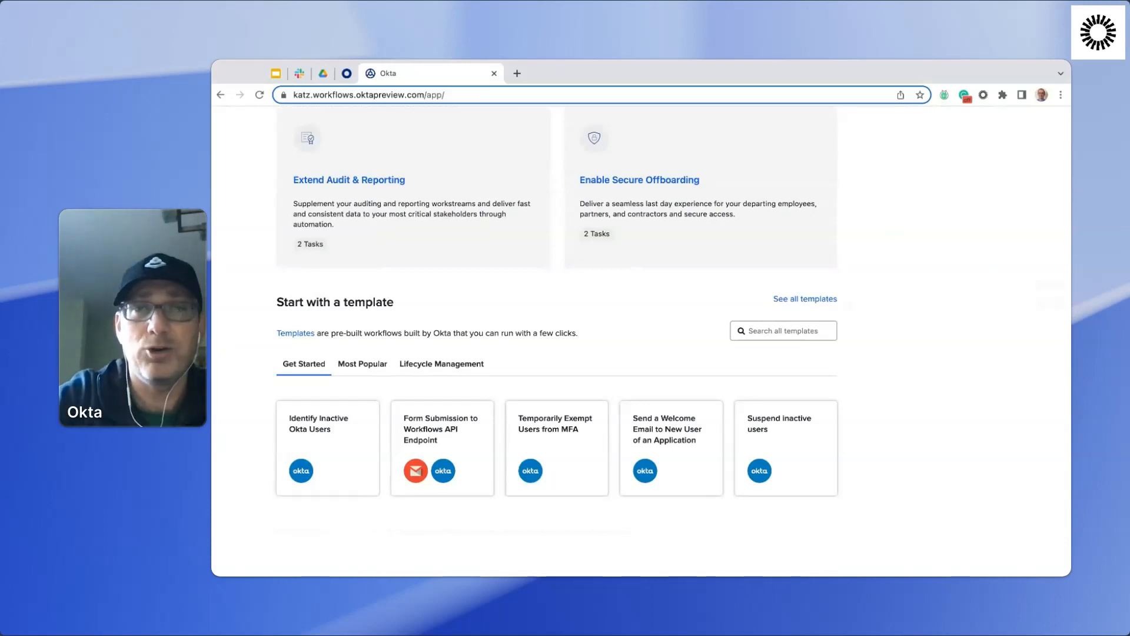
scroll(556, 336, "up", 5)
scroll(641, 341, "up", 8)
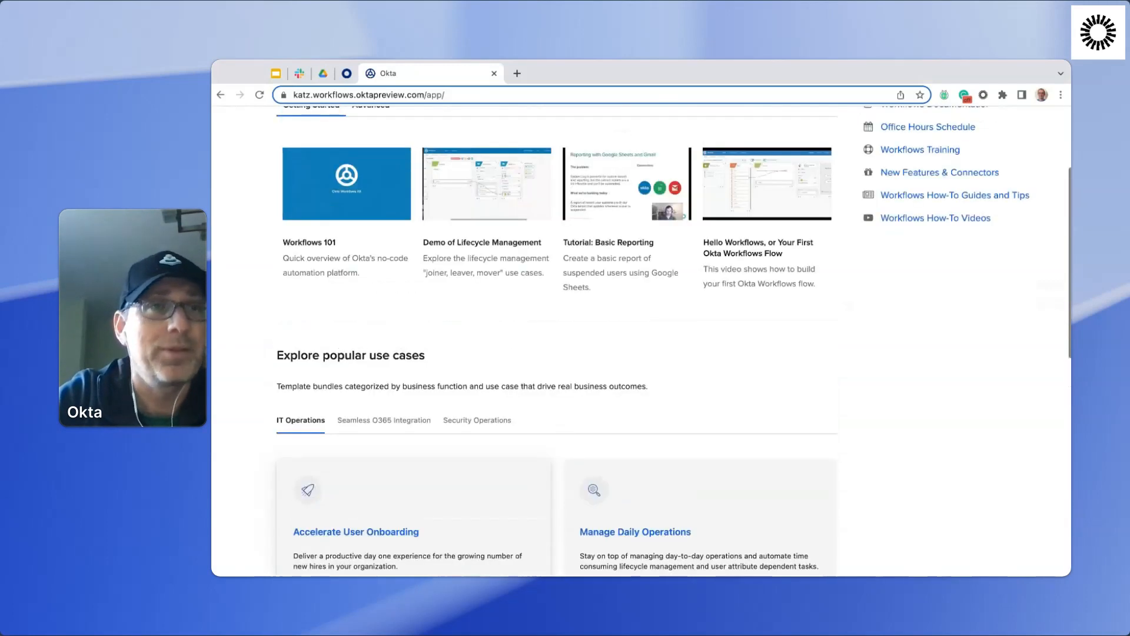
scroll(389, 142, "down", 1)
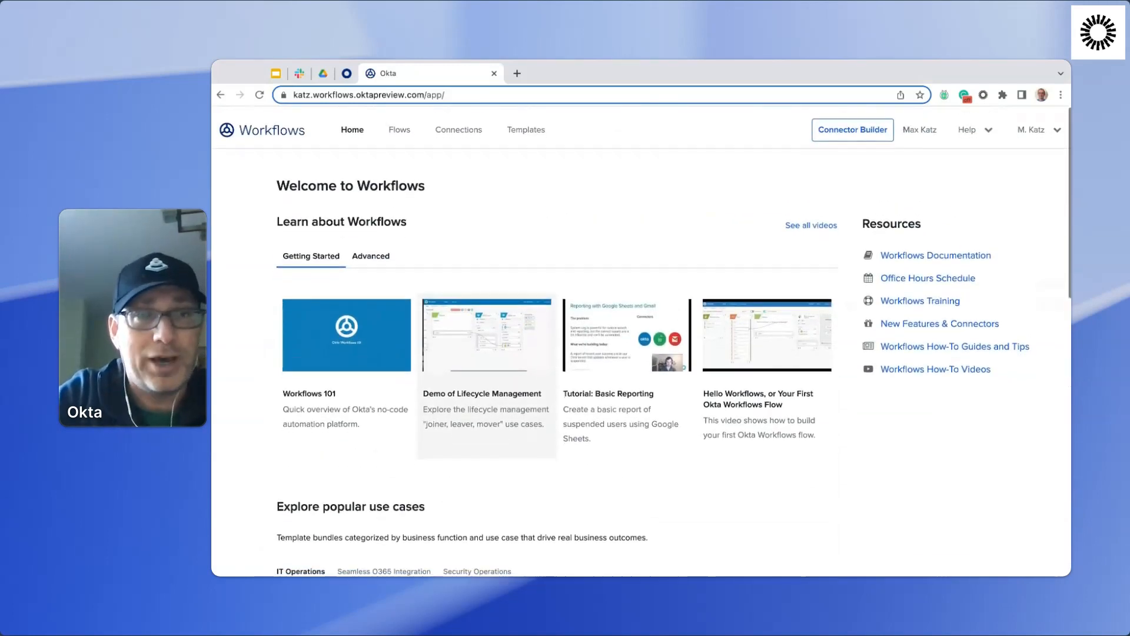
View the Flows, Templates and Connections pages, look over the connection list, and return to the home page.
left_click(399, 126)
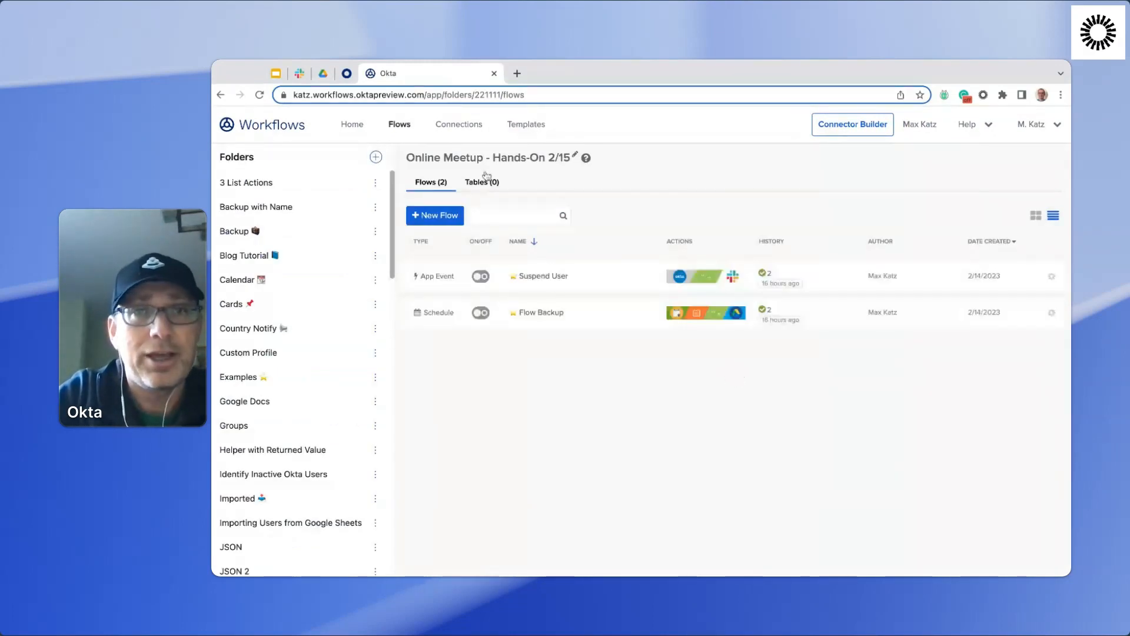
left_click(532, 134)
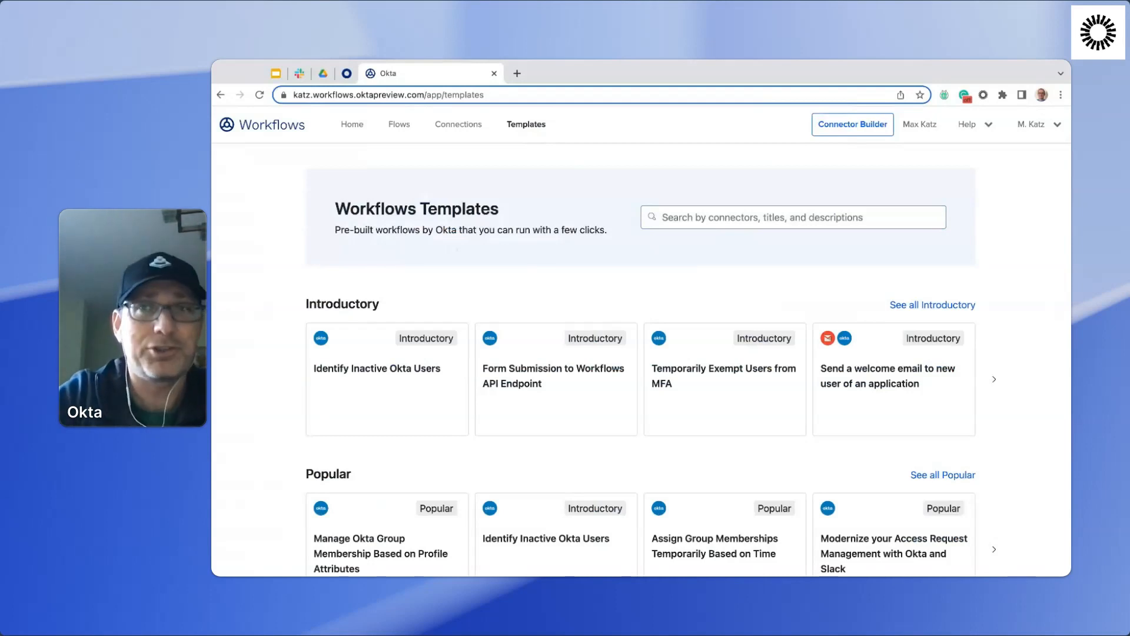
left_click(460, 129)
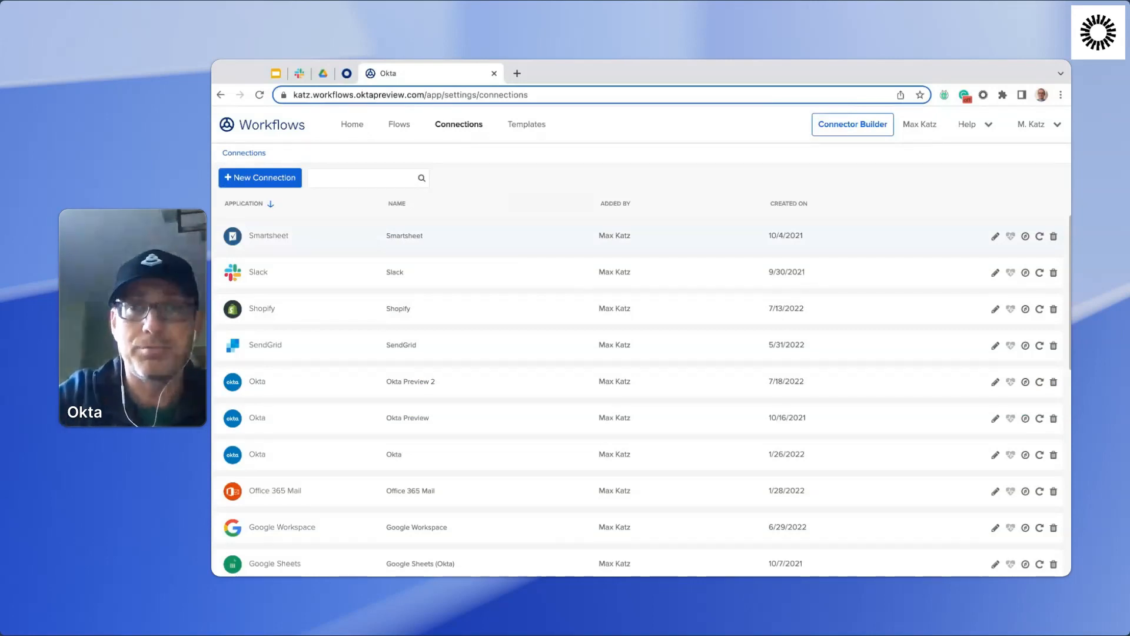
scroll(520, 275, "down", 3)
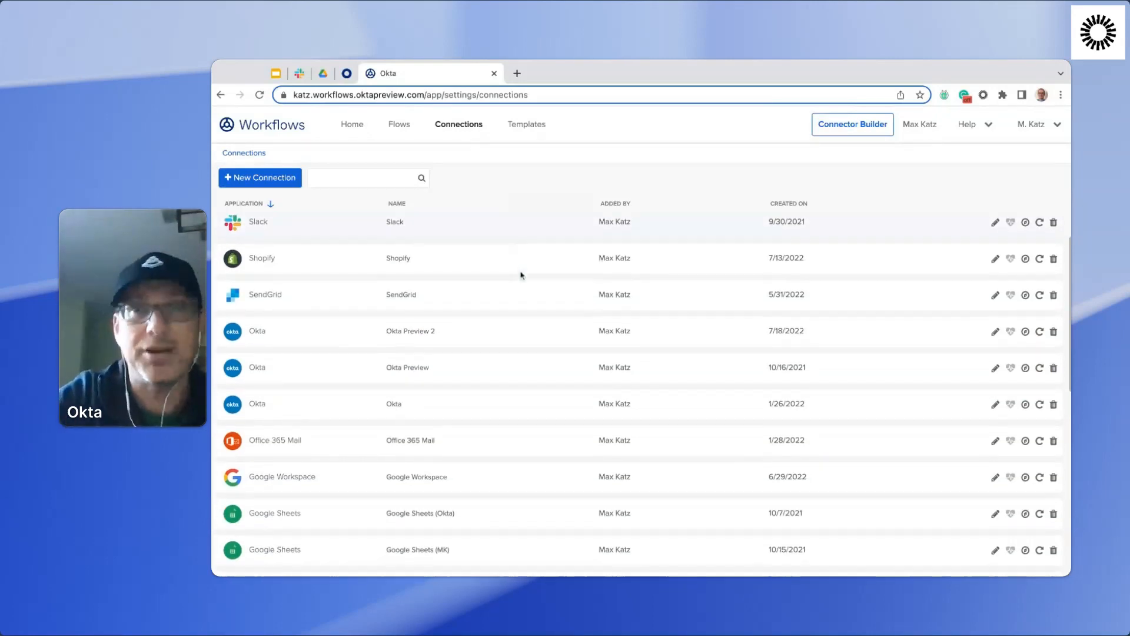
scroll(521, 275, "up", 3)
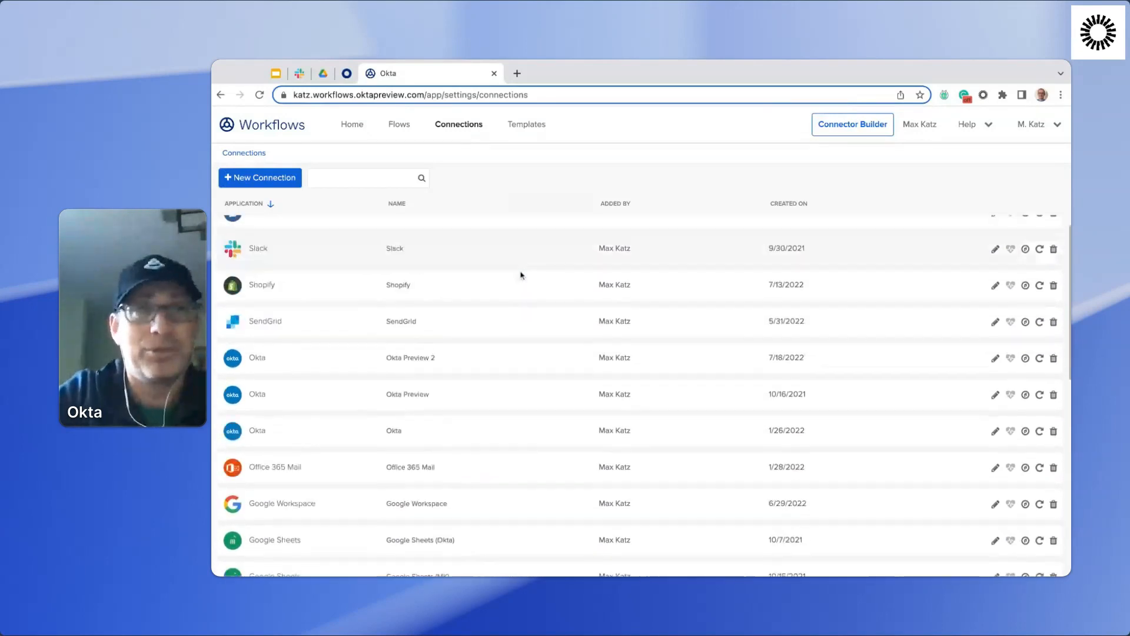
left_click(352, 124)
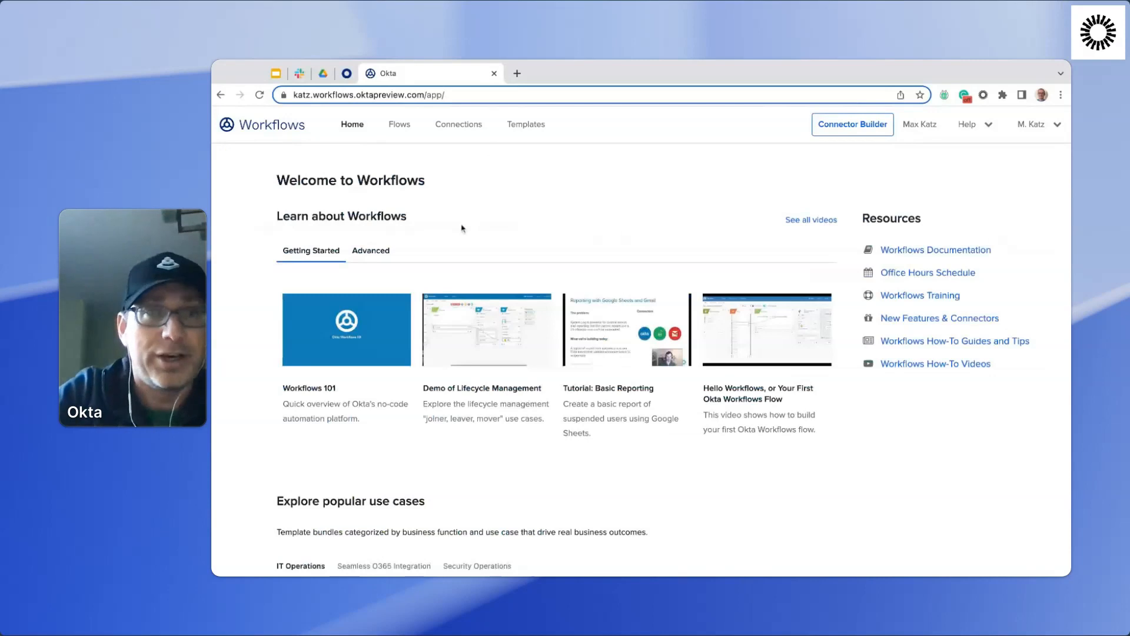
Create a new flow in the Online Meetup - Hands-On 2/15 folder and enter "User Suspended" as its name.
left_click(403, 126)
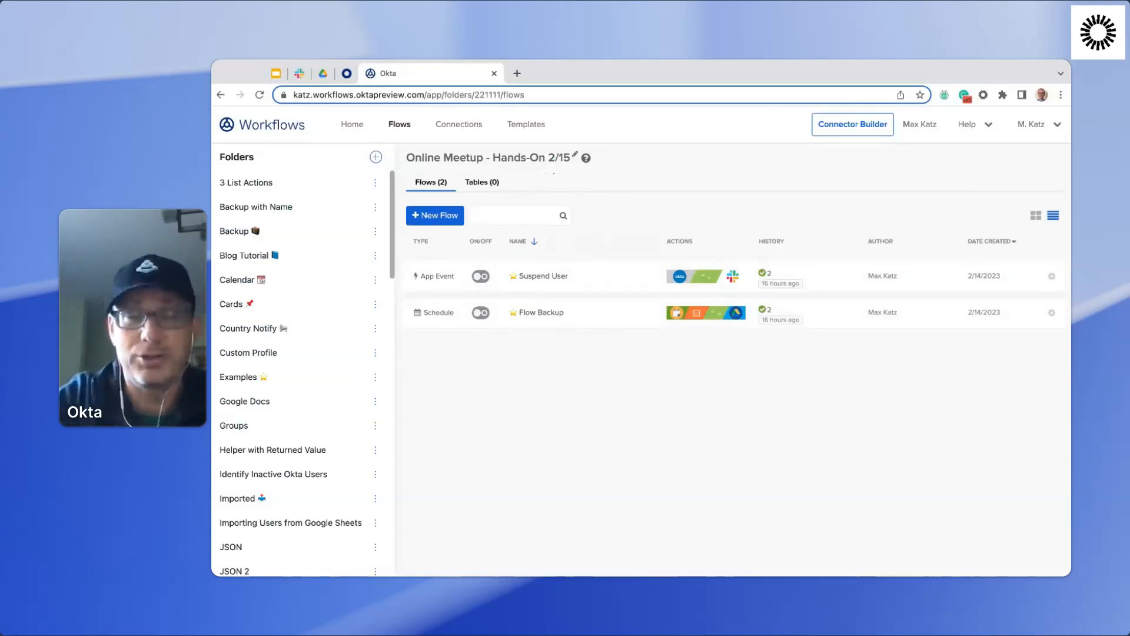
left_click(434, 217)
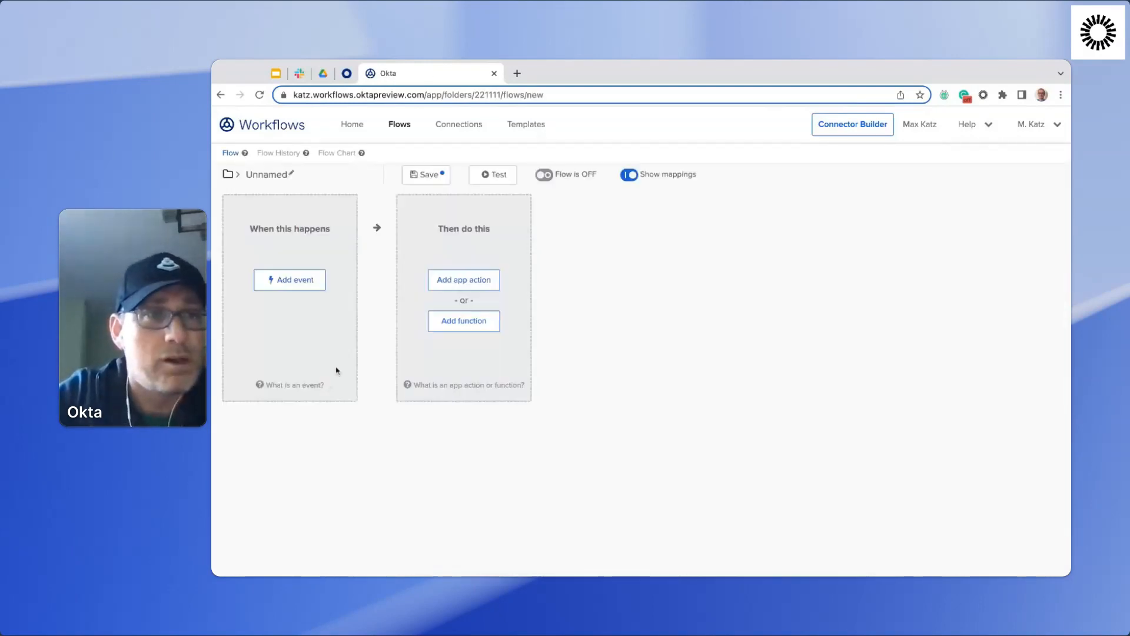
left_click(268, 174)
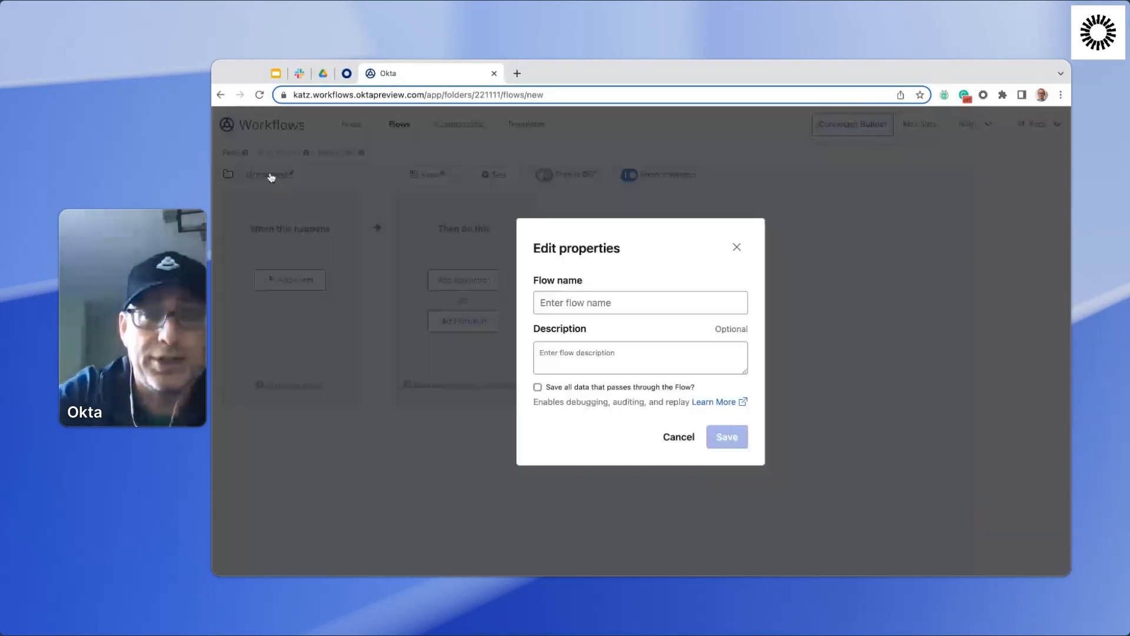
left_click(569, 304)
type("User Sup")
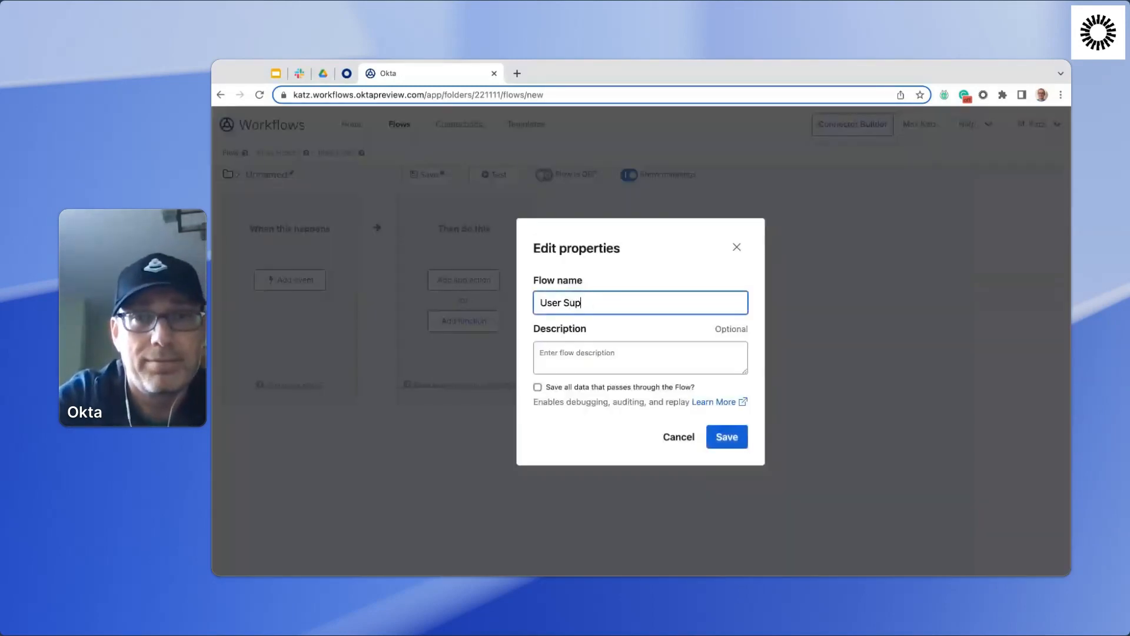
type("sended")
key("BackSpace")
key("BackSpace")
key("BackSpace")
key("BackSpace")
key("BackSpace")
key("BackSpace")
key("BackSpace")
type("spended")
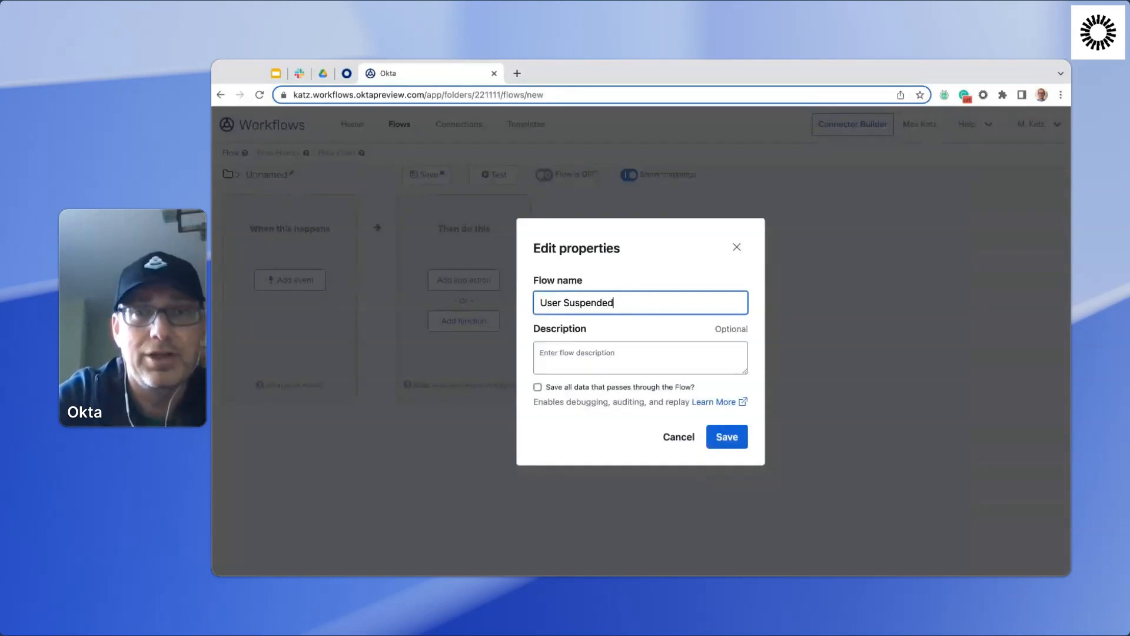
Describe the flow as "Send a message to Slack when a user is suspended", enable saving all data passing through it, and save the properties.
left_click(623, 366)
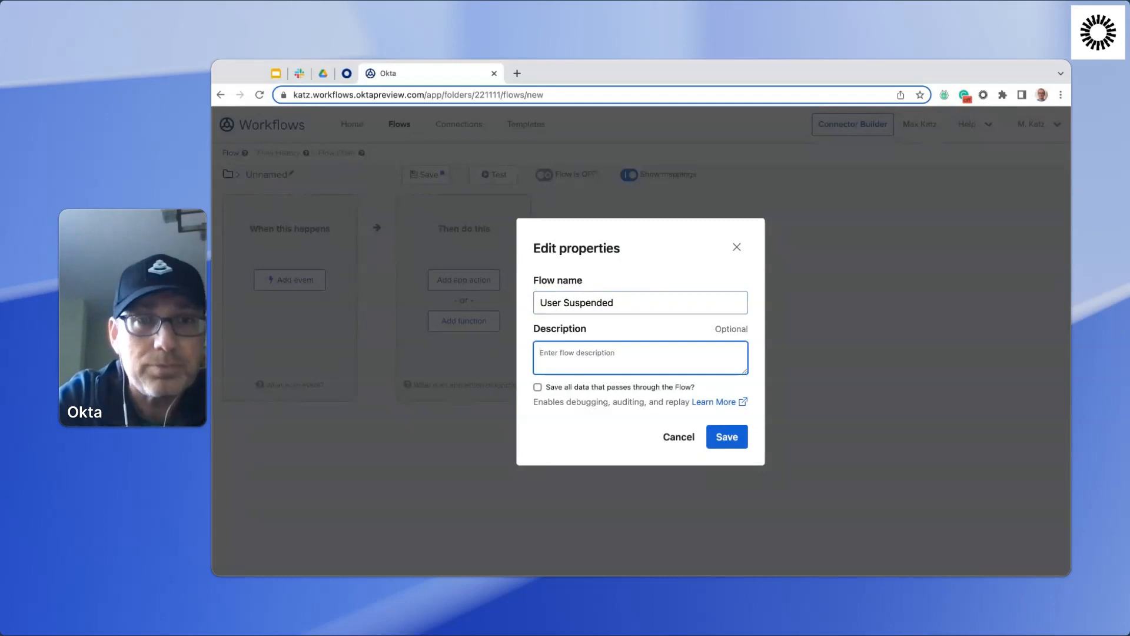
type("Send a m")
type("essag")
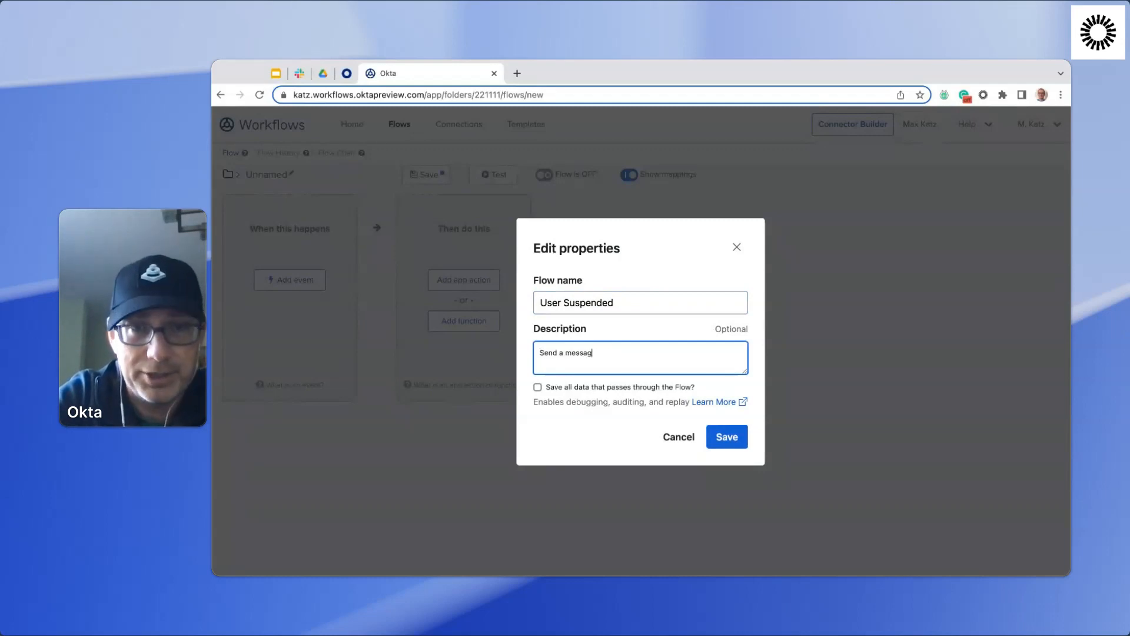
type("e to Slack when a use")
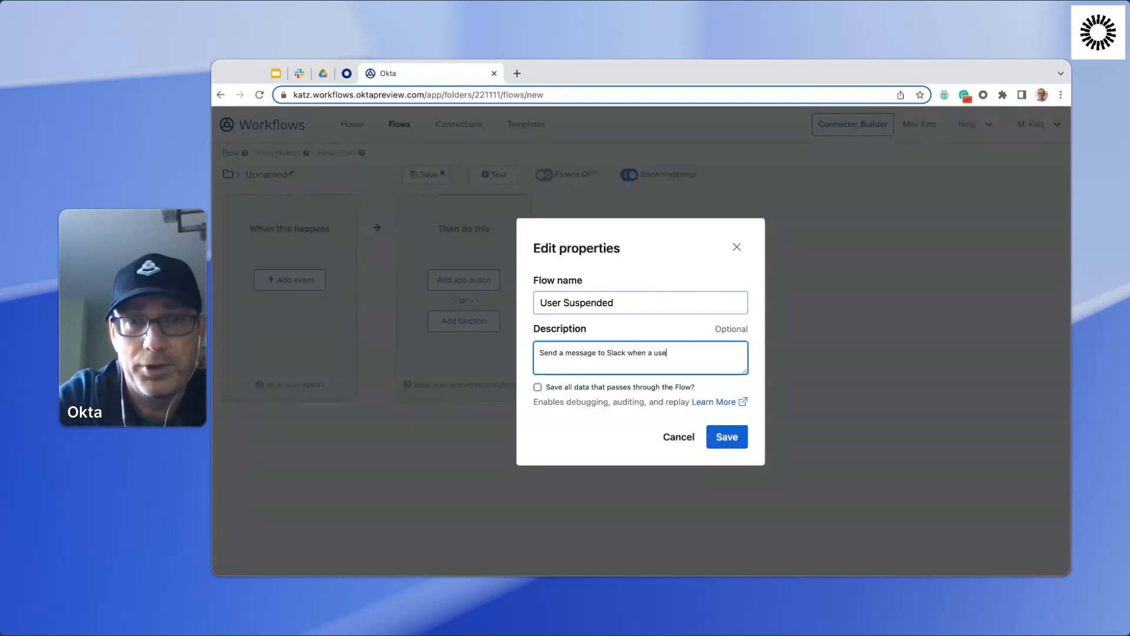
type("r is suspended")
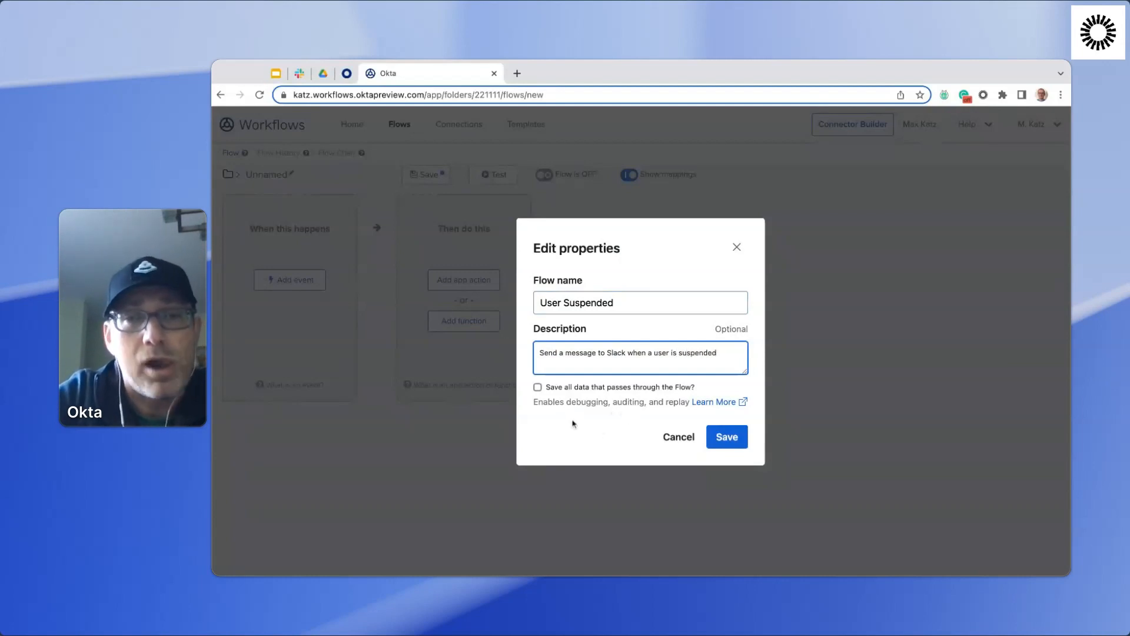
left_click(538, 387)
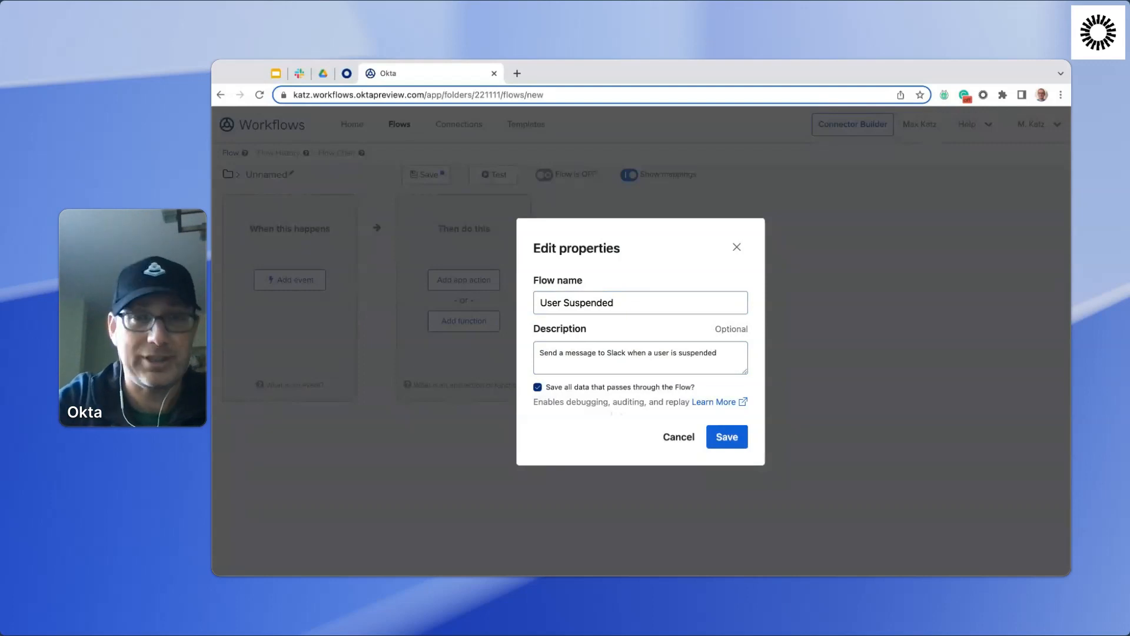
left_click(728, 437)
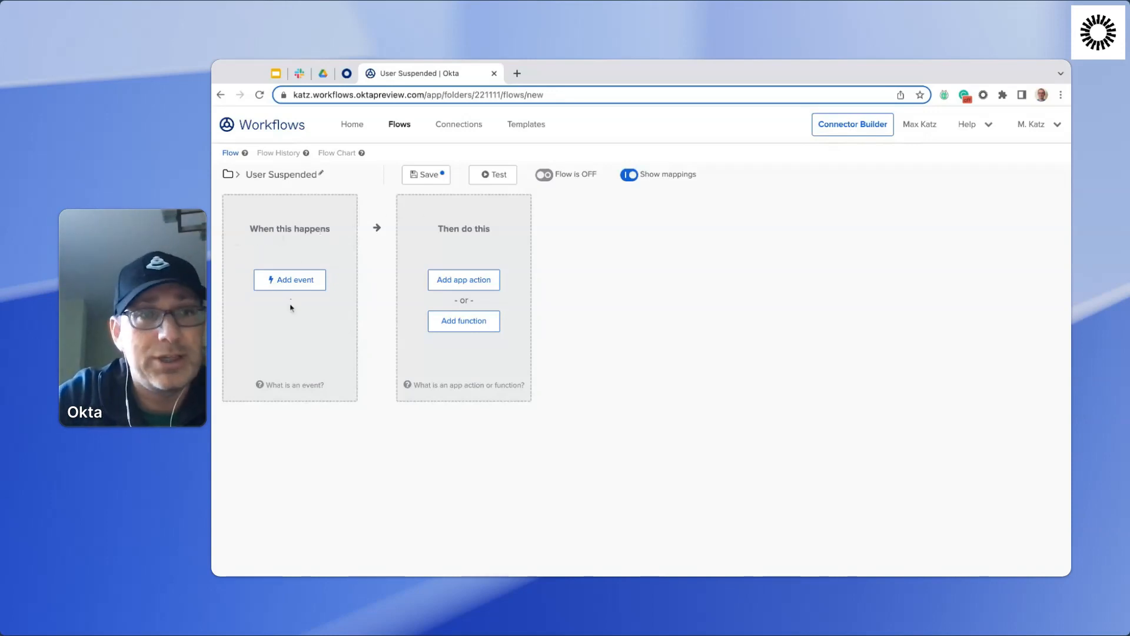
Add the connected Okta app's User Suspended event as the flow's trigger, filtering the events by "sus".
left_click(295, 287)
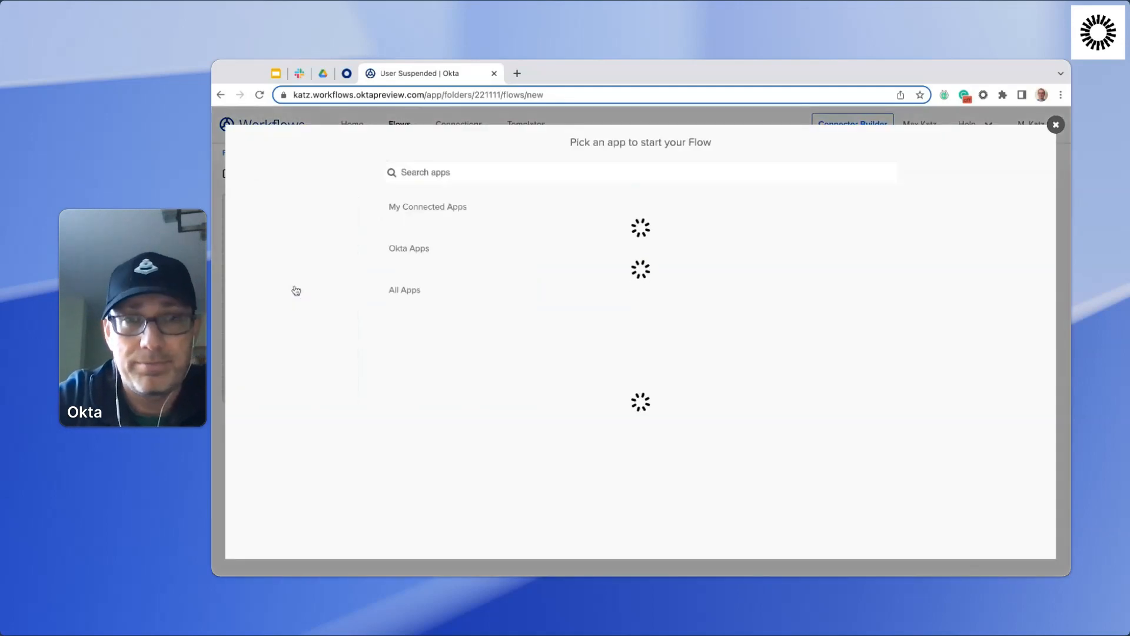
scroll(589, 300, "down", 5)
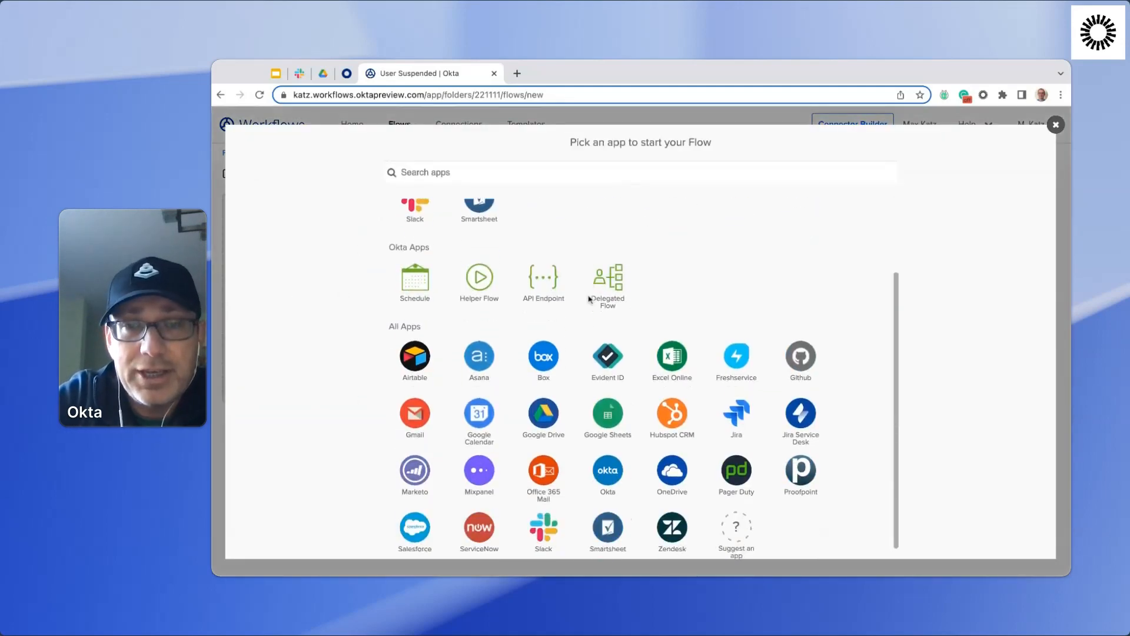
scroll(606, 323, "up", 5)
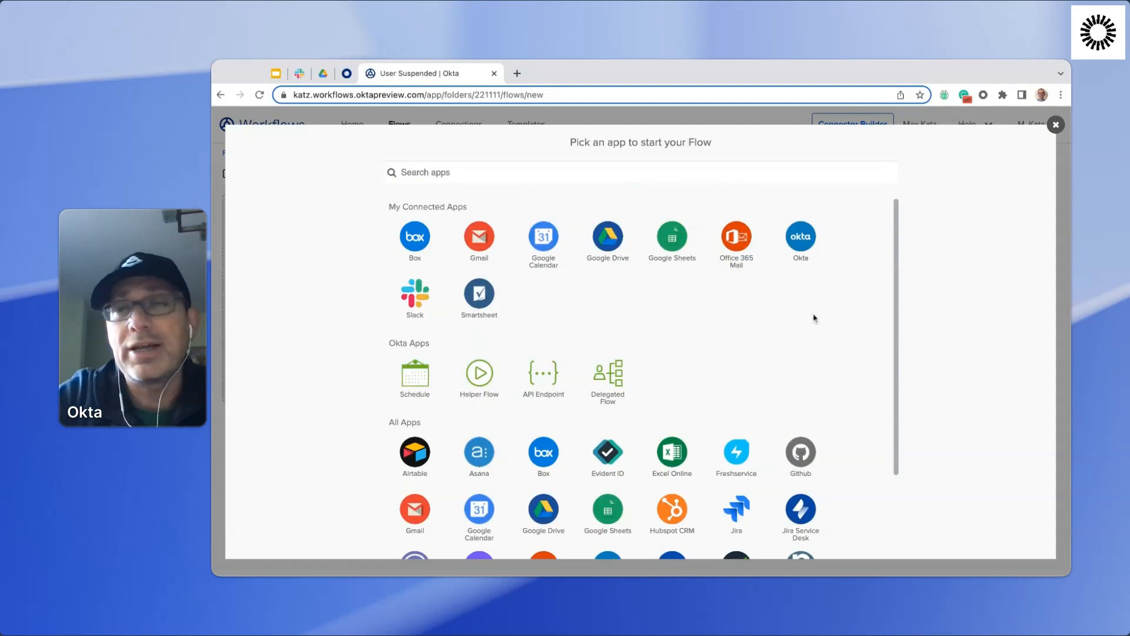
left_click(807, 247)
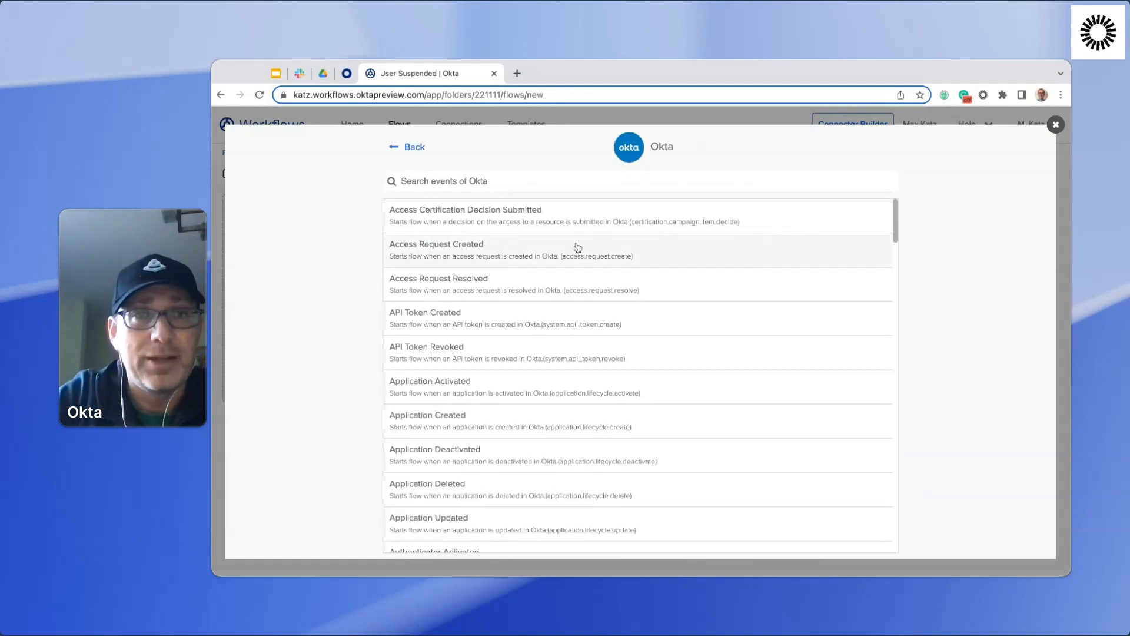
scroll(569, 250, "down", 10)
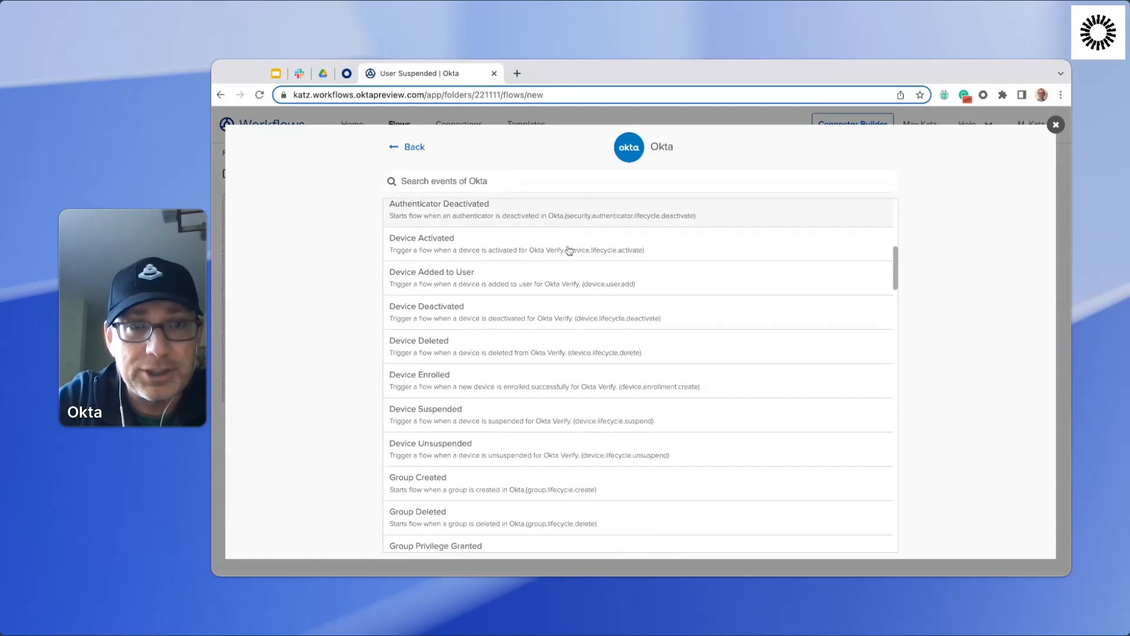
scroll(640, 375, "down", 10)
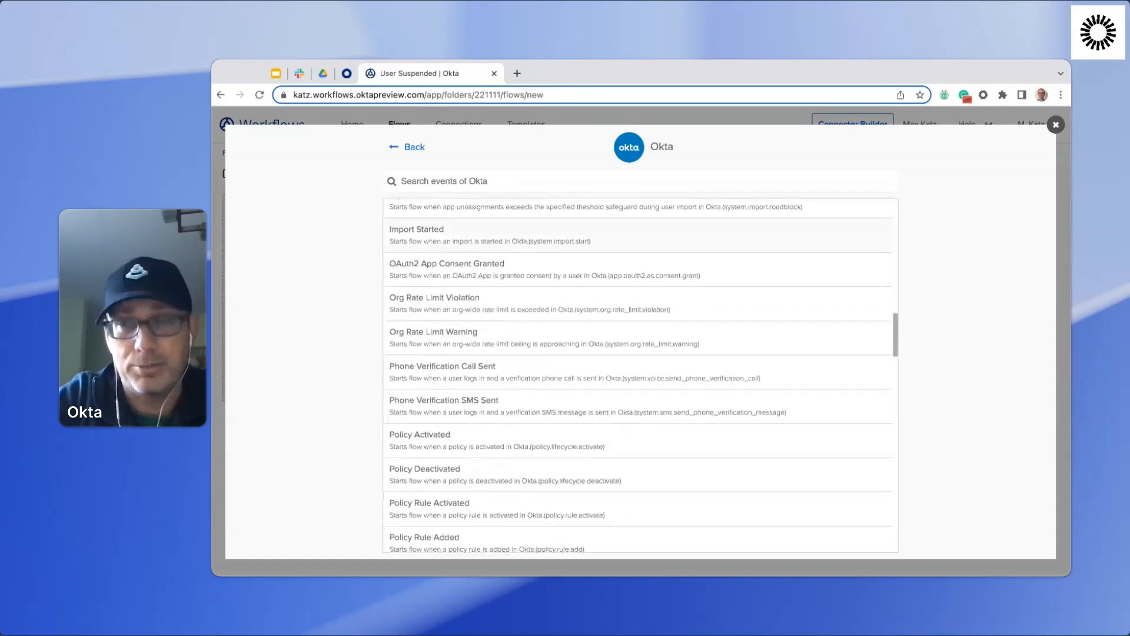
scroll(640, 253, "down", 1)
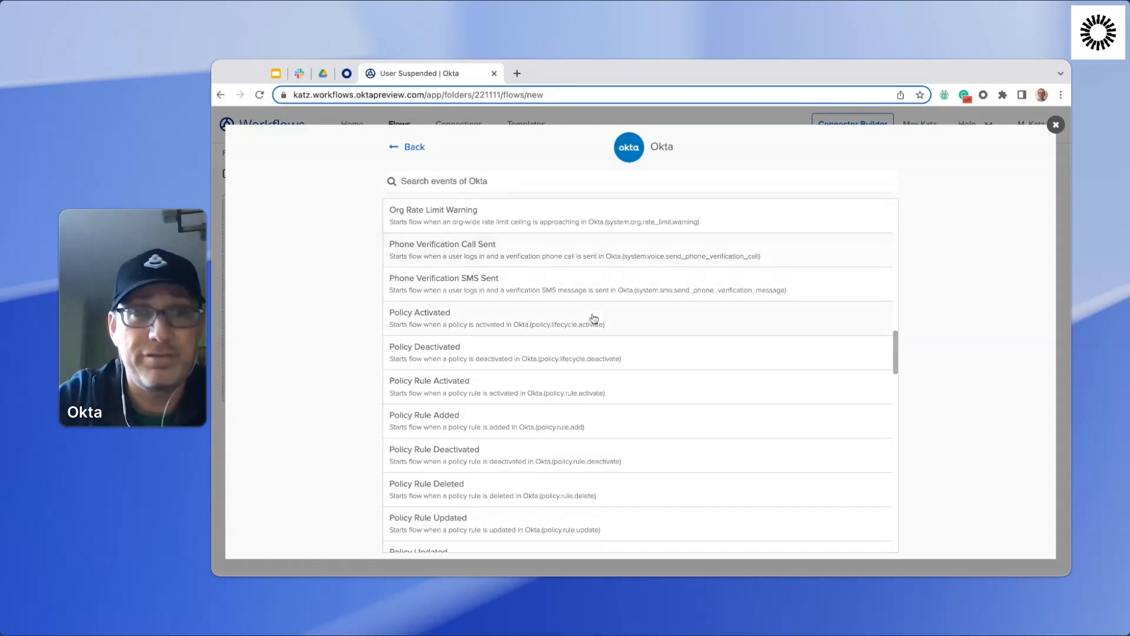
scroll(593, 318, "down", 2)
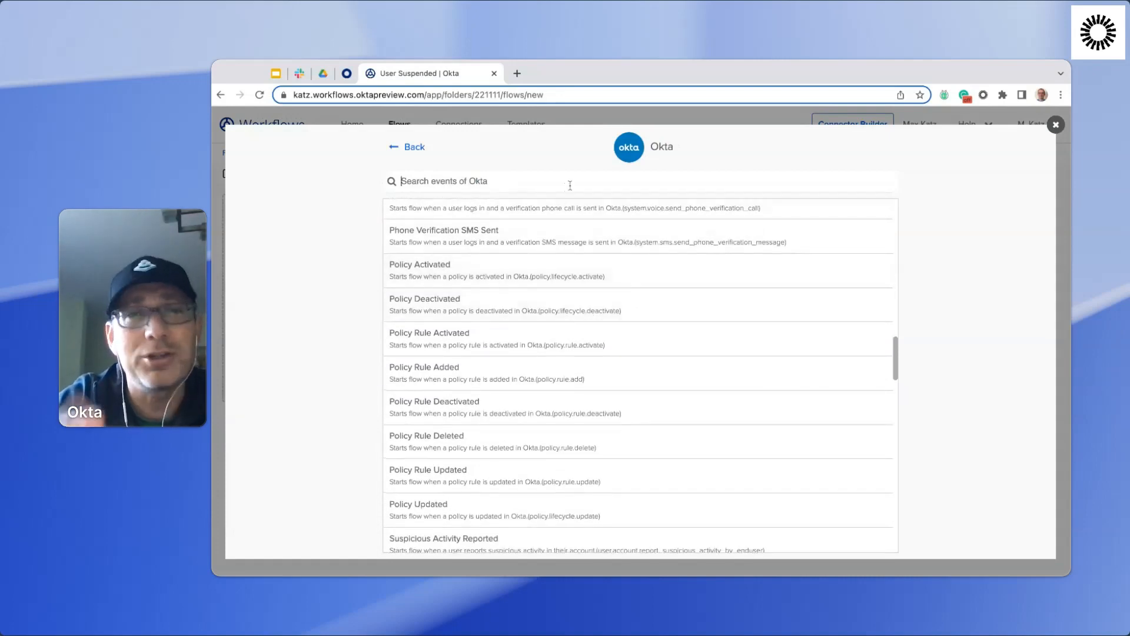
type("sus")
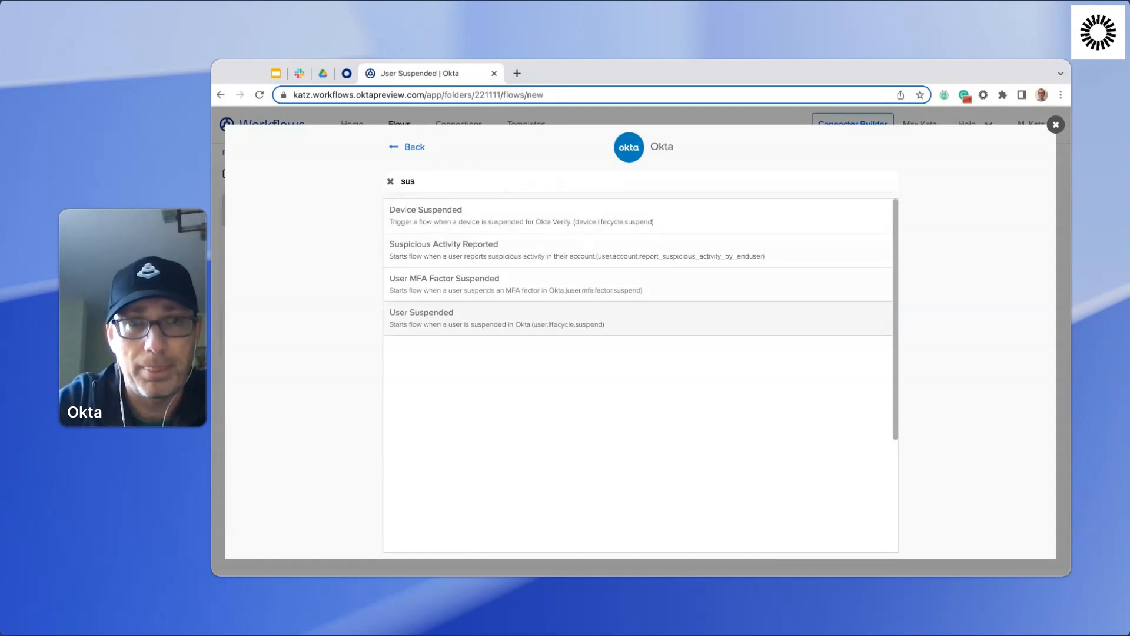
left_click(455, 321)
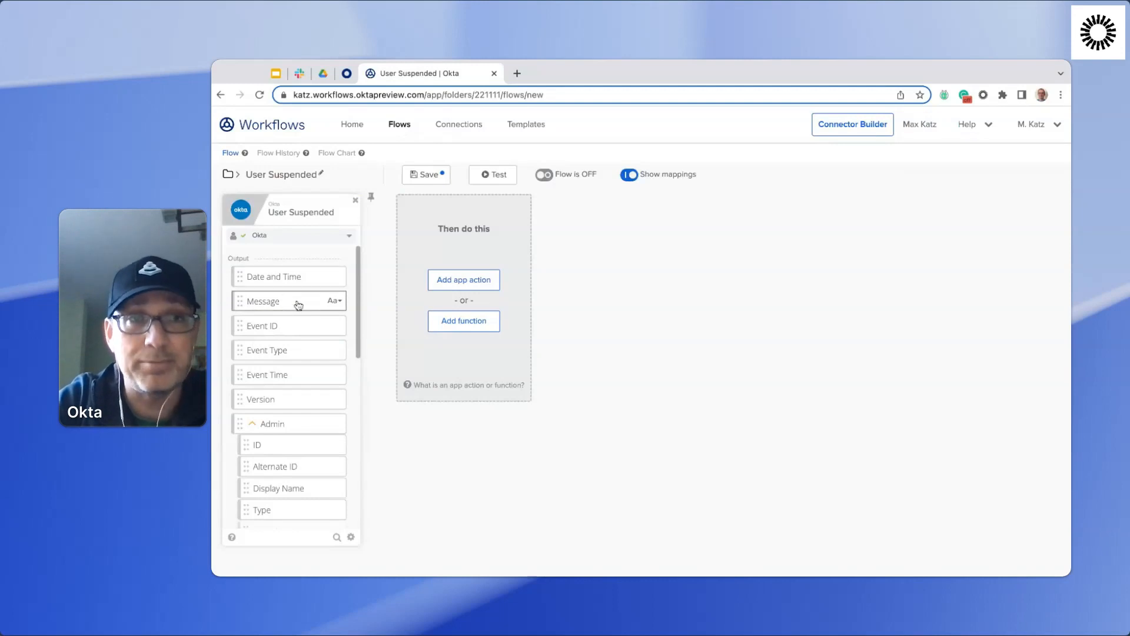
scroll(290, 372, "down", 2)
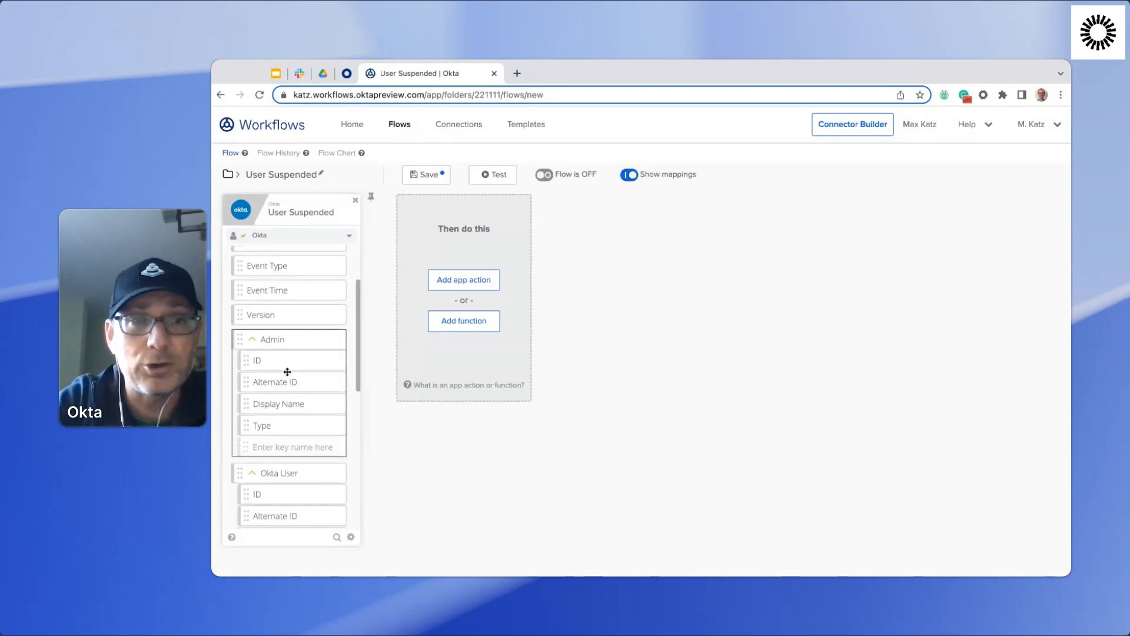
Examine the output fields of the User Suspended trigger card, including the Admin and Okta User groups.
scroll(287, 372, "down", 4)
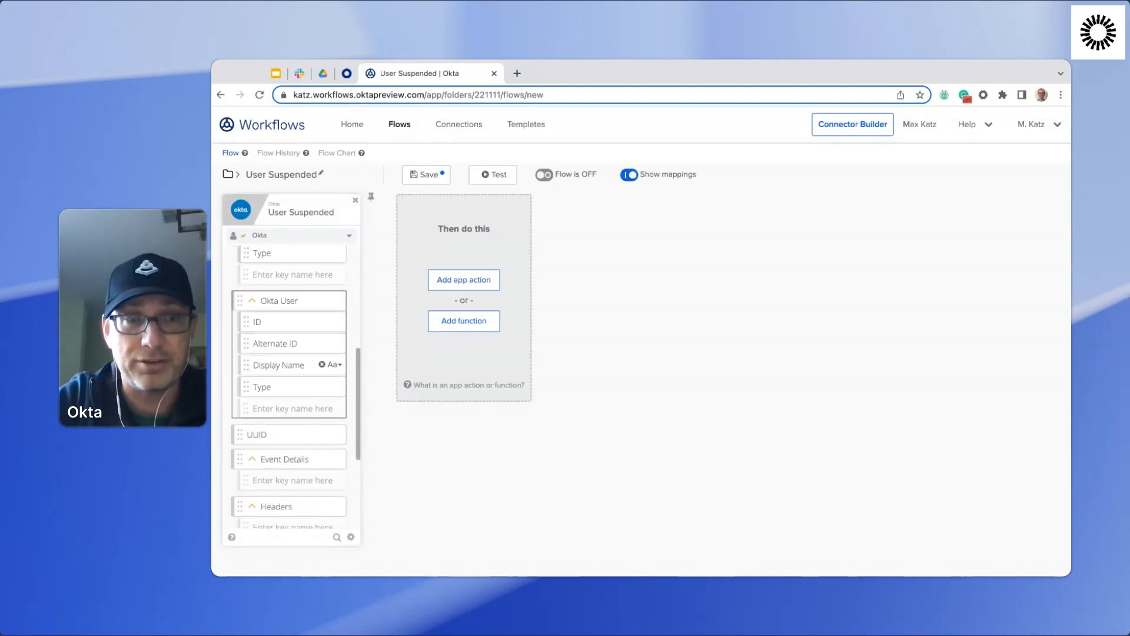
scroll(287, 365, "up", 8)
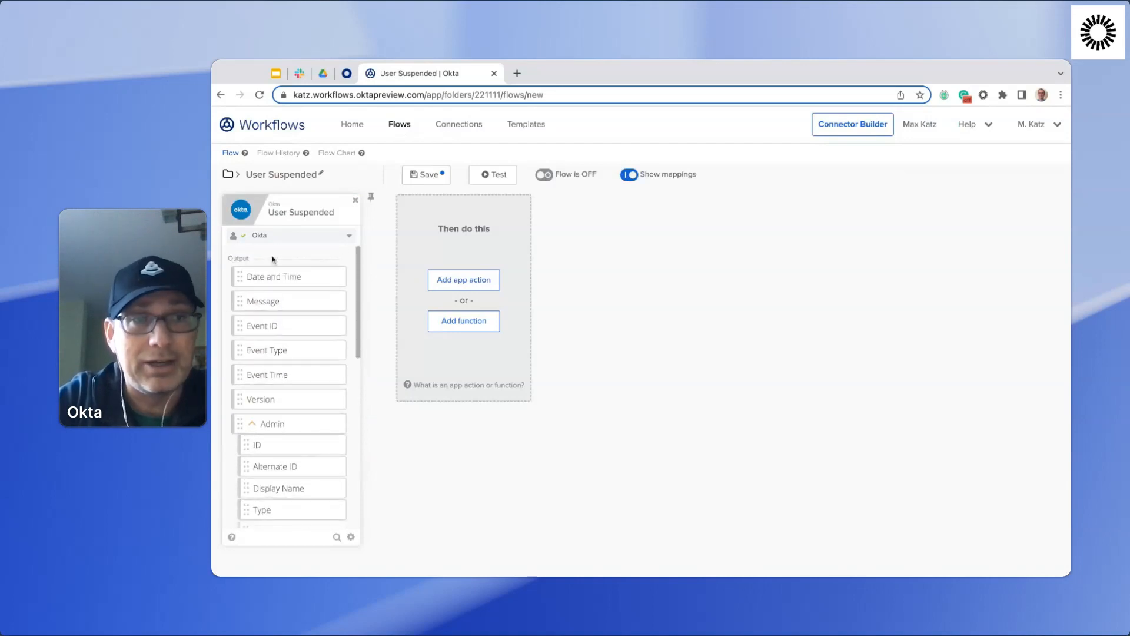
scroll(295, 353, "down", 2)
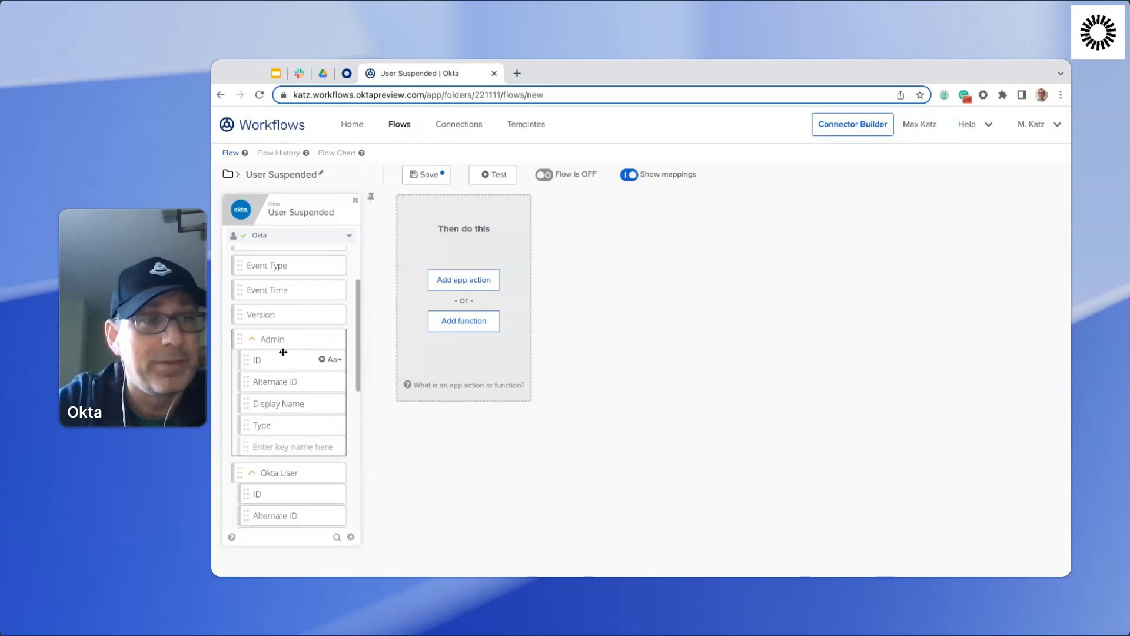
scroll(289, 347, "down", 2)
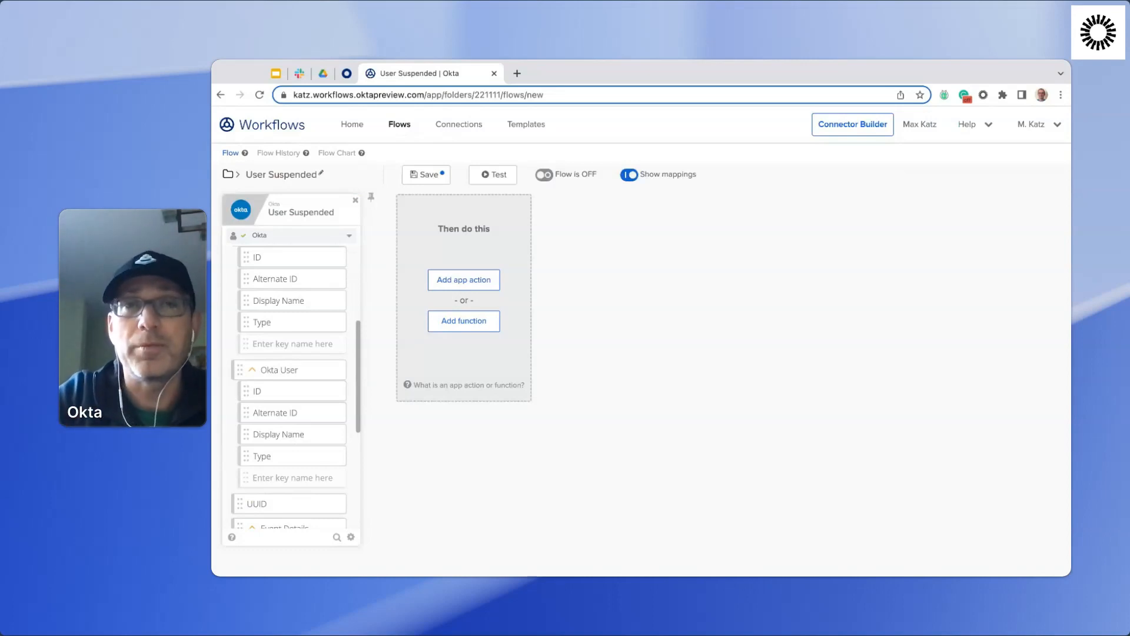
Add the connected Okta app's Read User action after the trigger, filtering the actions by "read".
left_click(465, 281)
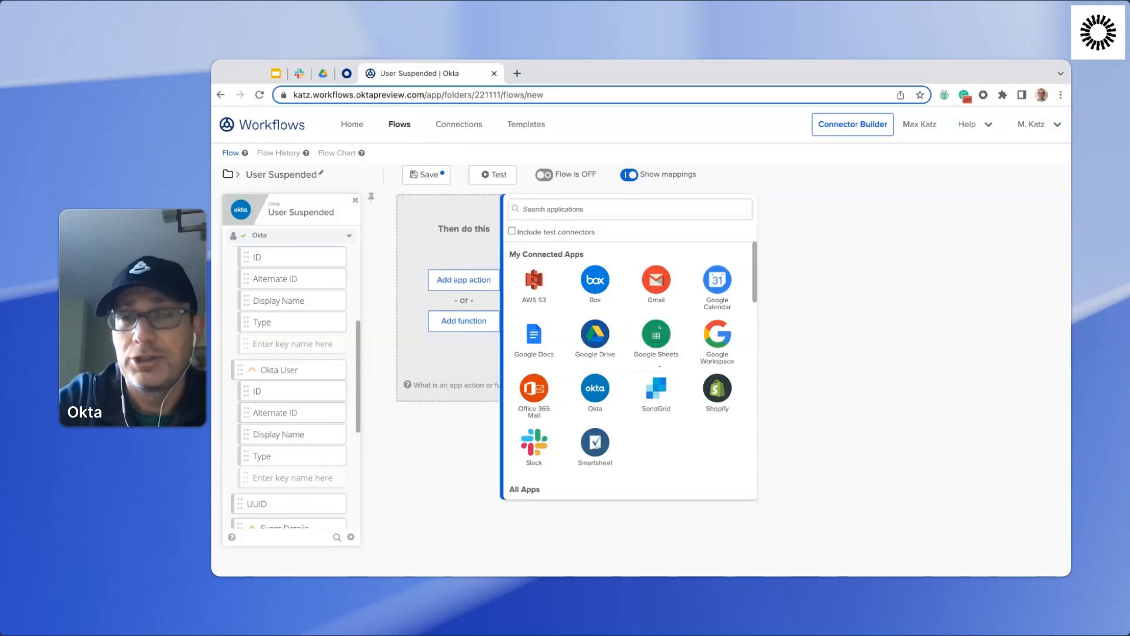
left_click(596, 390)
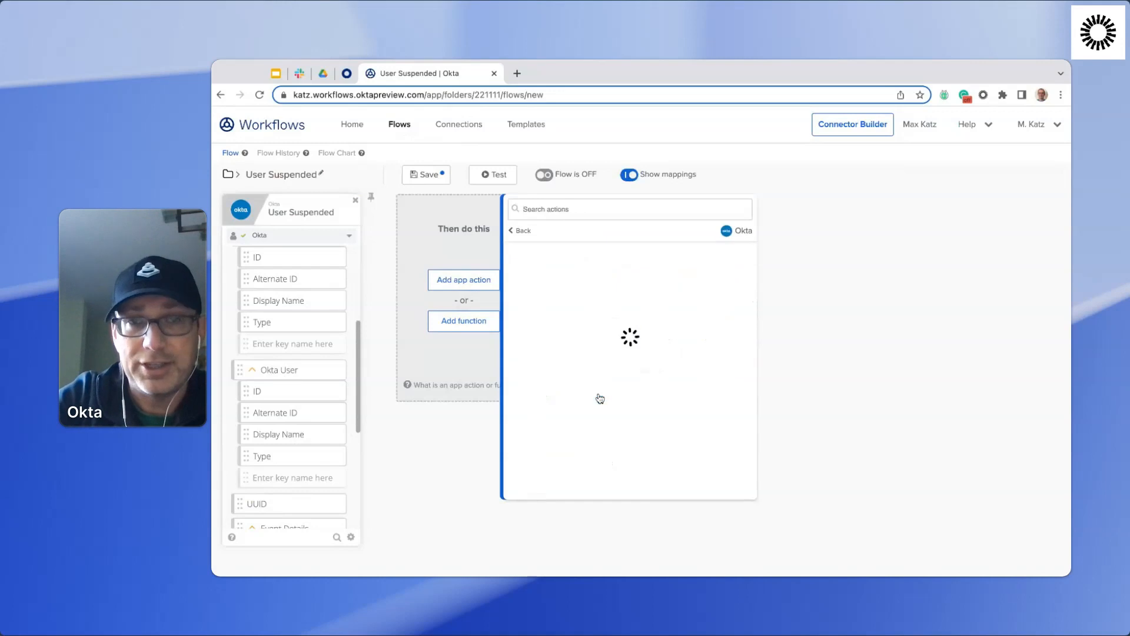
scroll(629, 304, "down", 10)
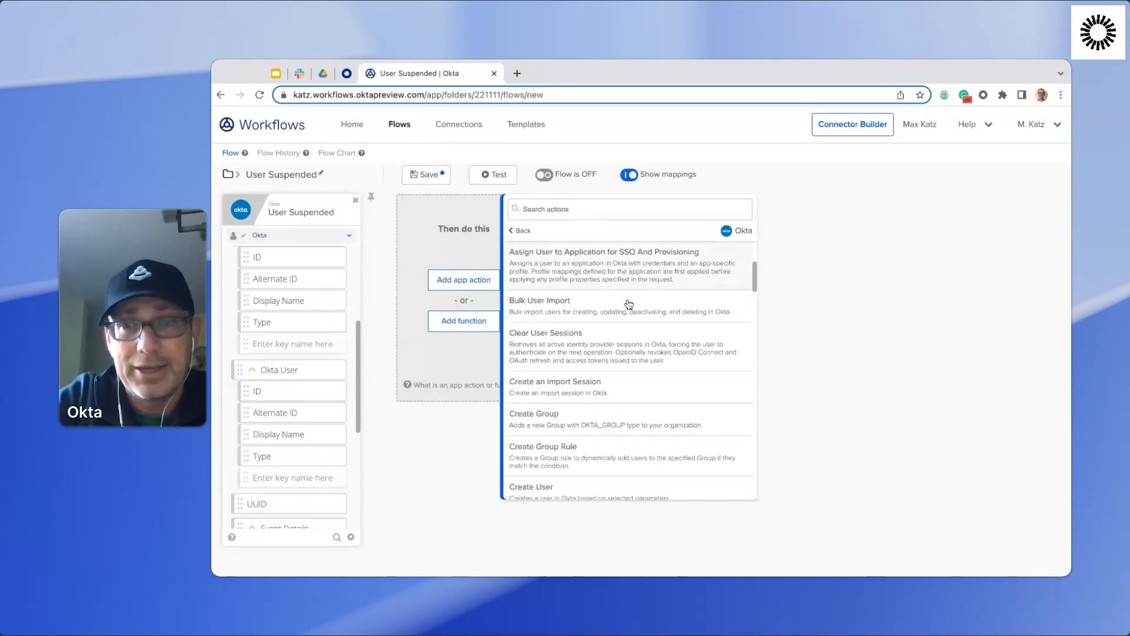
scroll(629, 295, "down", 10)
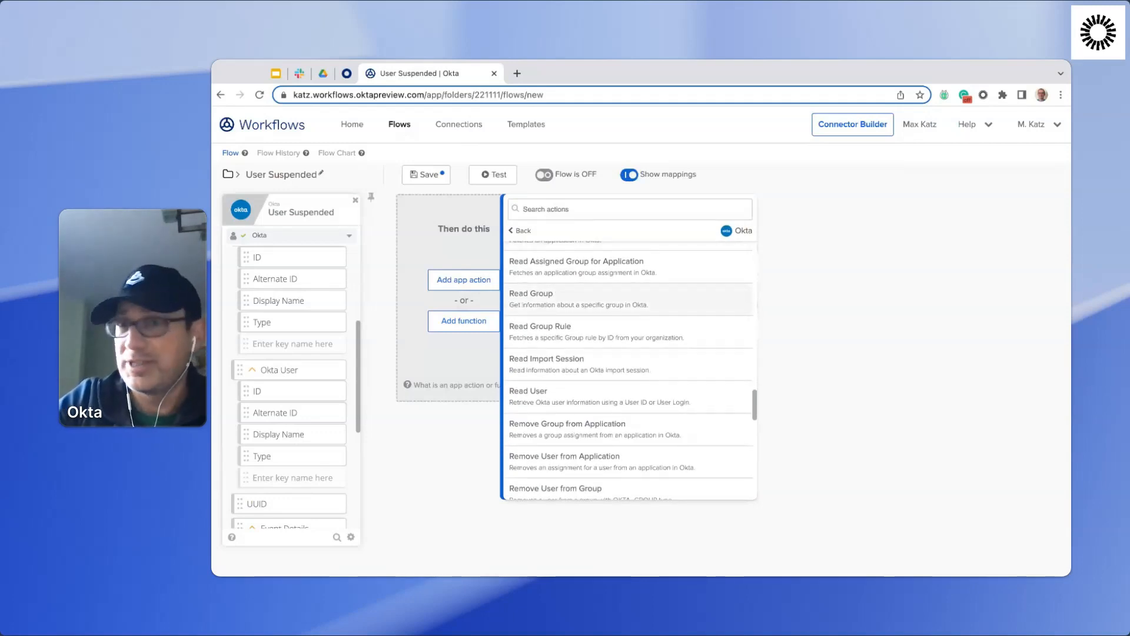
scroll(629, 365, "up", 5)
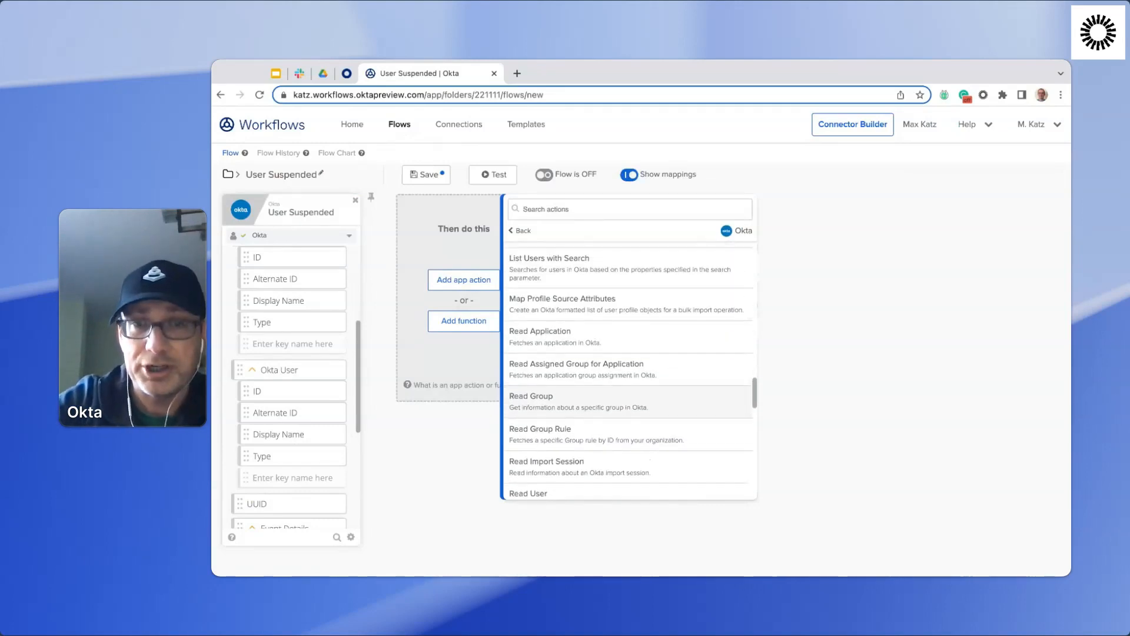
scroll(629, 365, "up", 8)
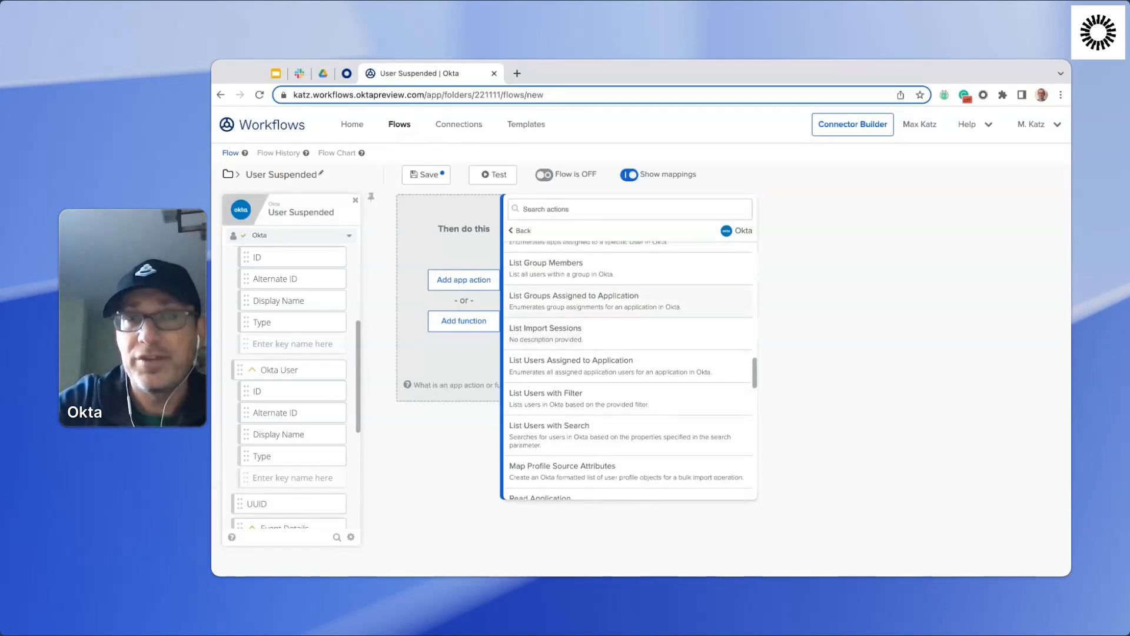
left_click(620, 212)
type("read")
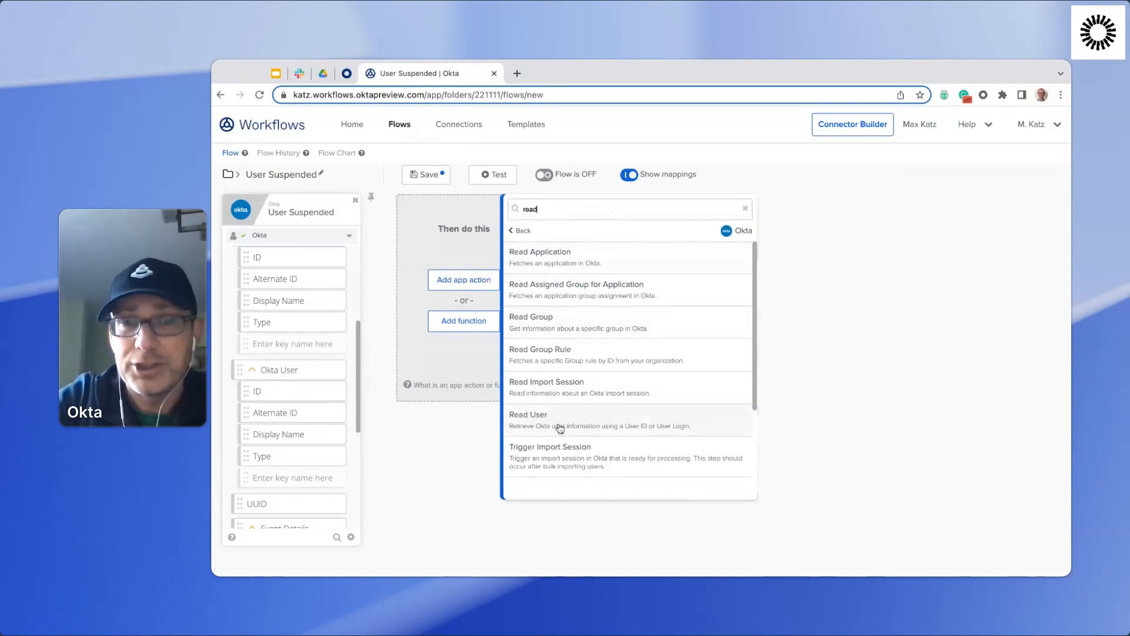
left_click(615, 421)
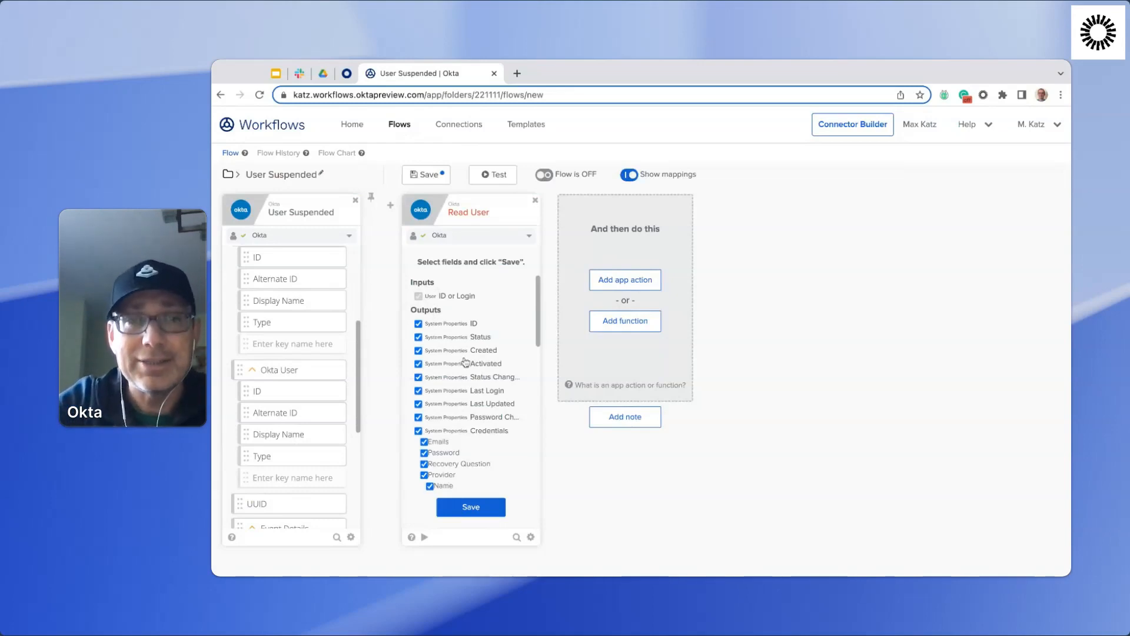
Exclude Credentials, Password Changed, Last Updated, Last Login and Status Changed from the Read User card's system property outputs.
scroll(465, 362, "down", 5)
scroll(465, 362, "down", 5)
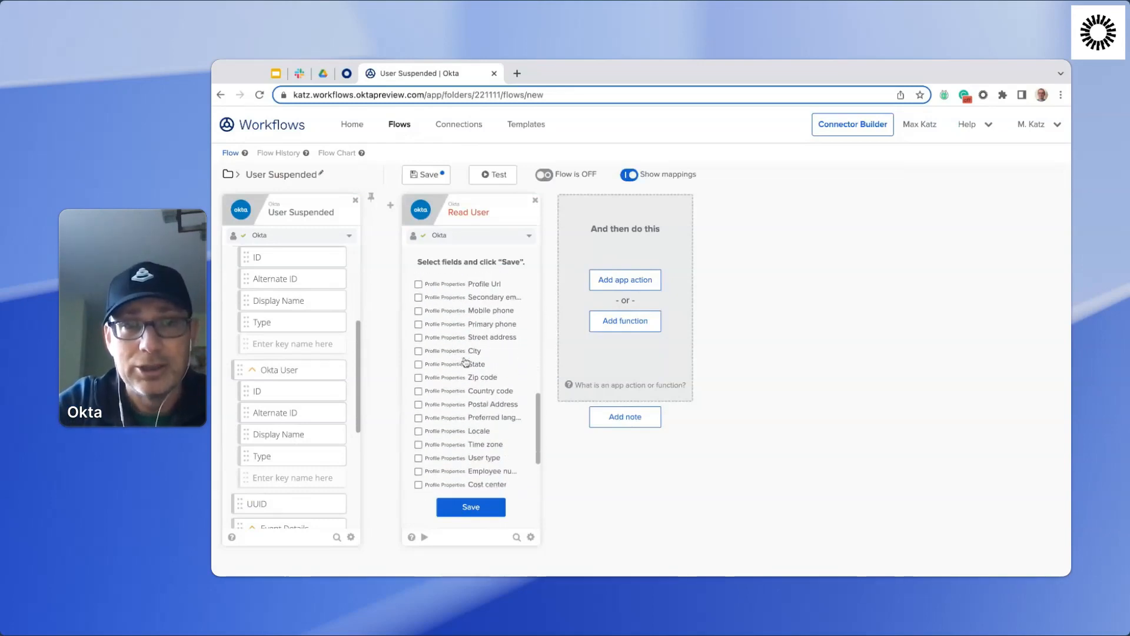
scroll(473, 400, "up", 10)
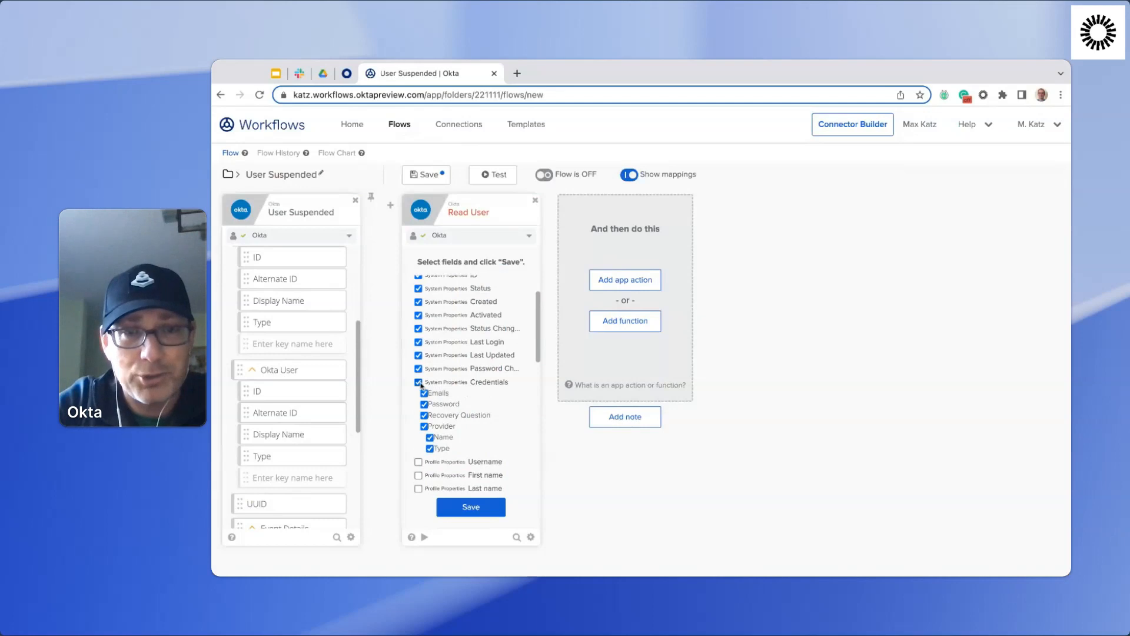
left_click(418, 383)
left_click(419, 369)
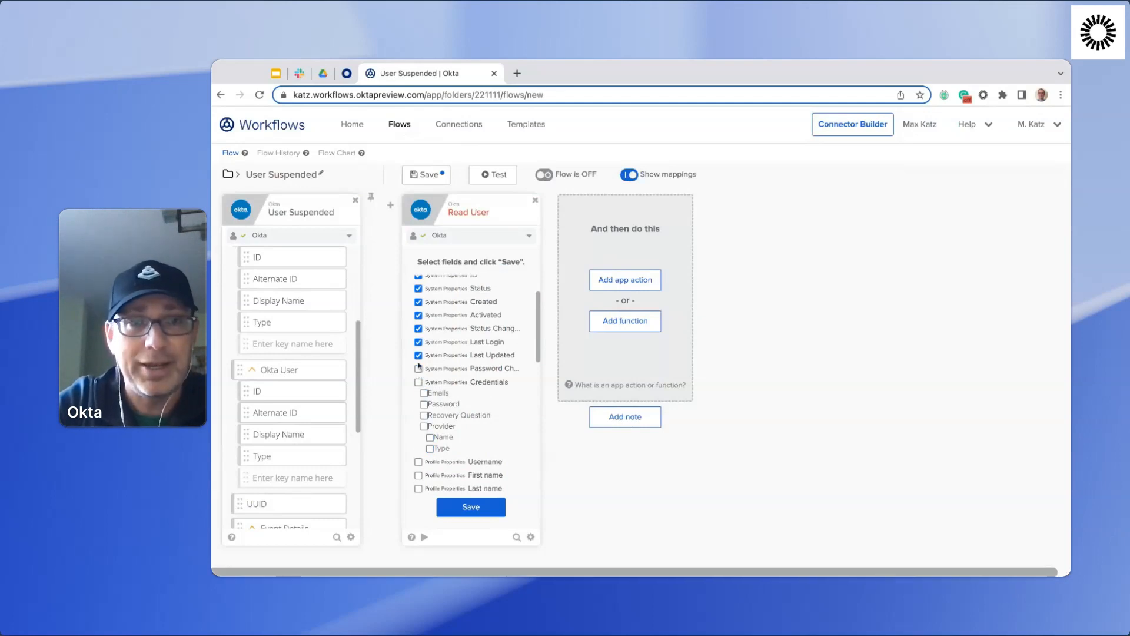
left_click(419, 355)
left_click(419, 342)
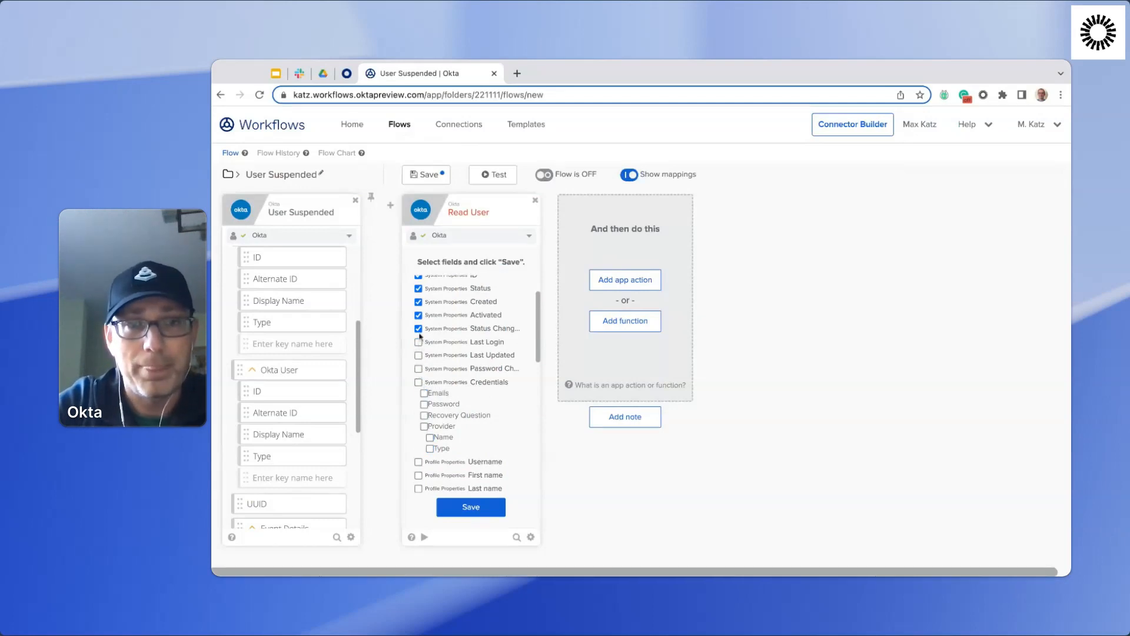
left_click(418, 328)
Include the First name, Last name and Primary email profile properties in the Read User outputs and save the field selection.
scroll(478, 365, "down", 3)
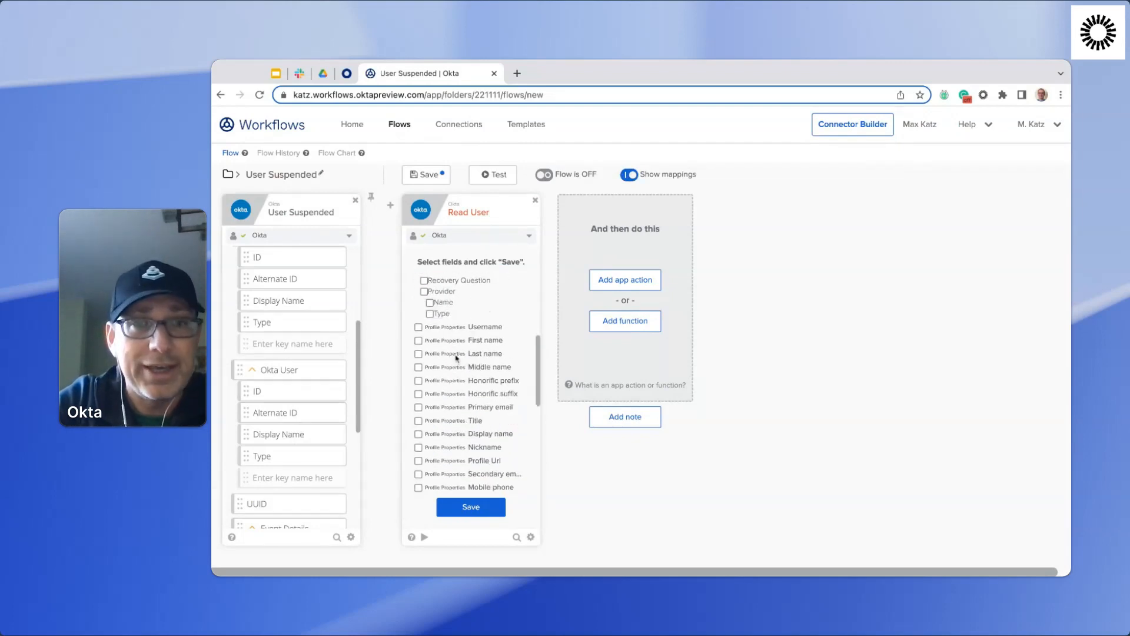
left_click(449, 342)
left_click(441, 355)
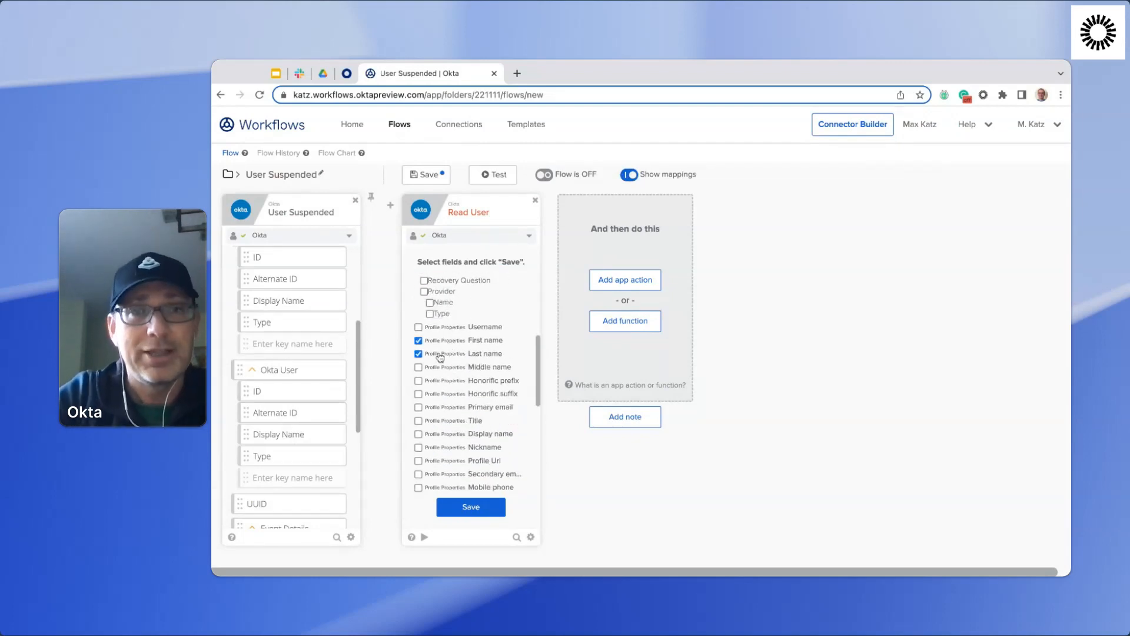
left_click(460, 408)
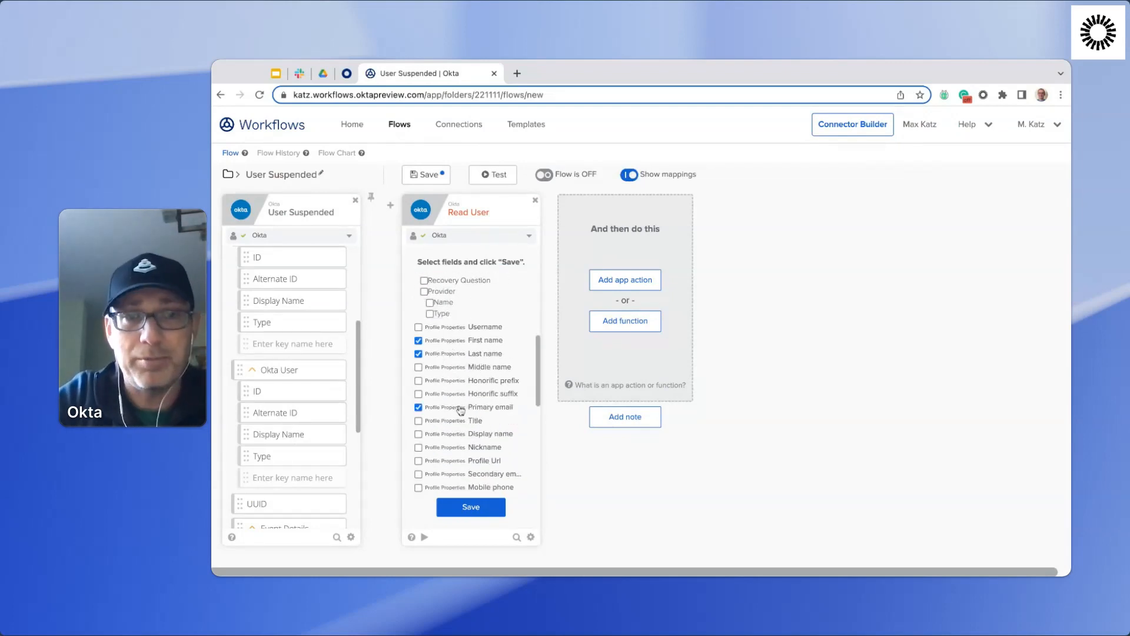
left_click(473, 510)
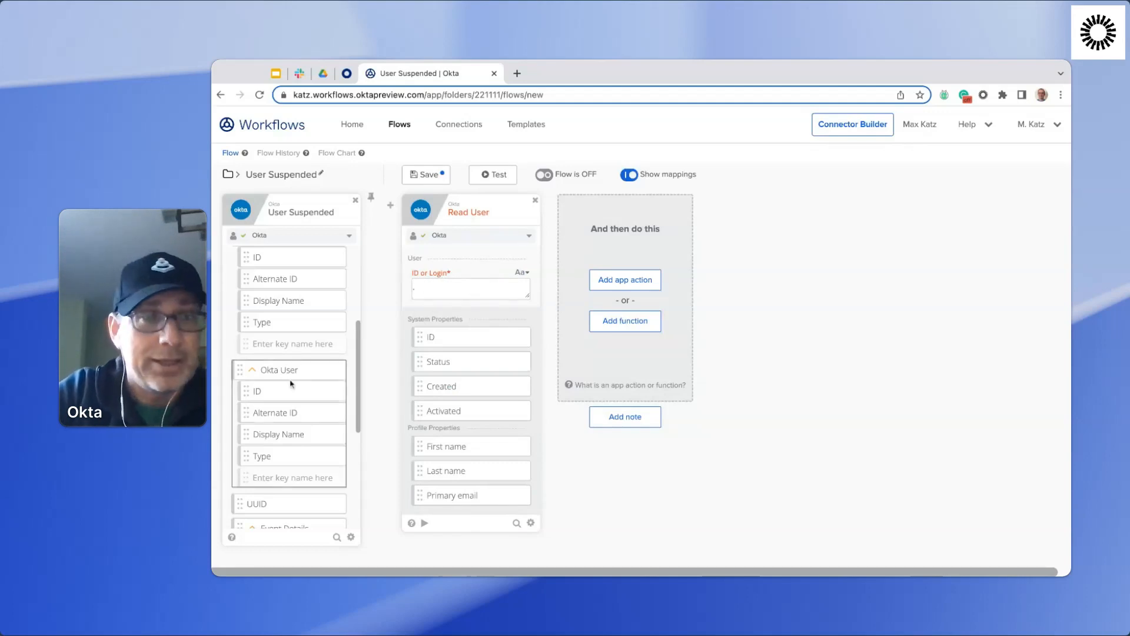
Map the Okta User ID from the User Suspended trigger to the Read User card's ID or Login input.
scroll(294, 383, "down", 1)
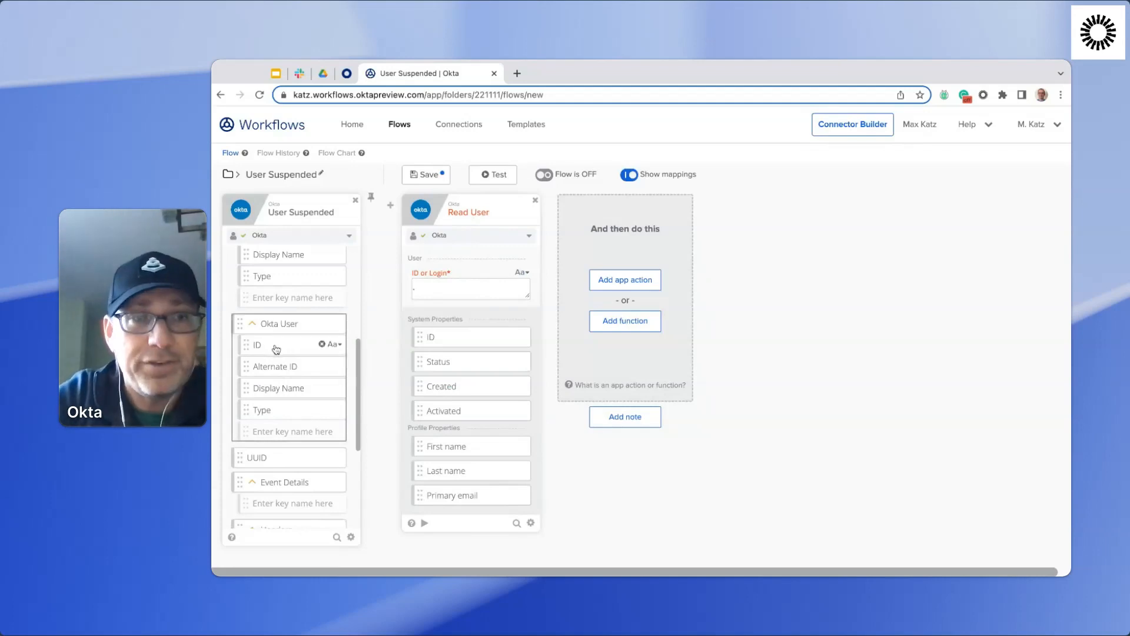
left_click_drag(276, 349, 474, 299)
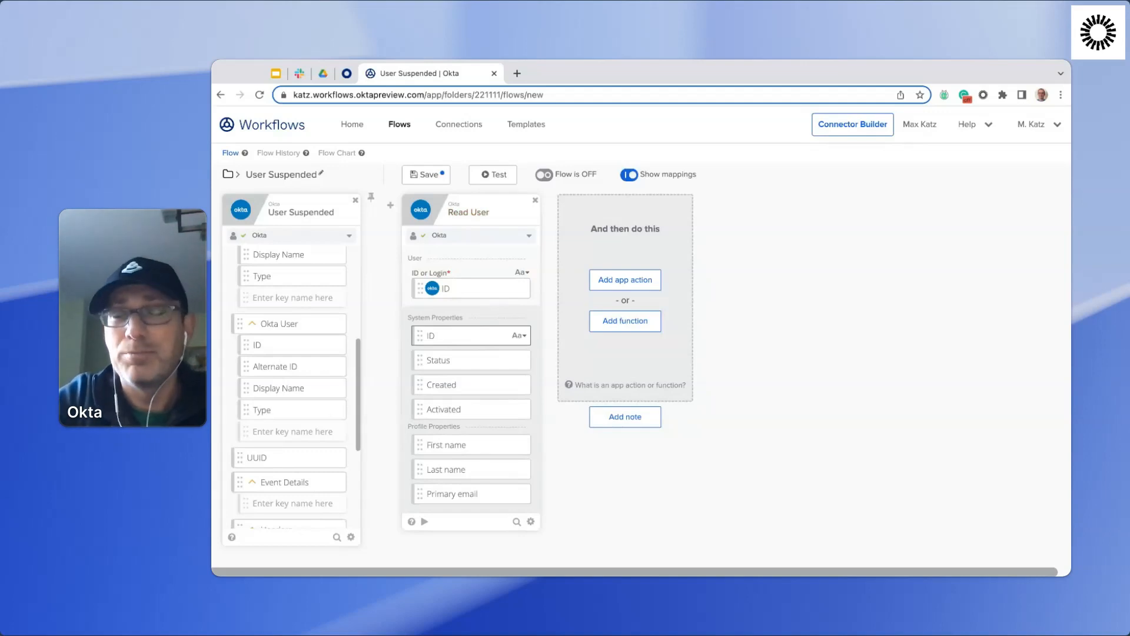
Open the Read User card's test, switch to the Okta admin site's People page, and copy the first listed user's ID from their profile URL.
left_click(425, 523)
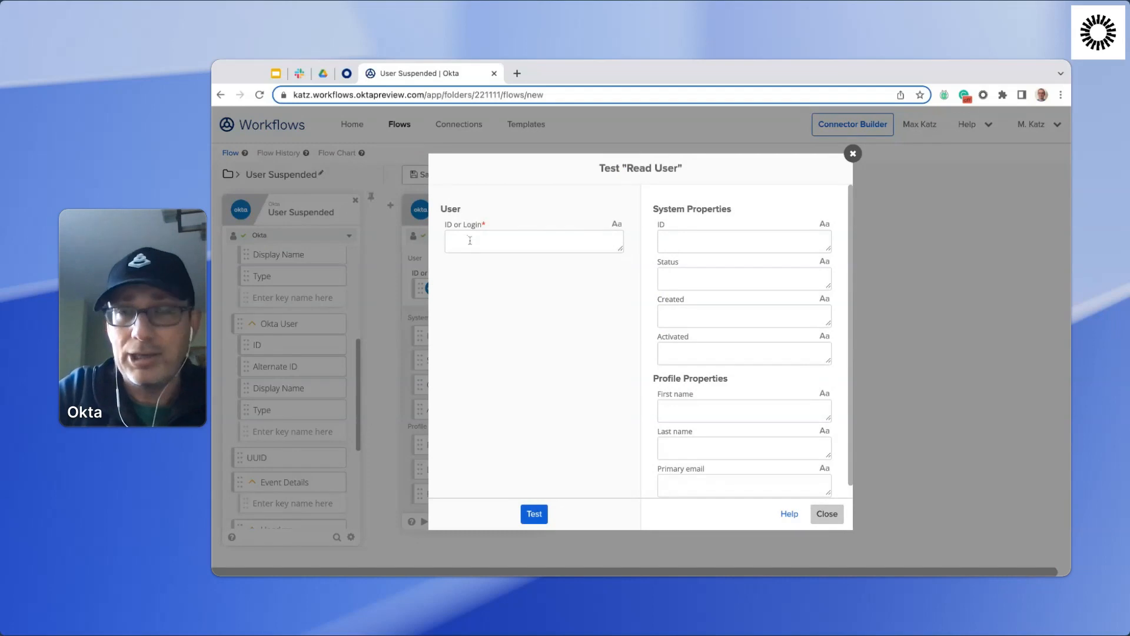
left_click(348, 74)
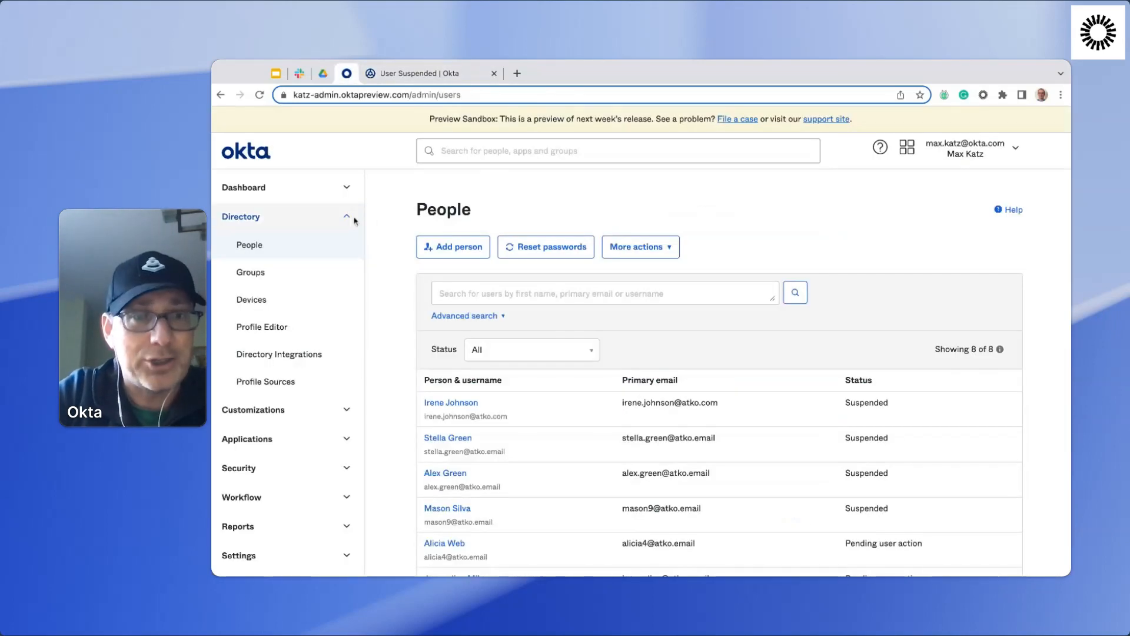
scroll(533, 379, "down", 2)
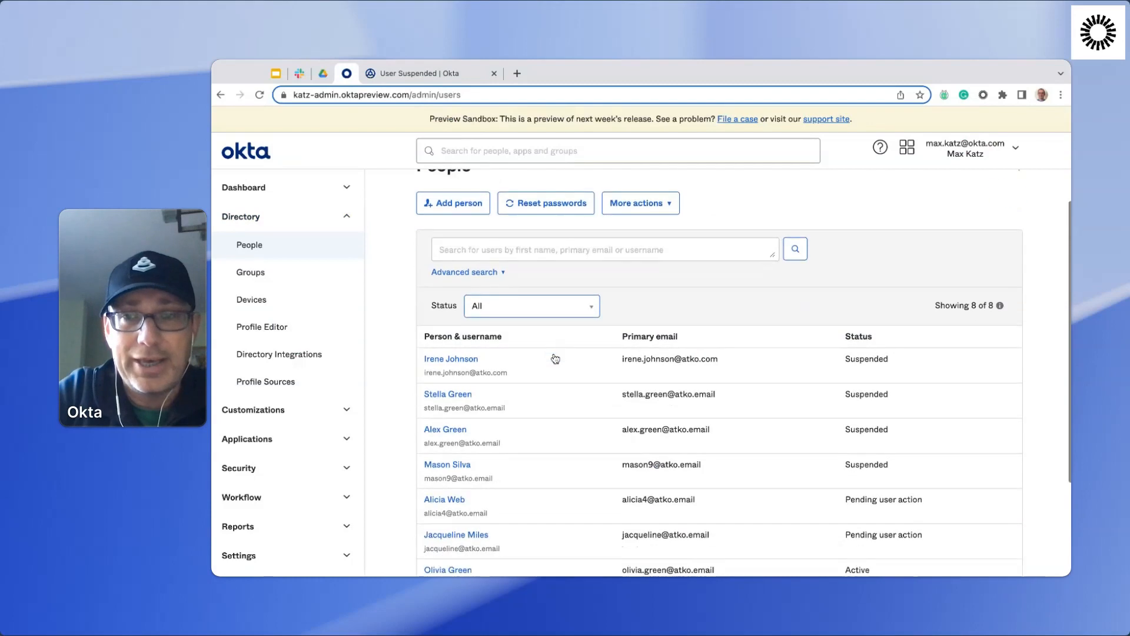
left_click(461, 359)
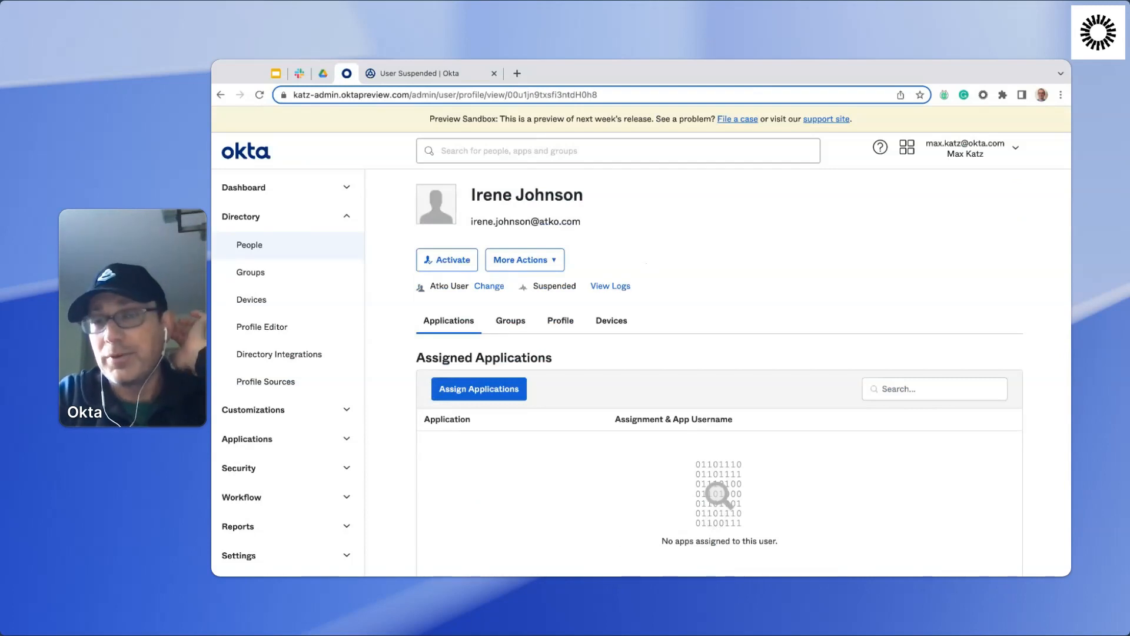
left_click(536, 94)
left_click(536, 94)
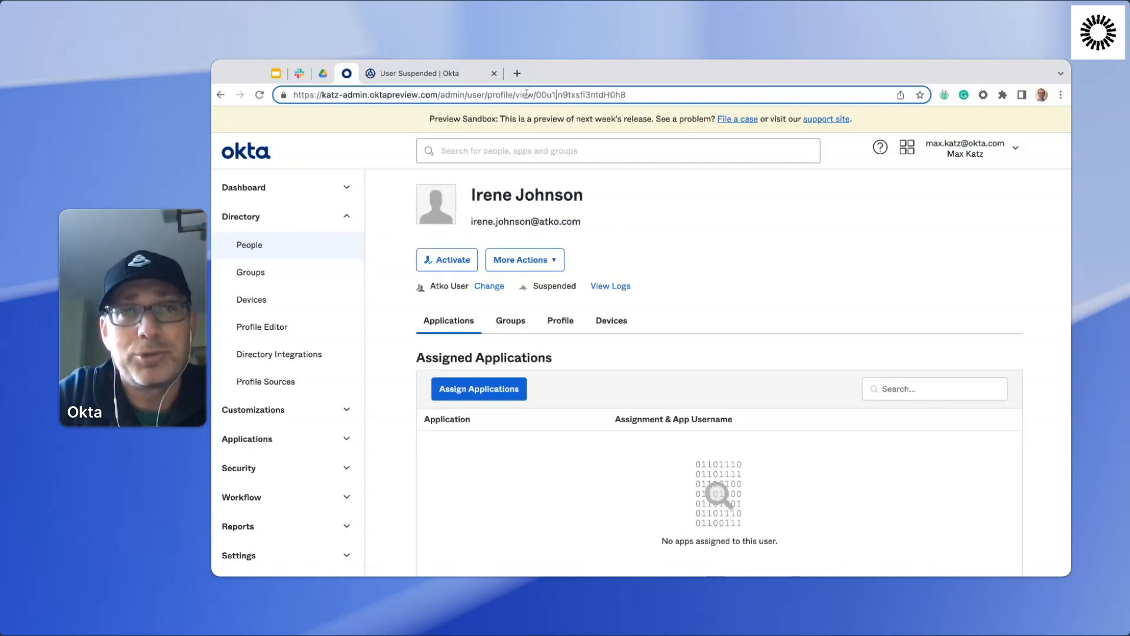
double_click(586, 95)
key("ctrl+c")
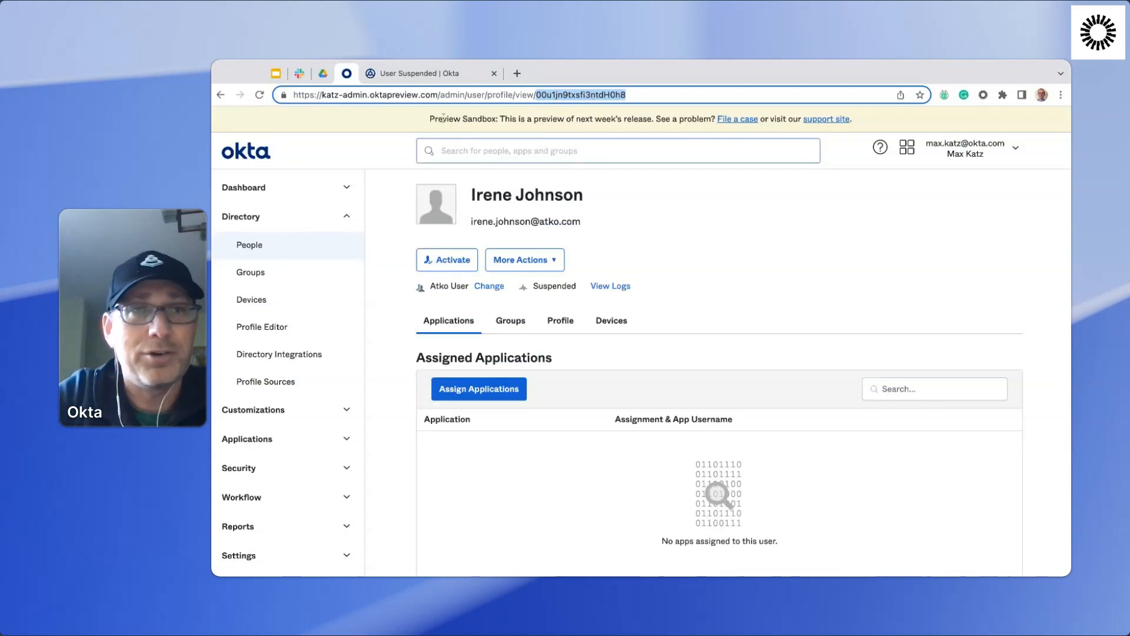
Return to the Workflows card test, run it with the copied user ID as ID or Login, review the returned properties, and close it.
left_click(450, 74)
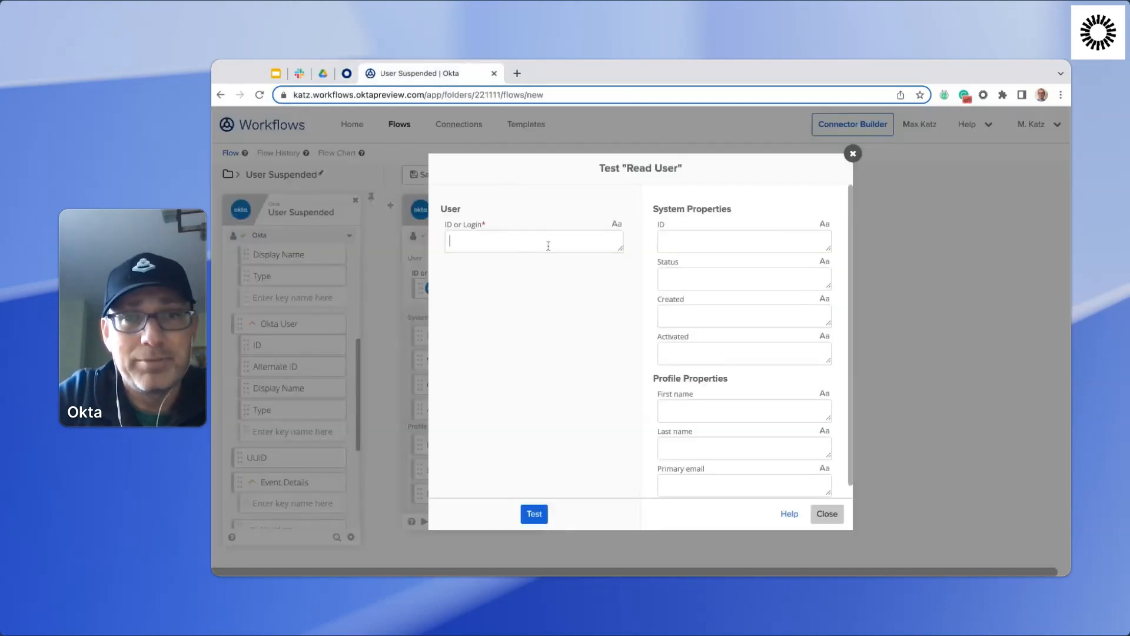
left_click(548, 246)
key("ctrl+v")
left_click(534, 514)
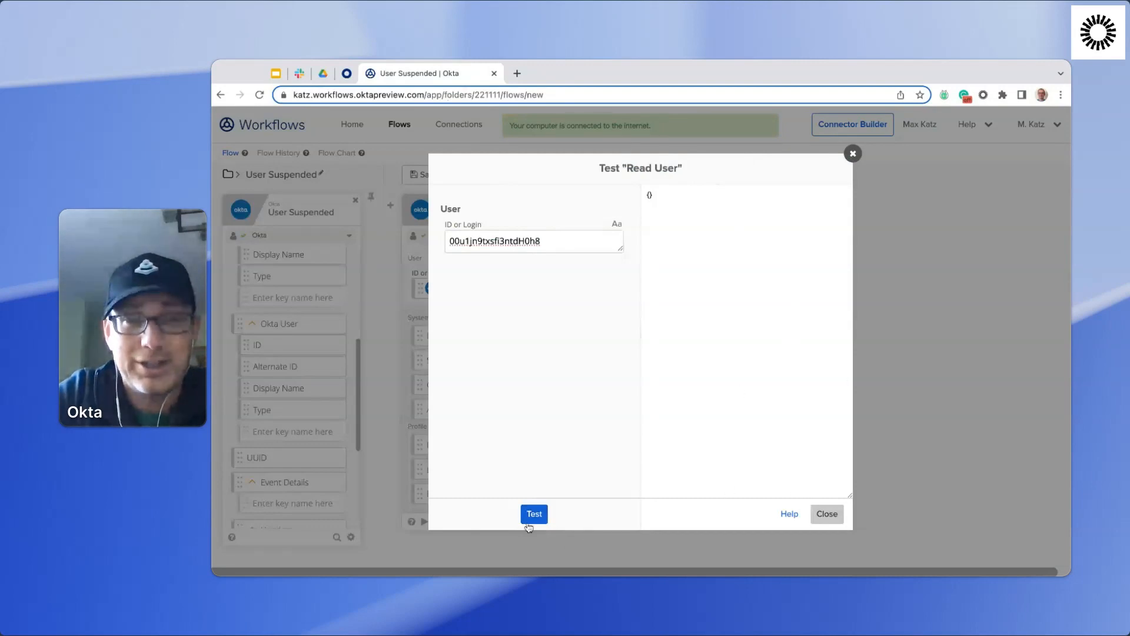
left_click(533, 515)
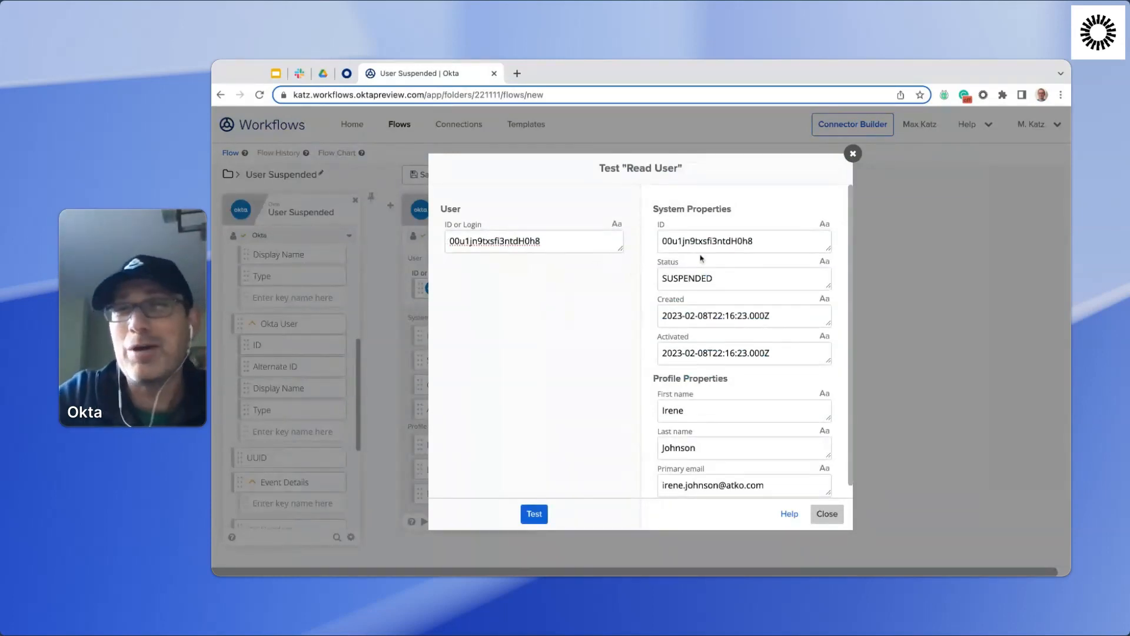
scroll(767, 300, "down", 1)
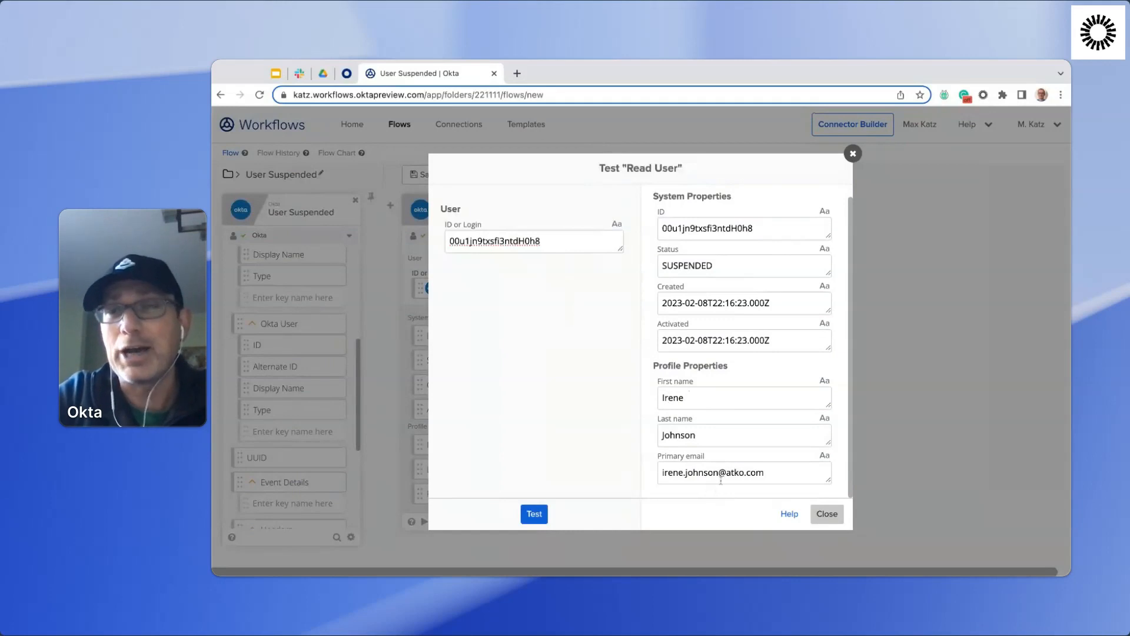
left_click(826, 514)
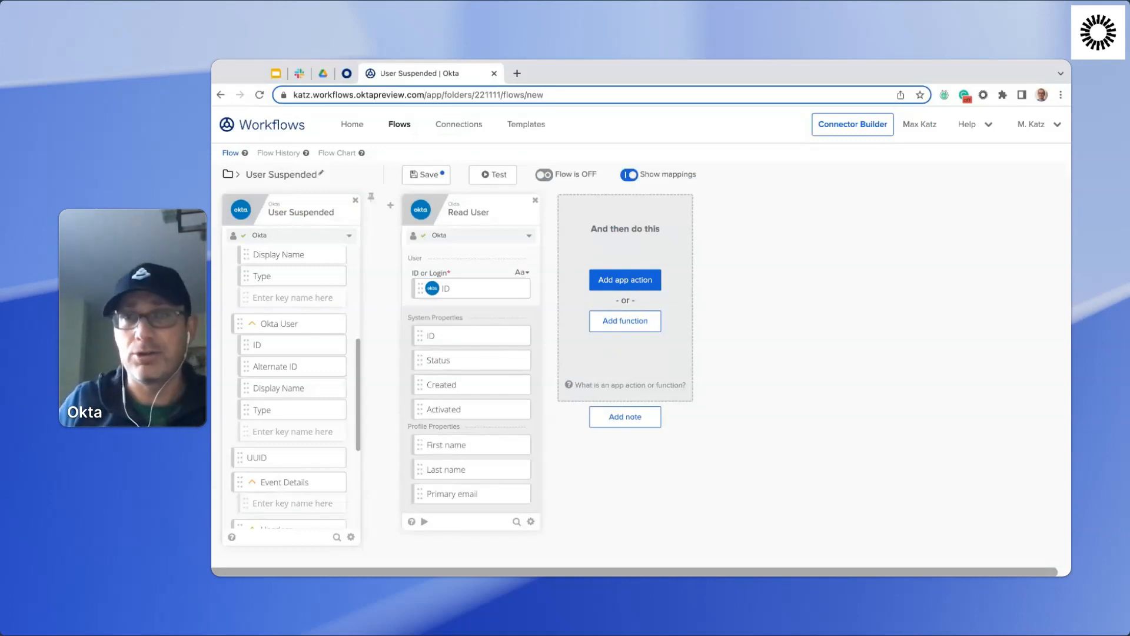
Add the Compose text function after the Read User card.
left_click(632, 321)
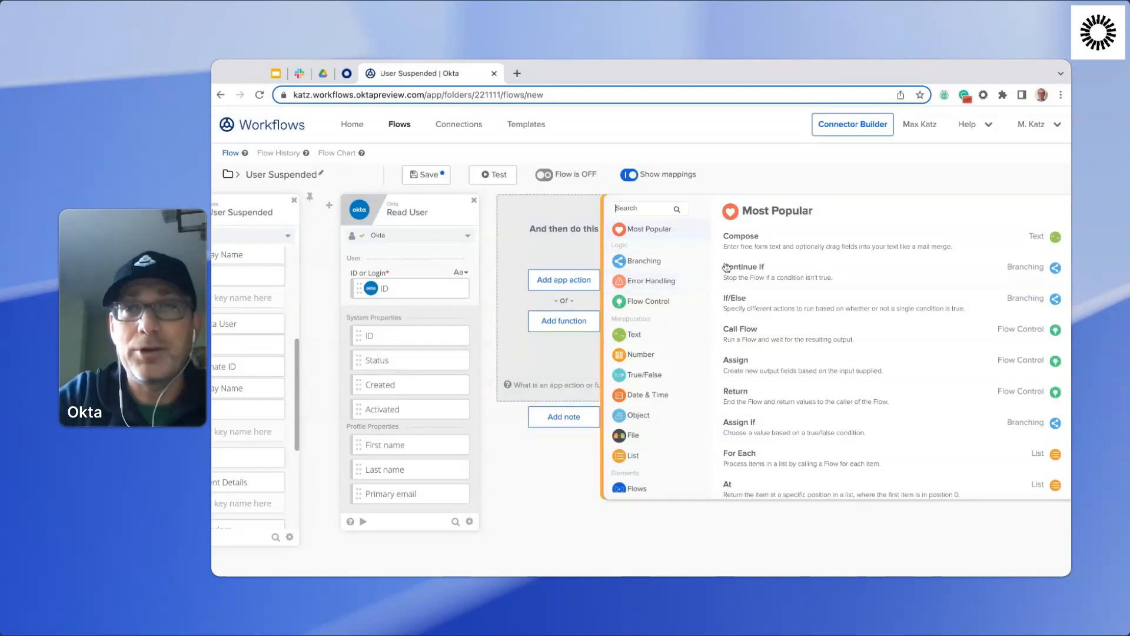
left_click(764, 239)
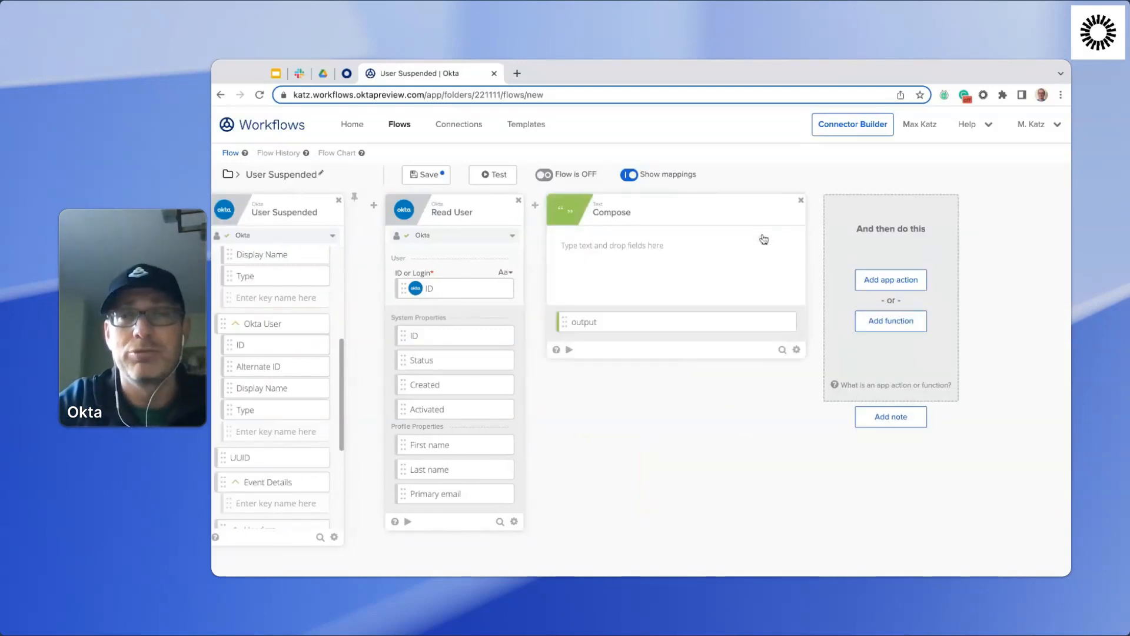
Compose the message "User: First name Last name (Primary email)" using the Read User card's three profile properties as mapped fields.
left_click(660, 245)
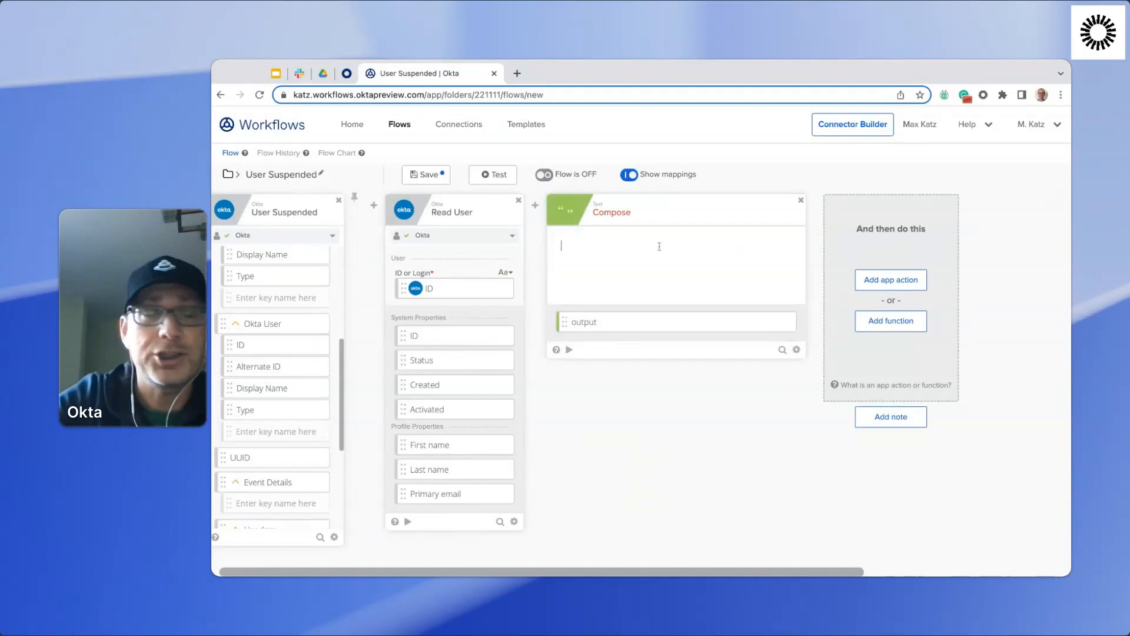
type("User:")
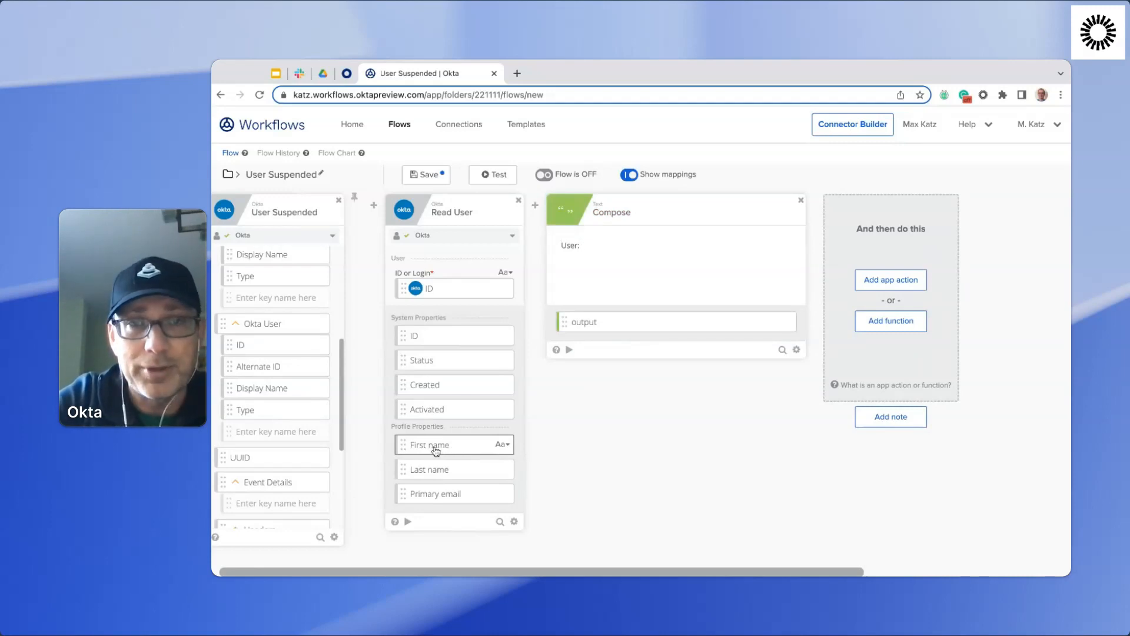
left_click_drag(436, 451, 606, 248)
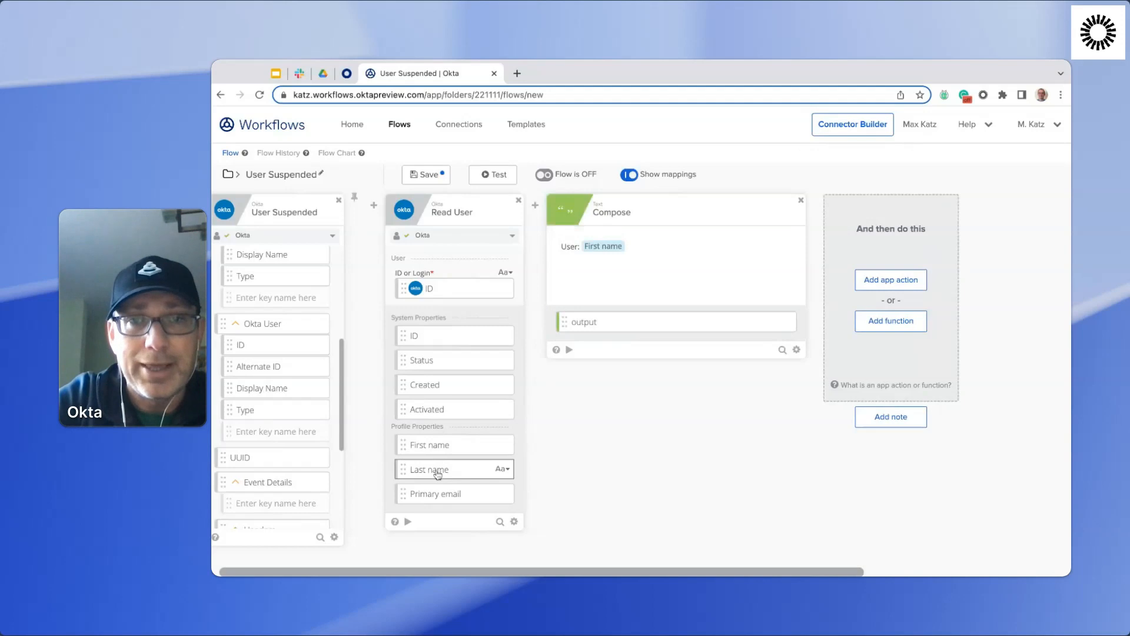
left_click_drag(438, 473, 671, 247)
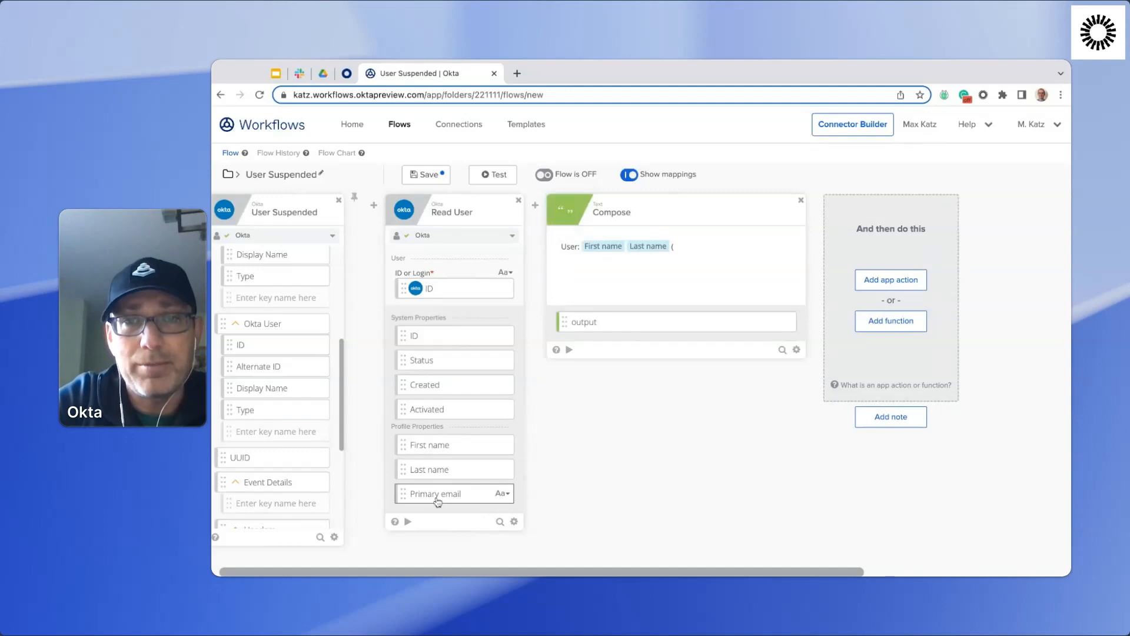
left_click_drag(437, 500, 744, 246)
type(")")
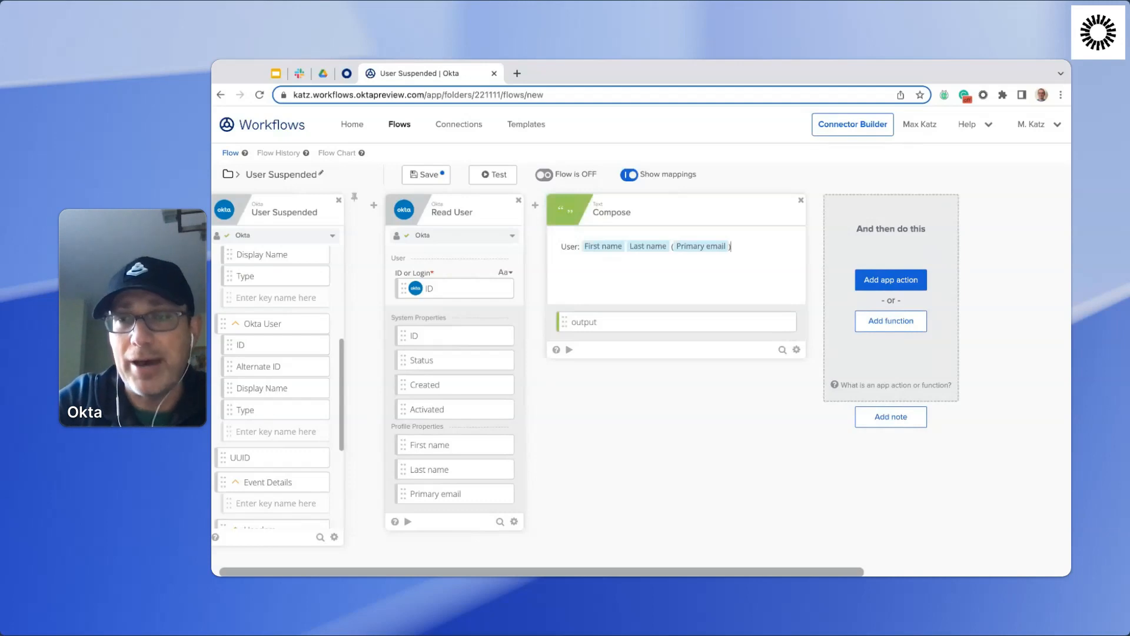
Add Slack's Send Message to Channel action after the Compose card.
left_click(886, 283)
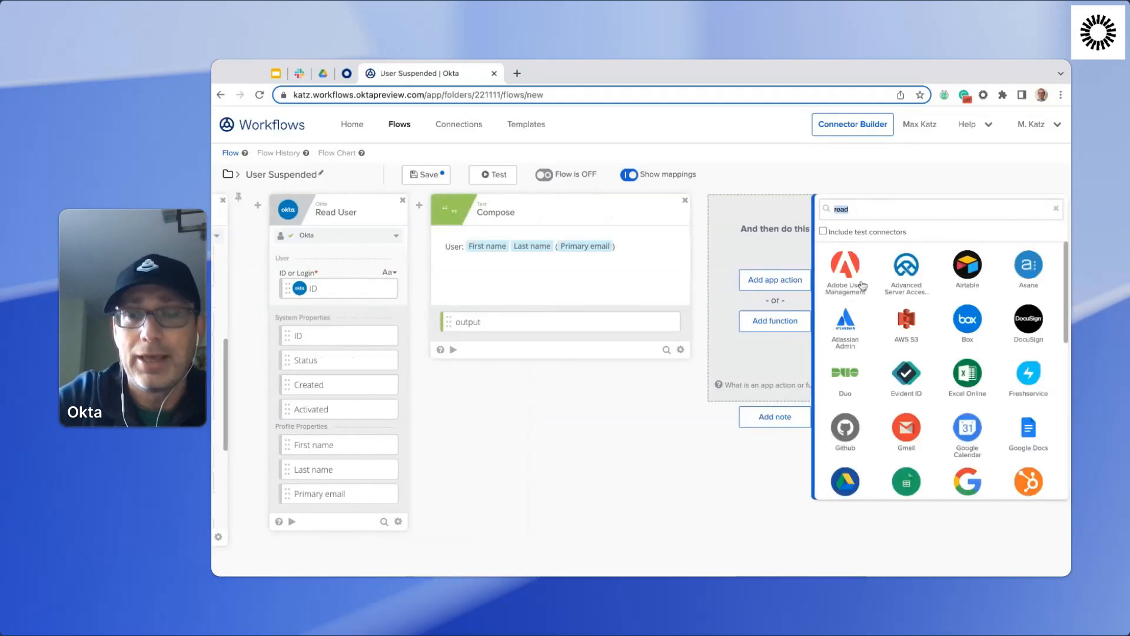
type("slac")
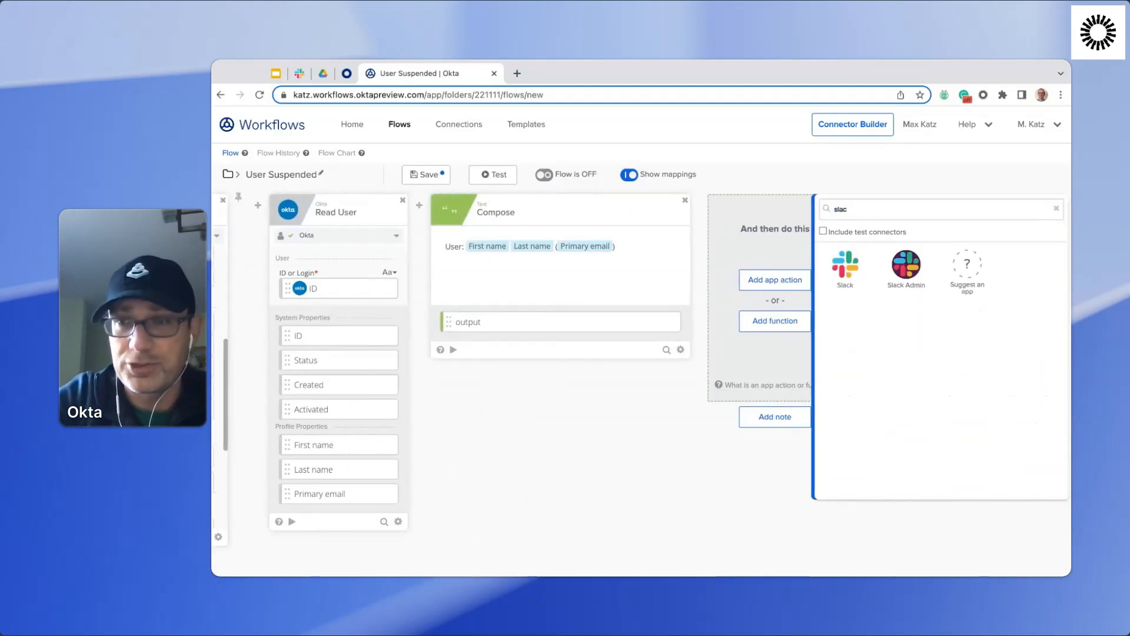
left_click(843, 276)
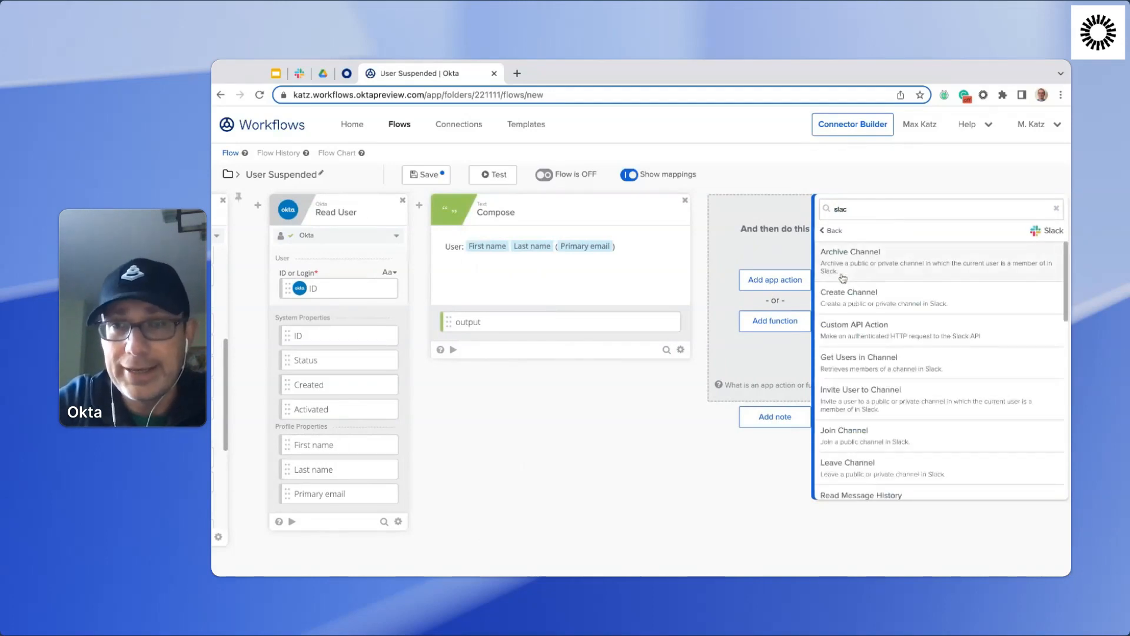
scroll(919, 278, "down", 8)
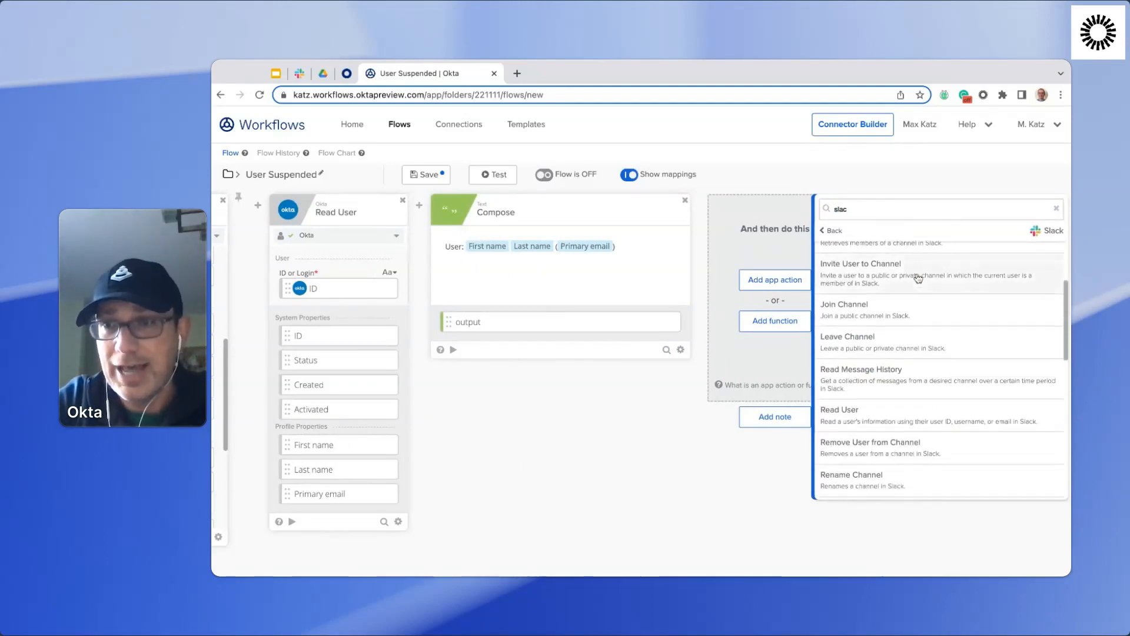
scroll(890, 439, "down", 3)
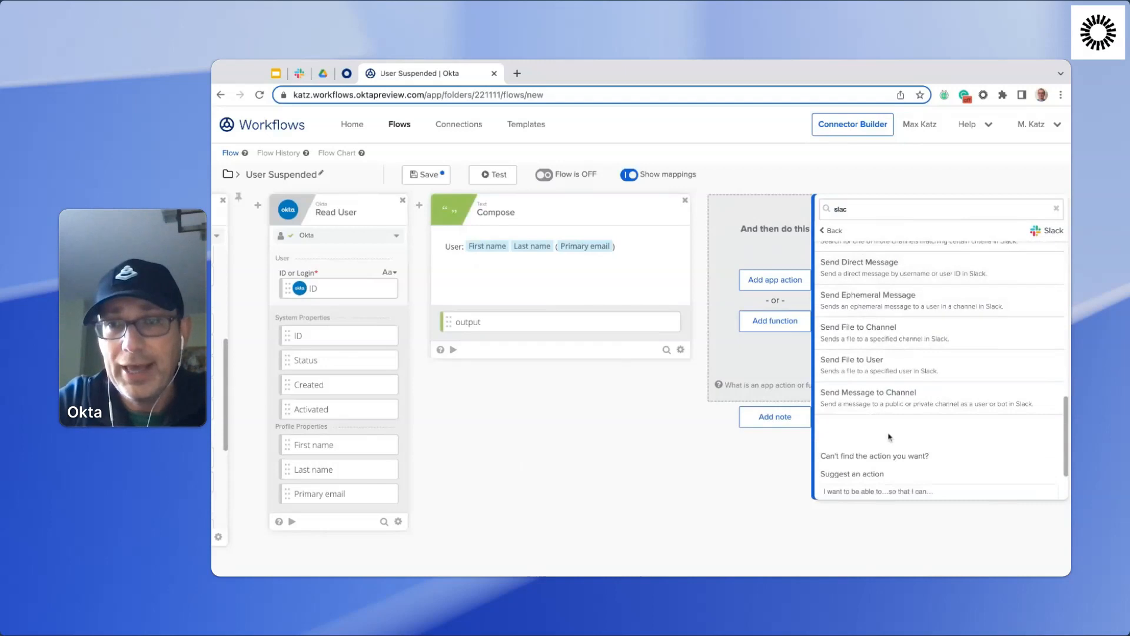
left_click(866, 406)
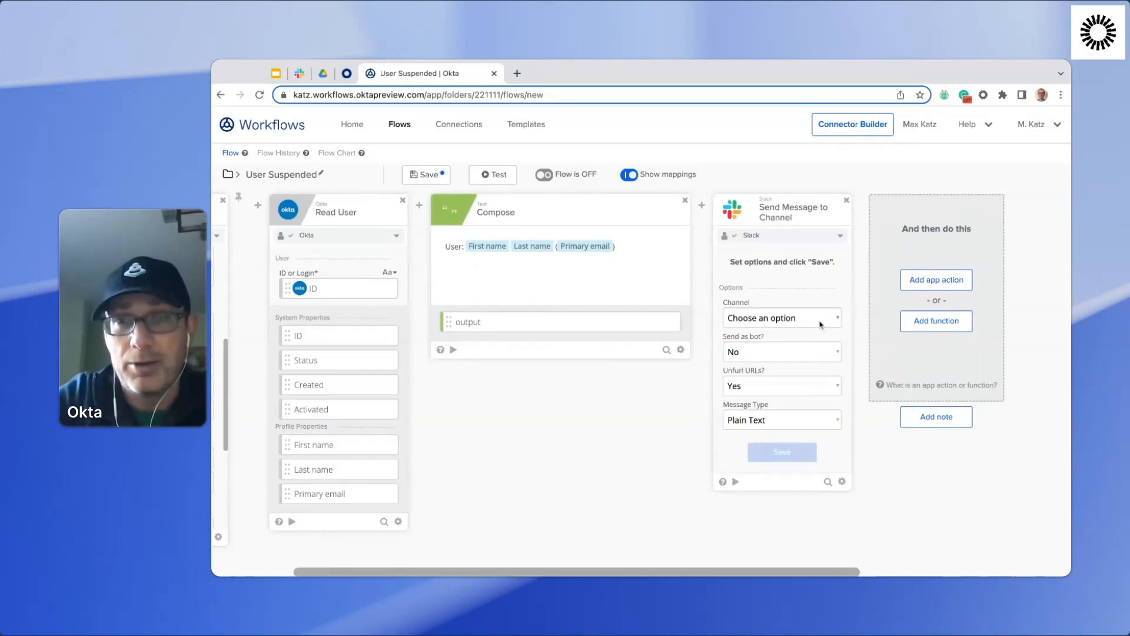
Configure the Slack card for the workflows-test channel, sent as bot, and add Icon Emoji to its input fields.
left_click(782, 318)
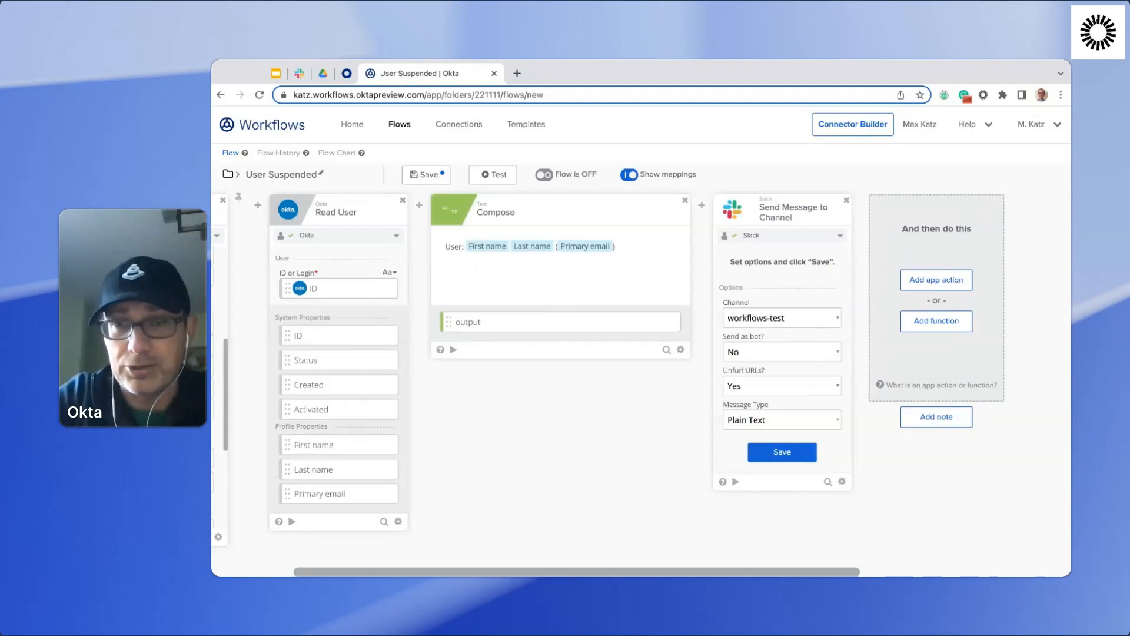
left_click(751, 353)
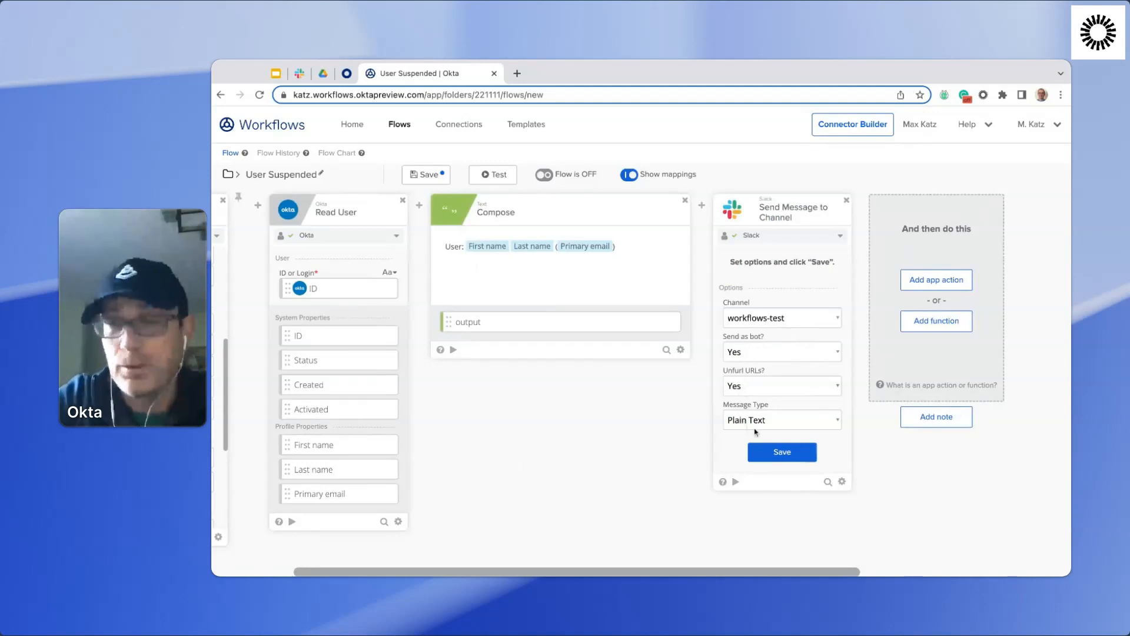
left_click(786, 454)
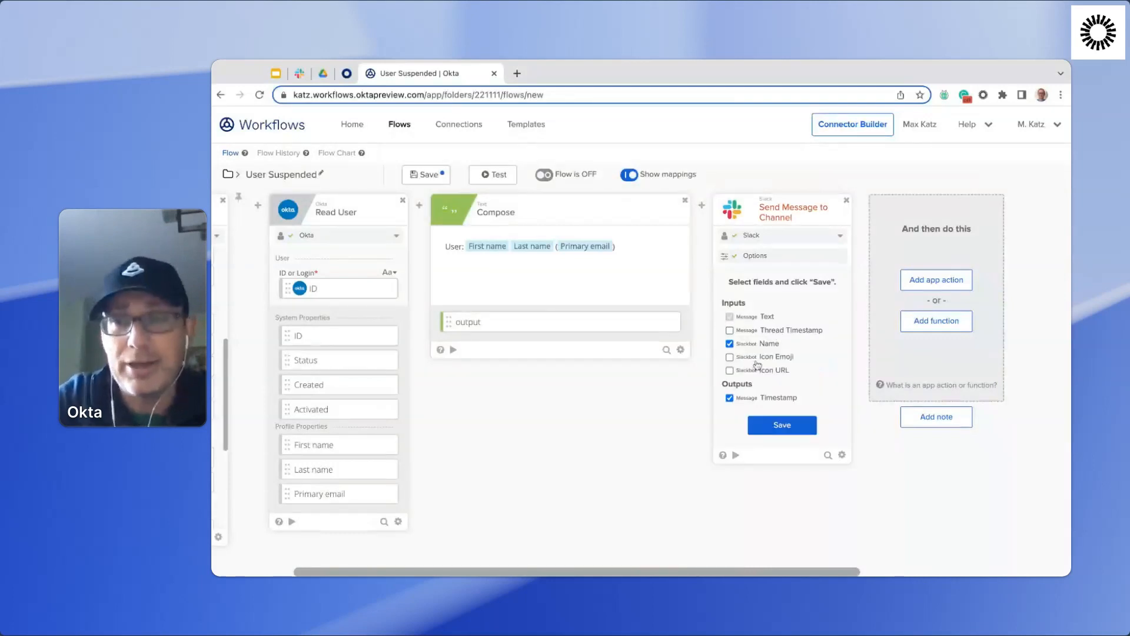
left_click(762, 360)
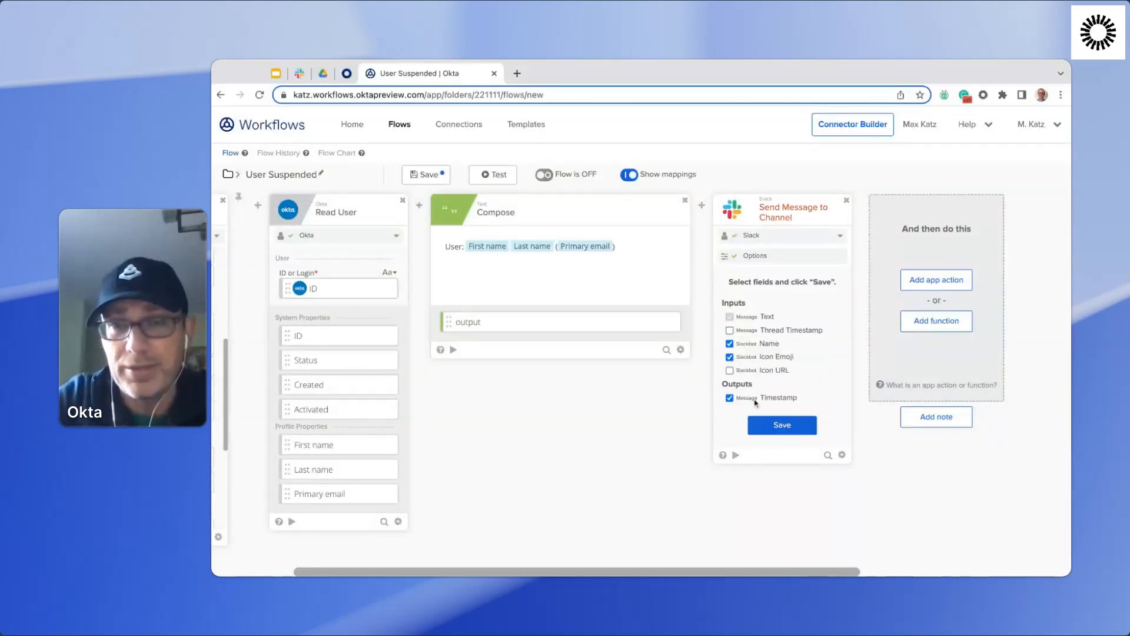
left_click(783, 425)
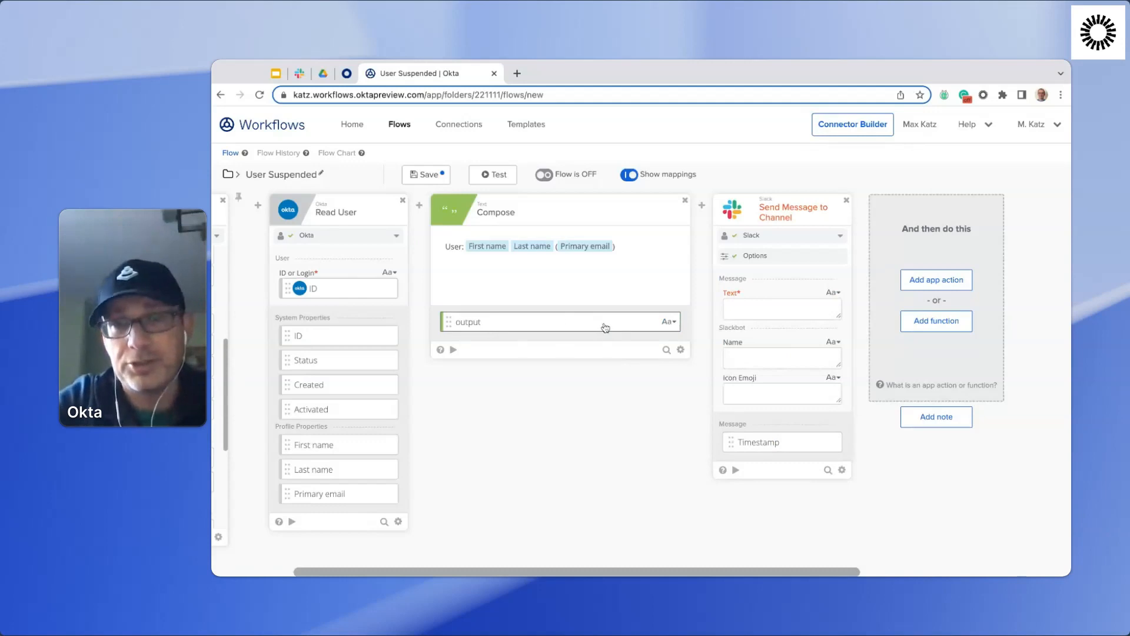
Map the Compose output to the Slack message Text, name the Slackbot UserBot, and paste the copied red emoji as its Icon Emoji.
left_click_drag(605, 328, 780, 316)
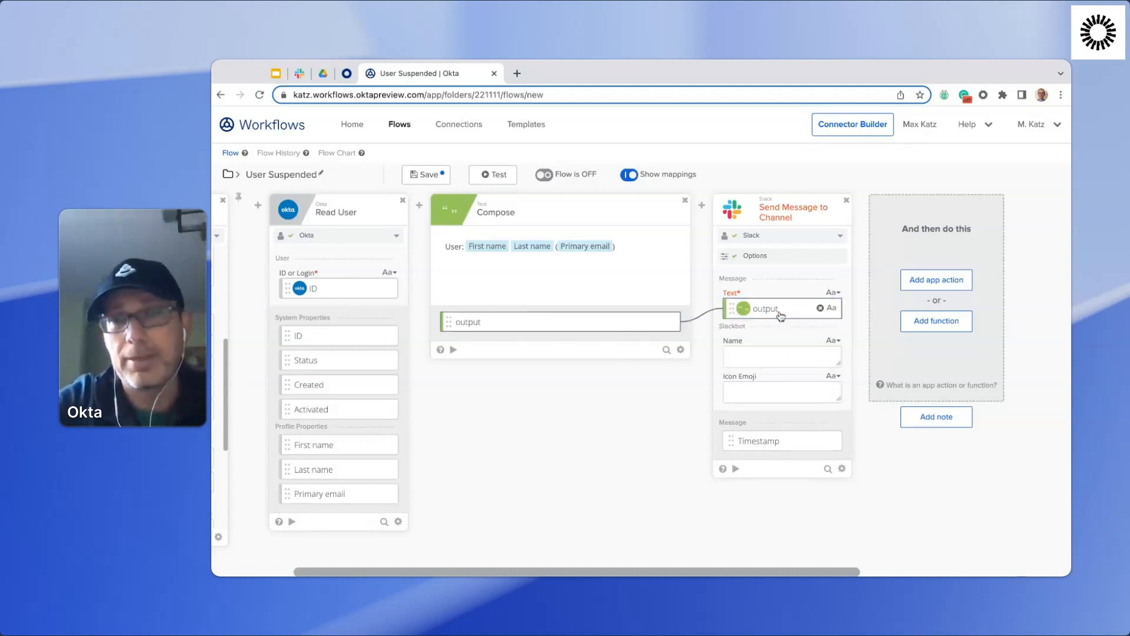
left_click(759, 358)
type("User ")
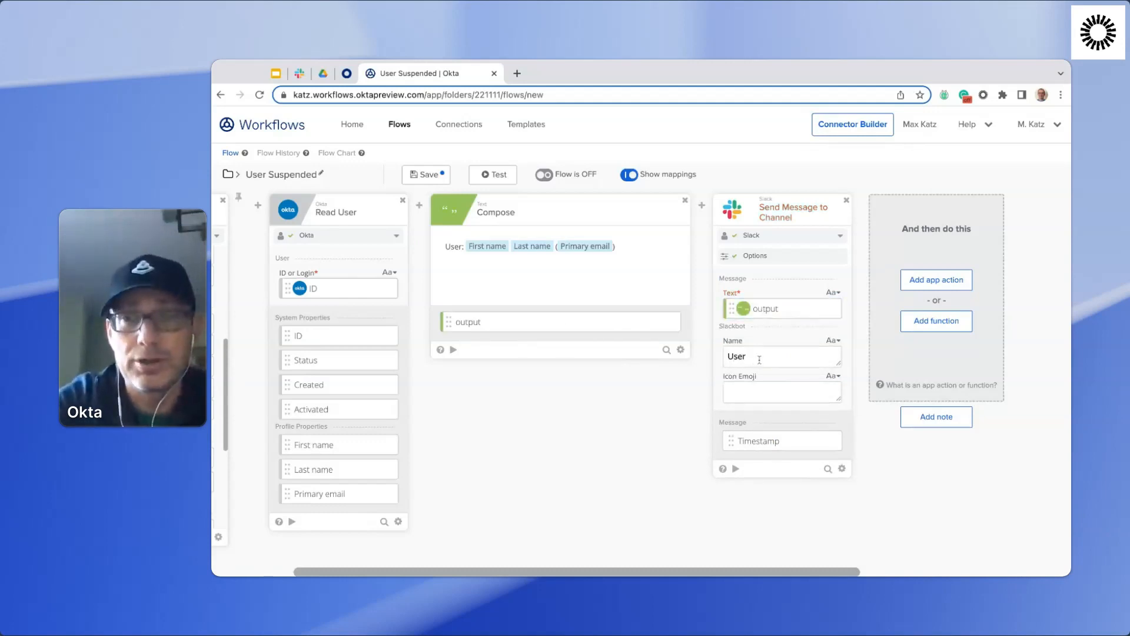
type("Bot")
left_click(744, 389)
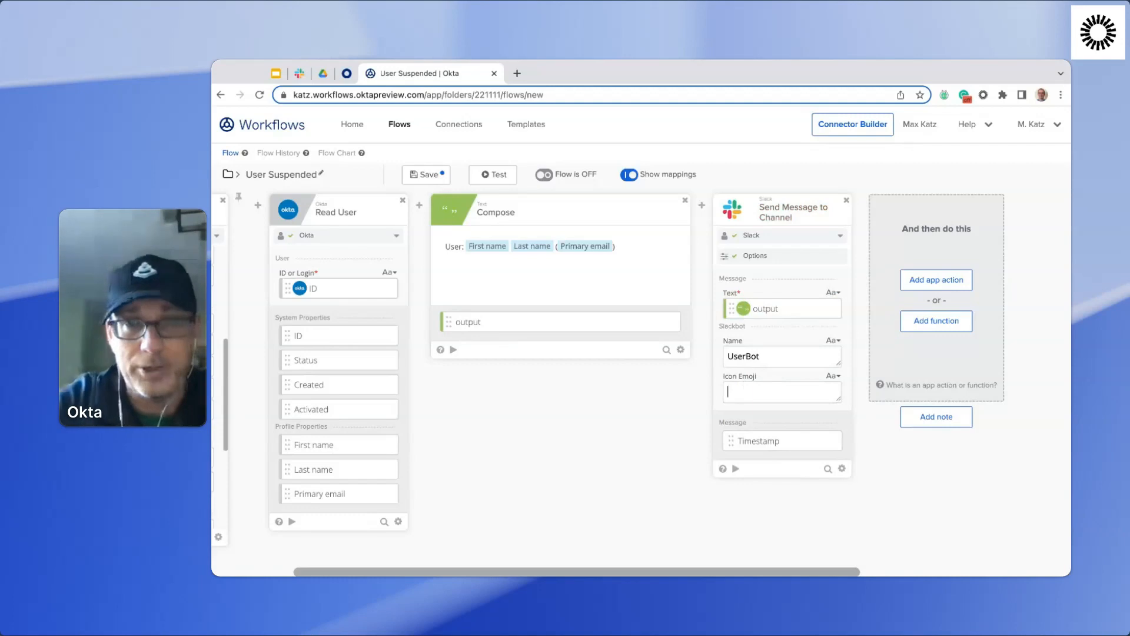
type("🍫")
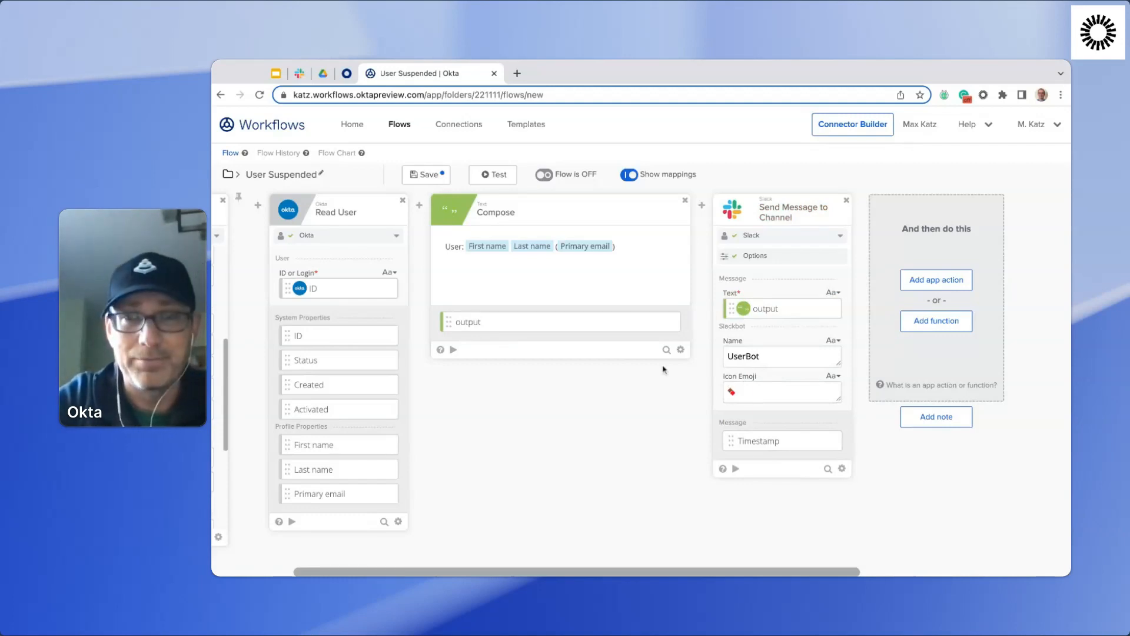
Test the Slack card with the text "This is a test message", and check its delivery in Slack's workflows-test channel before returning to Workflows.
left_click(736, 470)
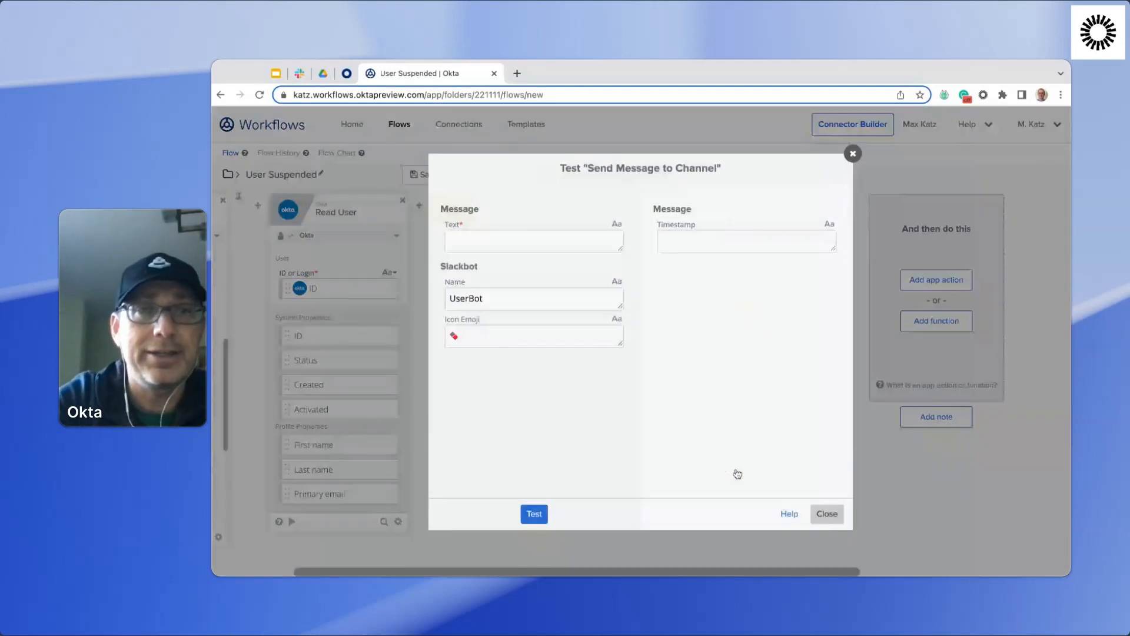
type("This is a test message")
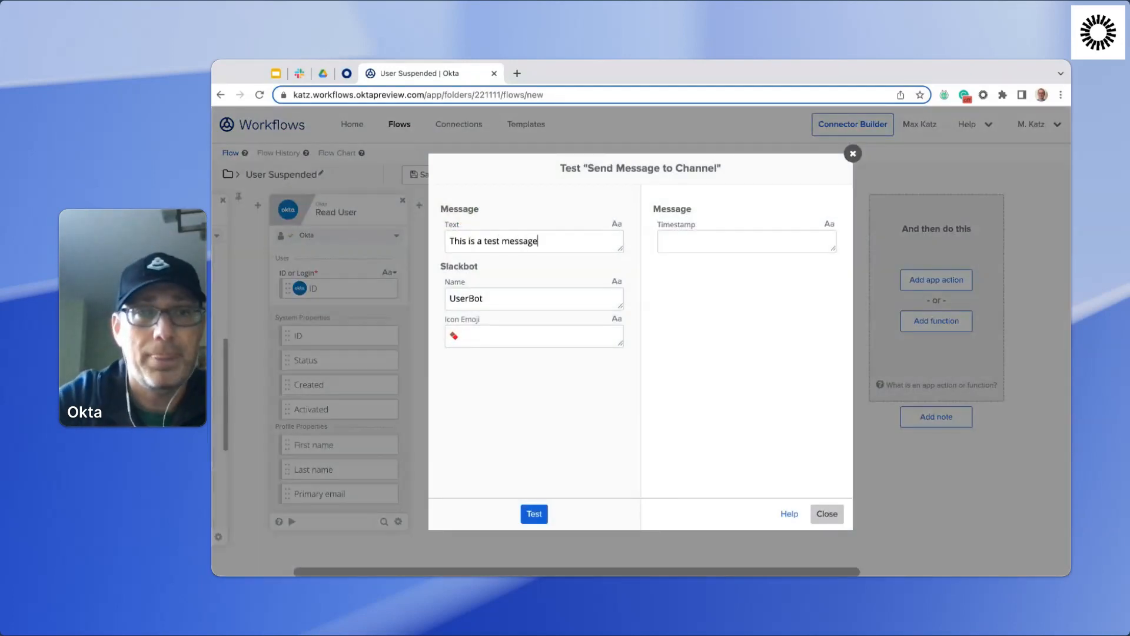
left_click(536, 515)
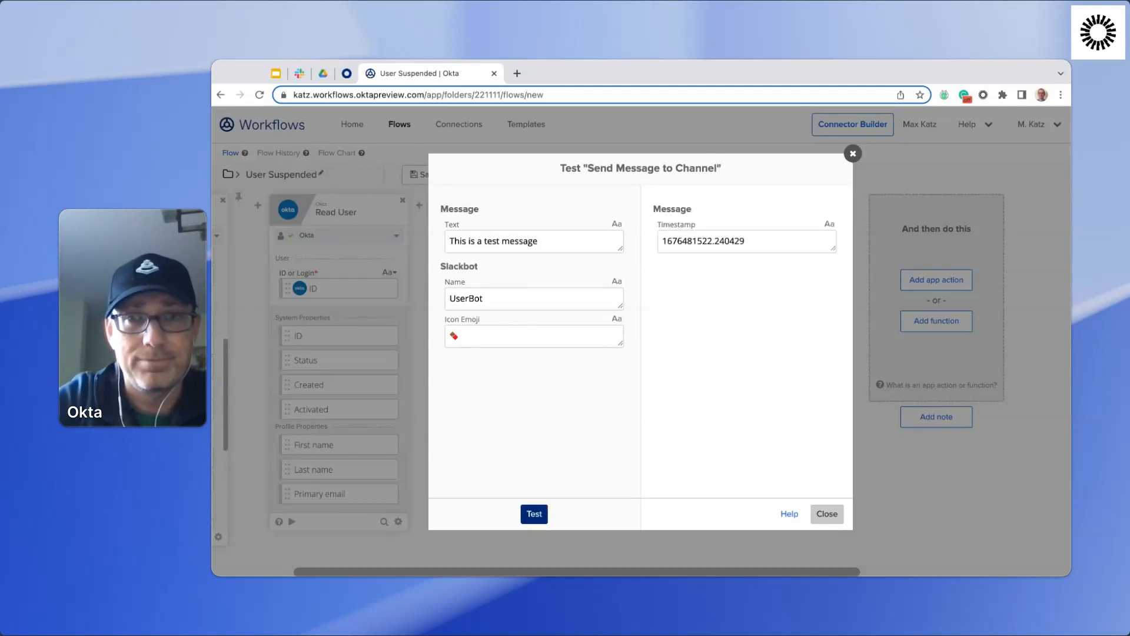
left_click(827, 514)
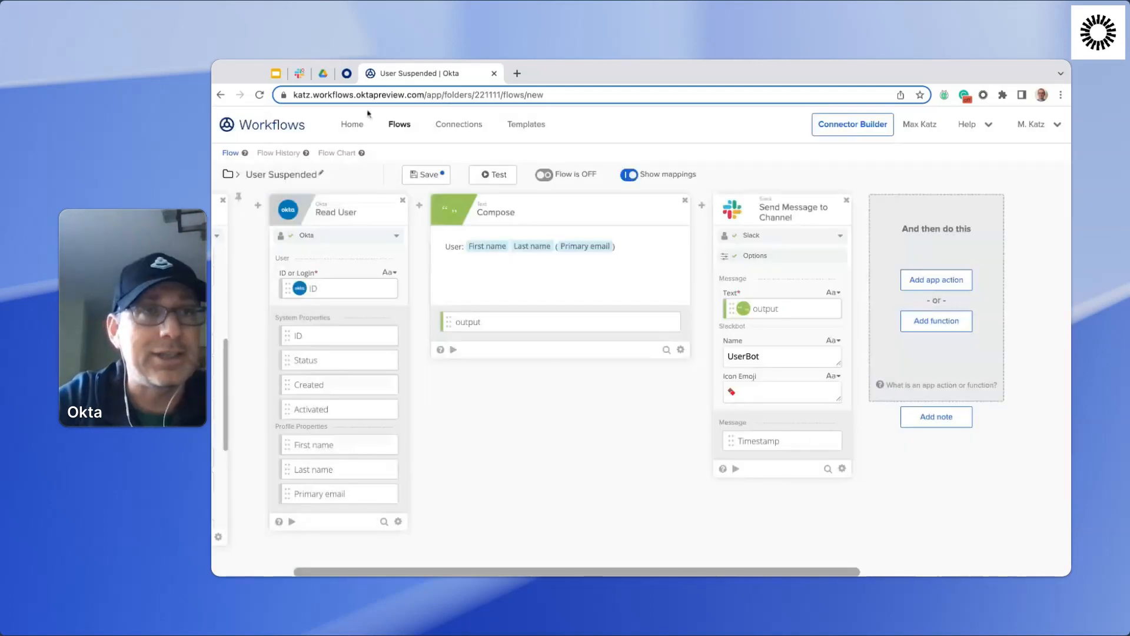
left_click(299, 73)
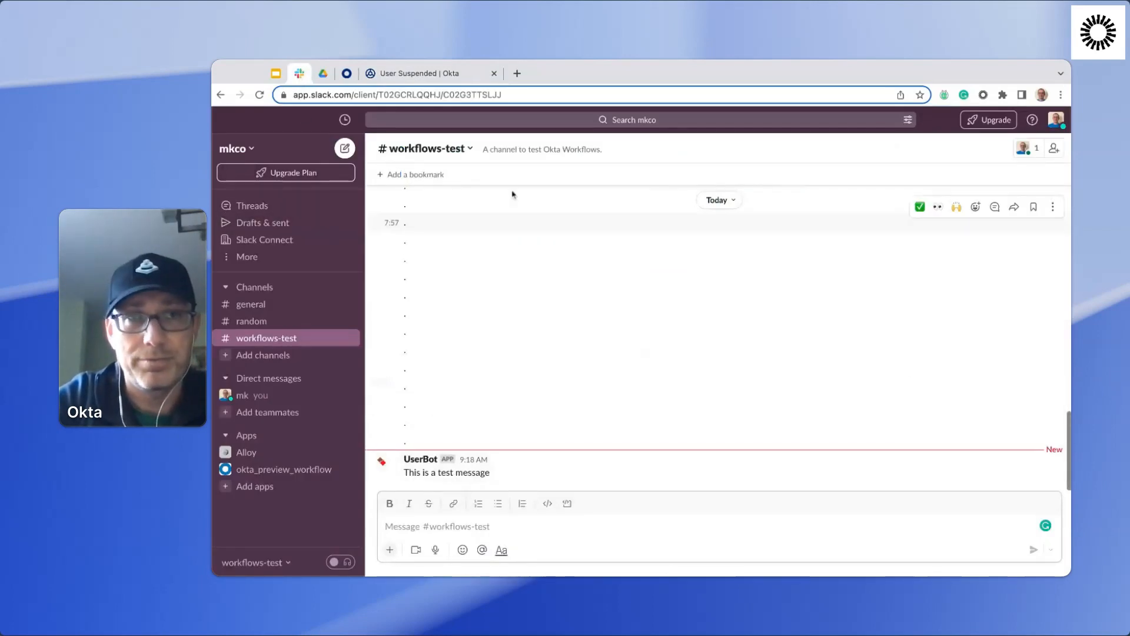
left_click(438, 77)
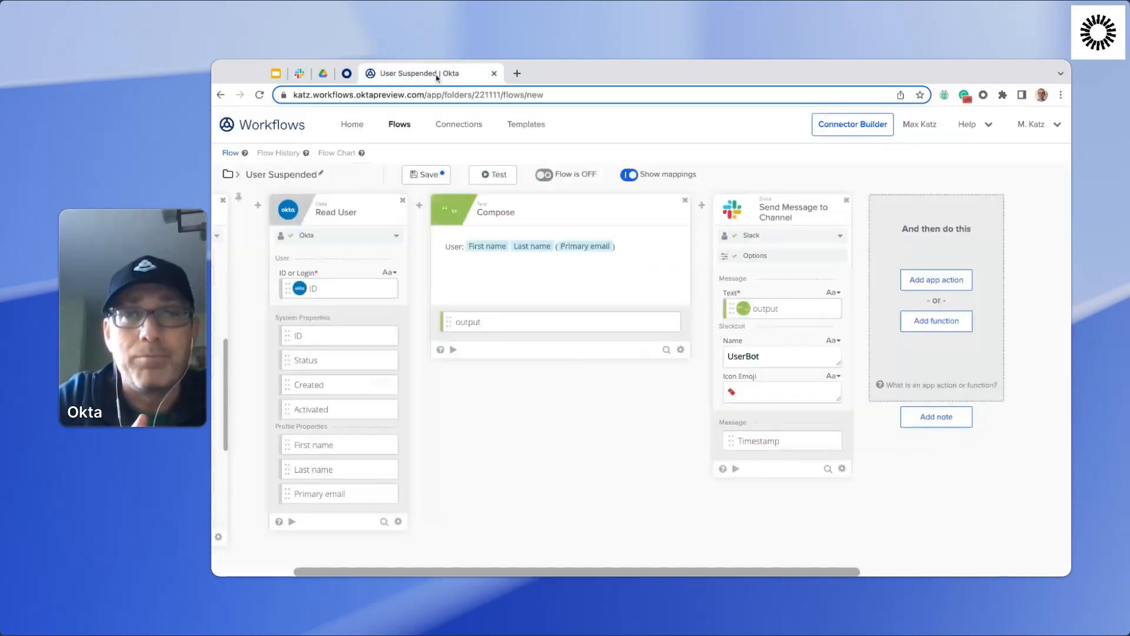
Rename the Compose card's output field to "Slack message" and save the customization.
mouse_move(464, 324)
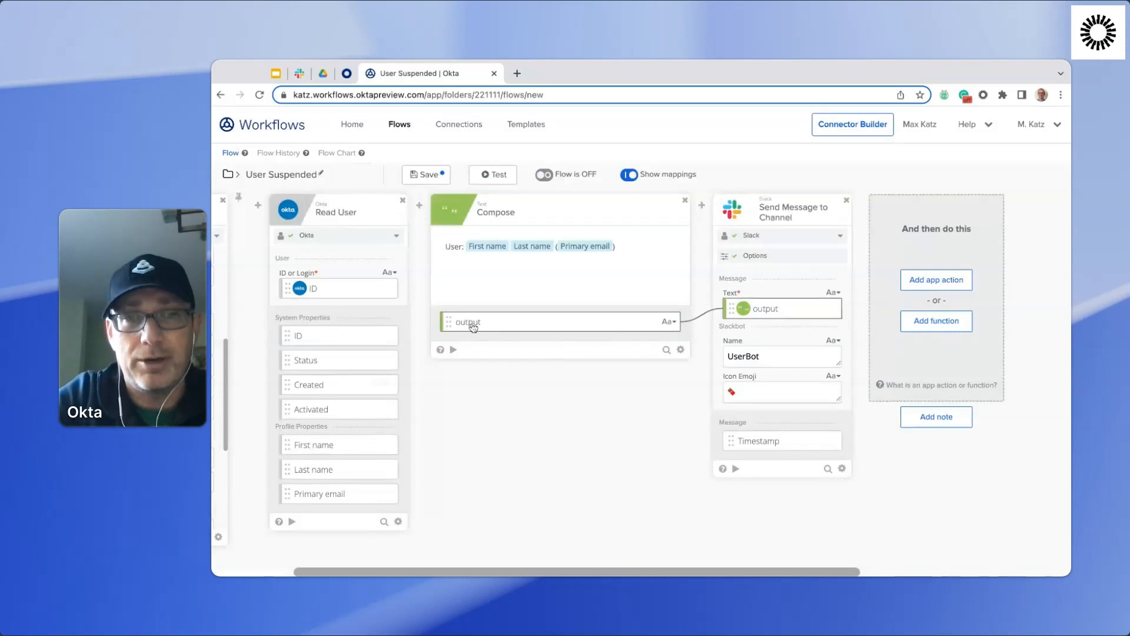
left_click(671, 322)
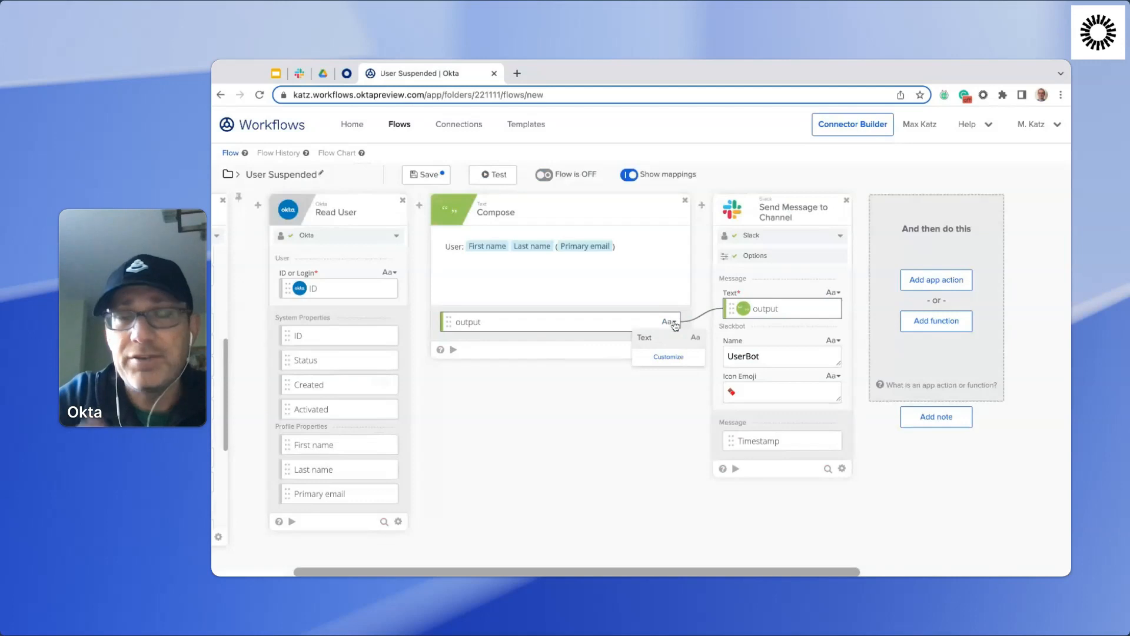
left_click(669, 357)
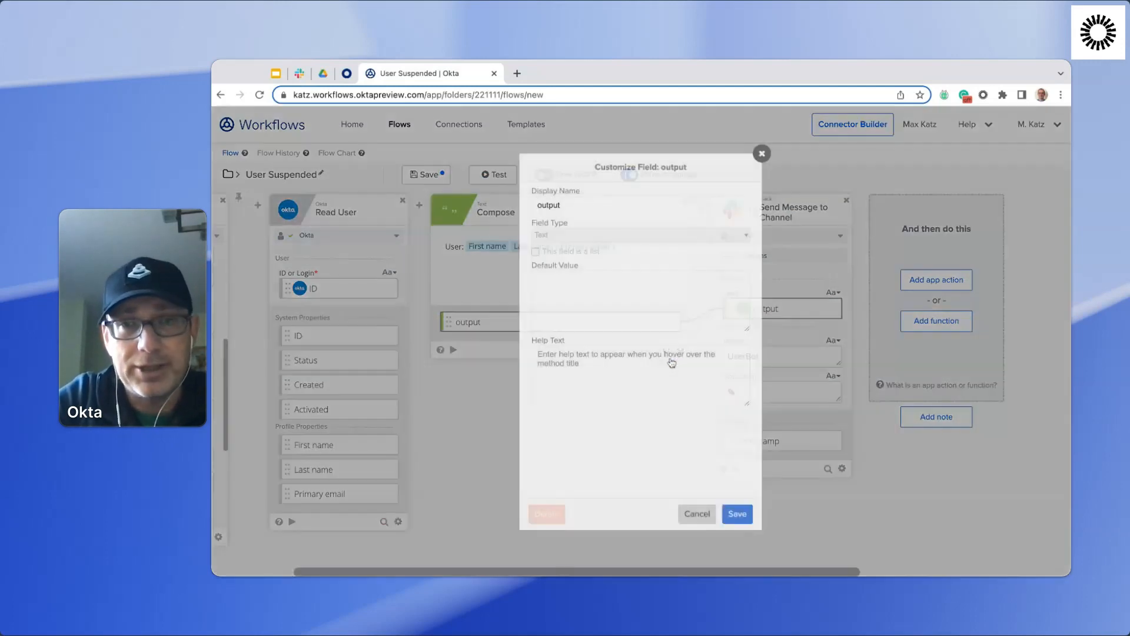
left_click(617, 205)
key("ctrl+a")
key("BackSpace")
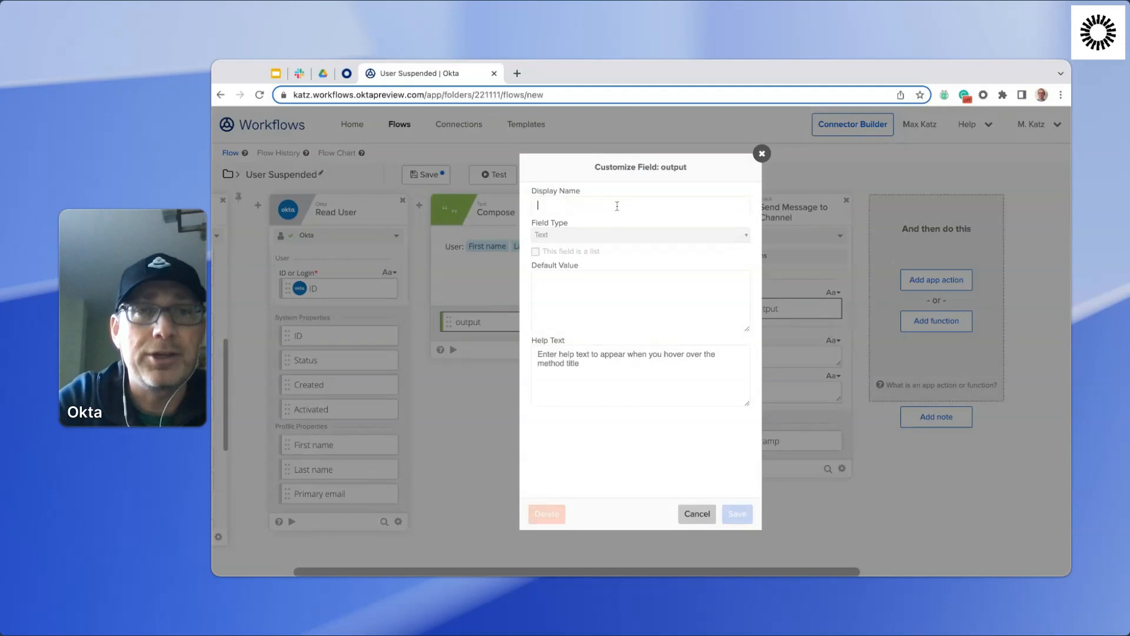
type("Slack message")
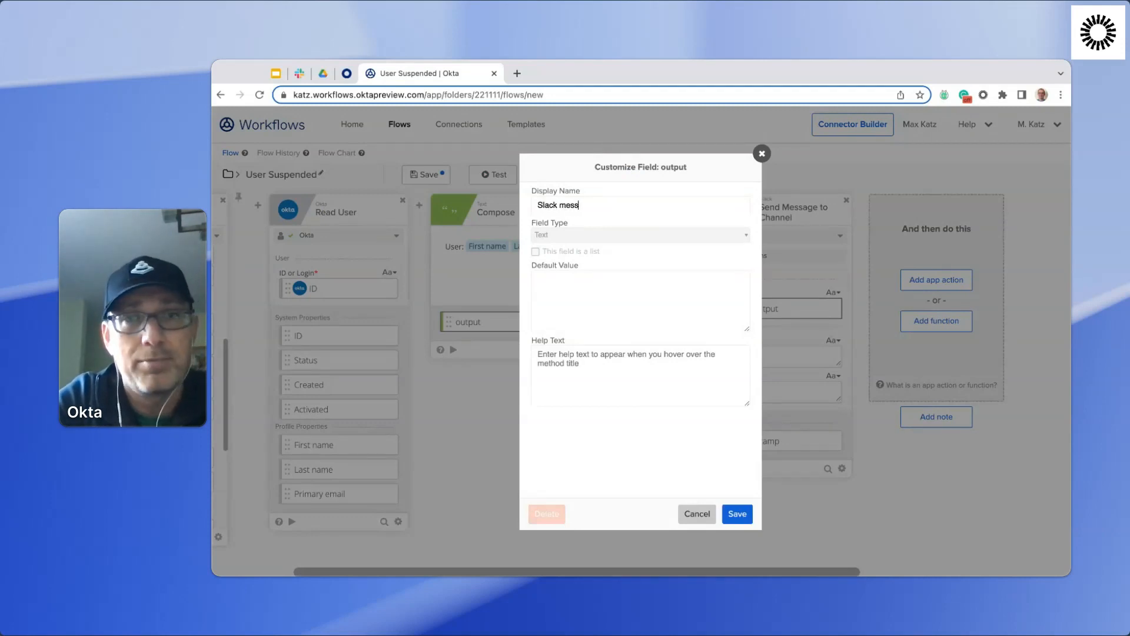
left_click(736, 517)
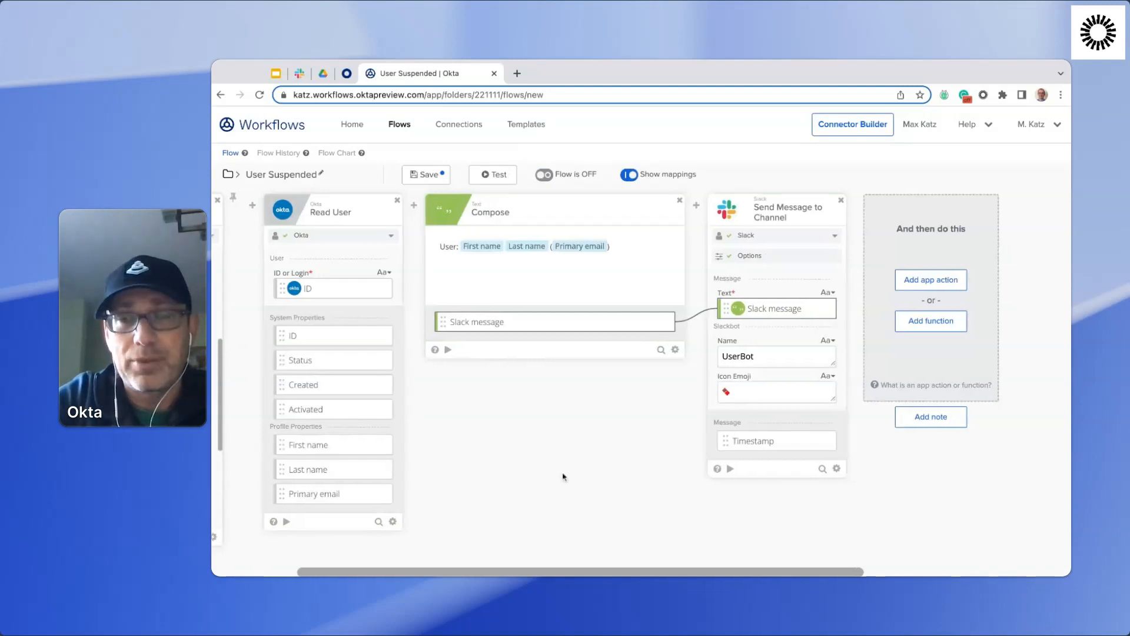
Add an Asana Add Task card after the Slack card, and view its new connection form without creating a connection.
scroll(562, 477, "right", 3)
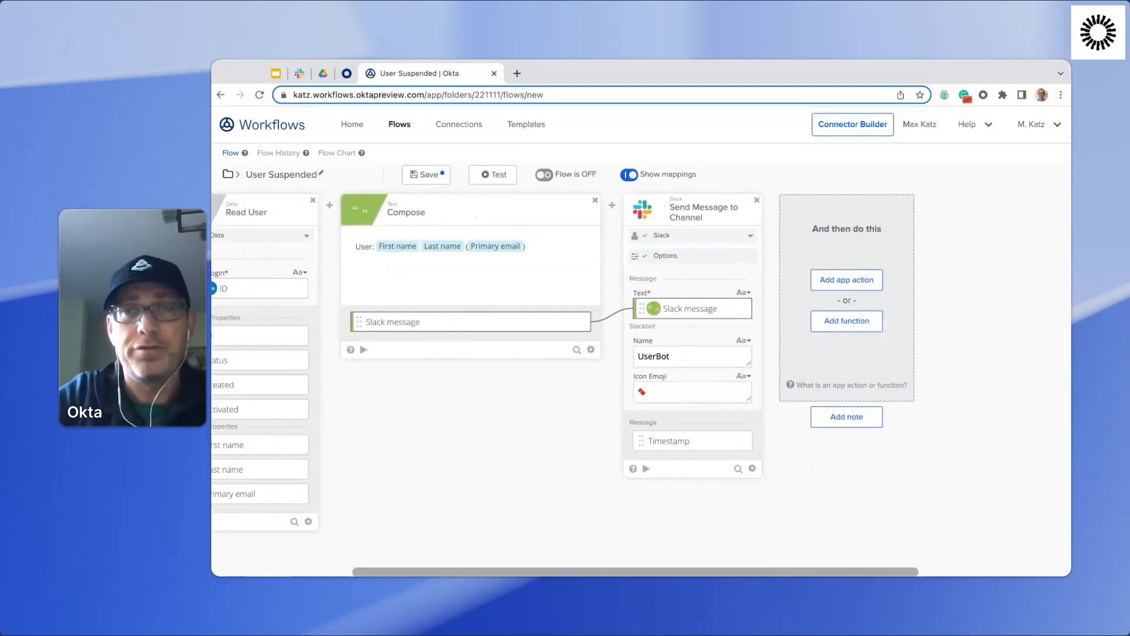
left_click(865, 283)
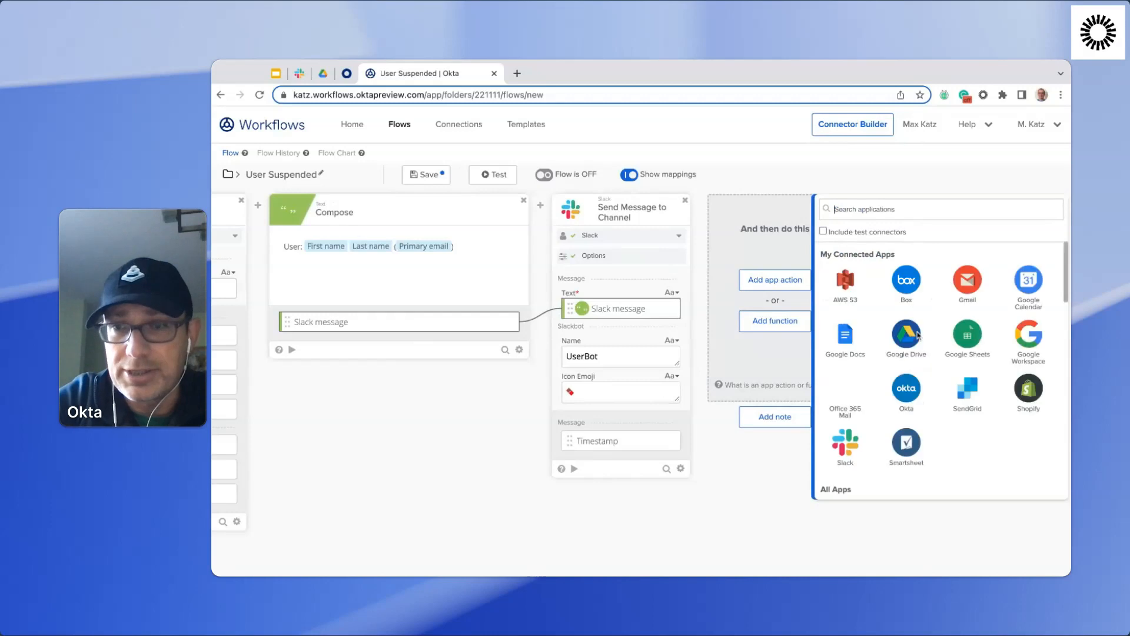
scroll(918, 335, "down", 1)
scroll(918, 335, "down", 2)
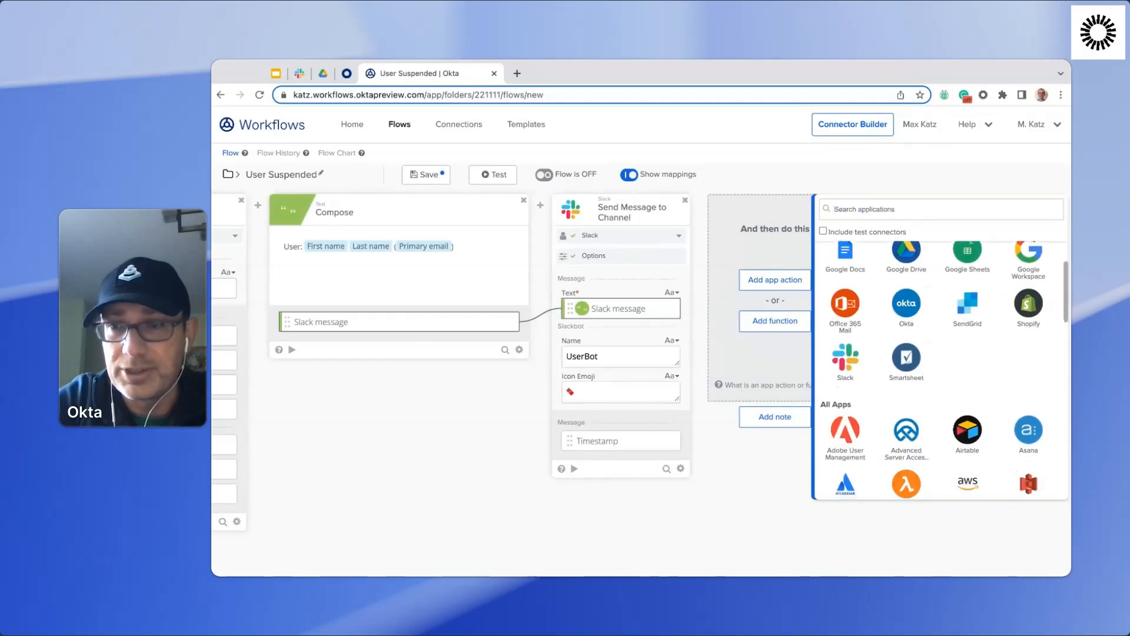
scroll(1006, 336, "down", 2)
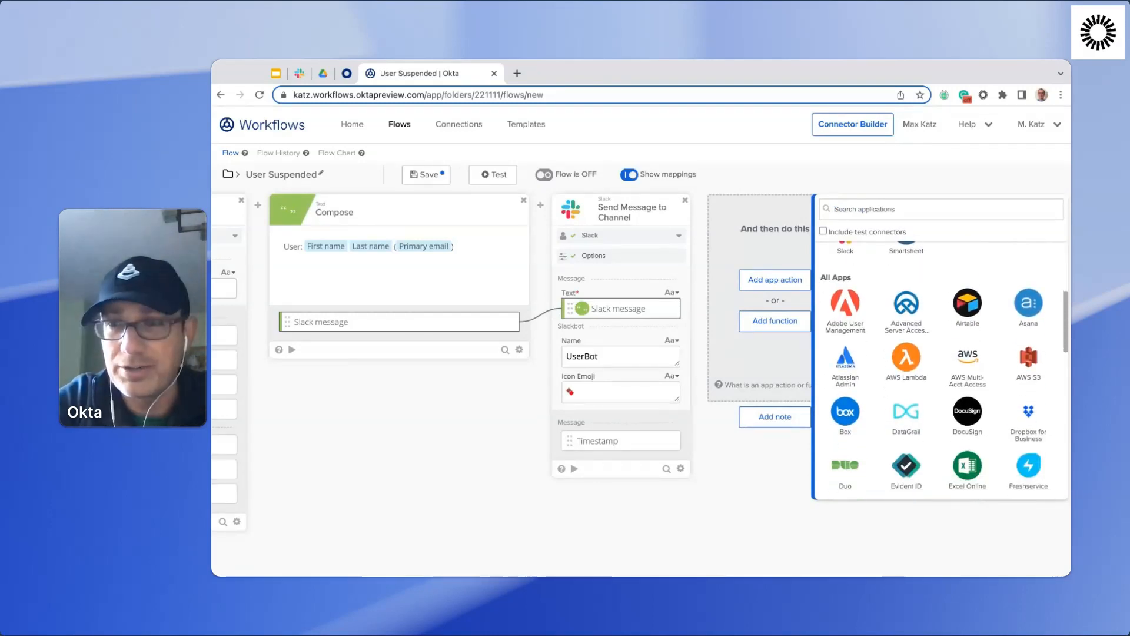
left_click(1029, 303)
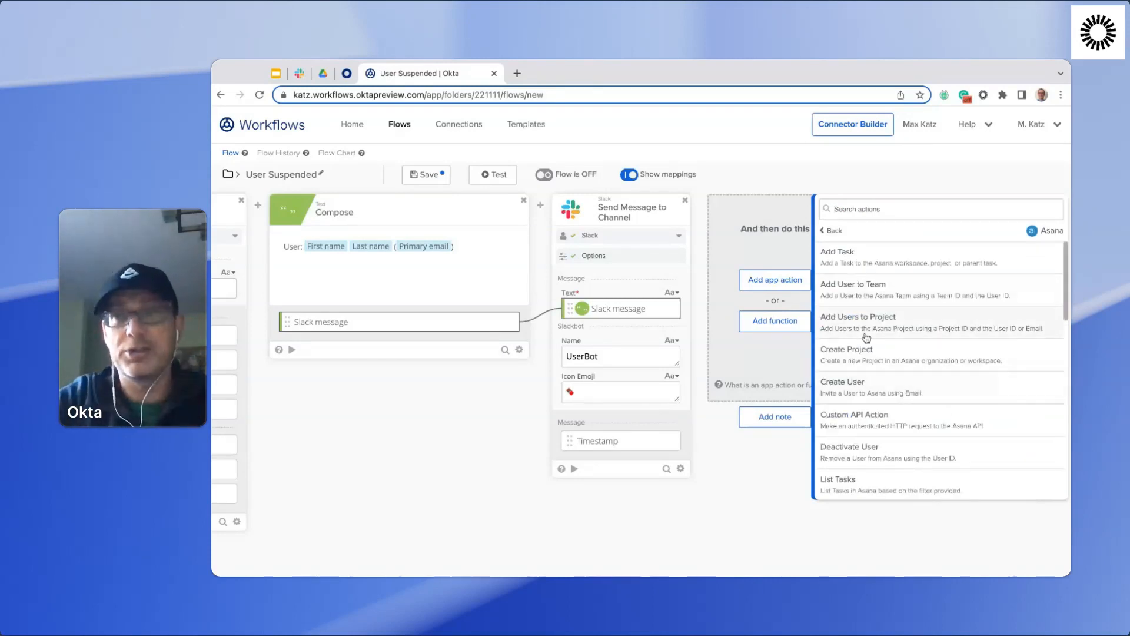
left_click(877, 262)
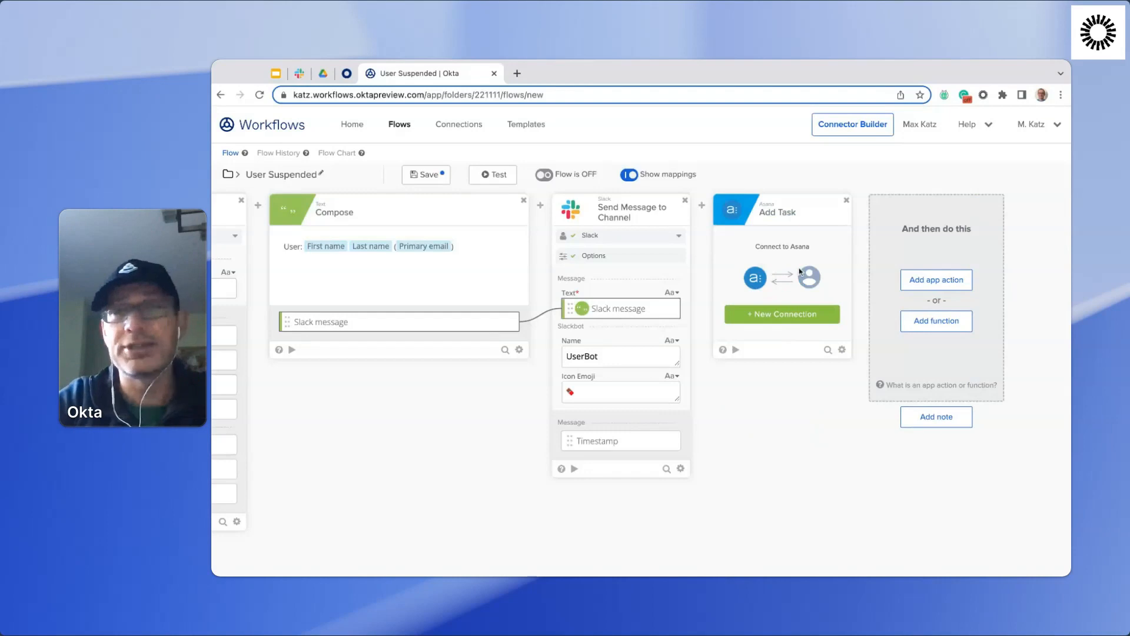
left_click(795, 318)
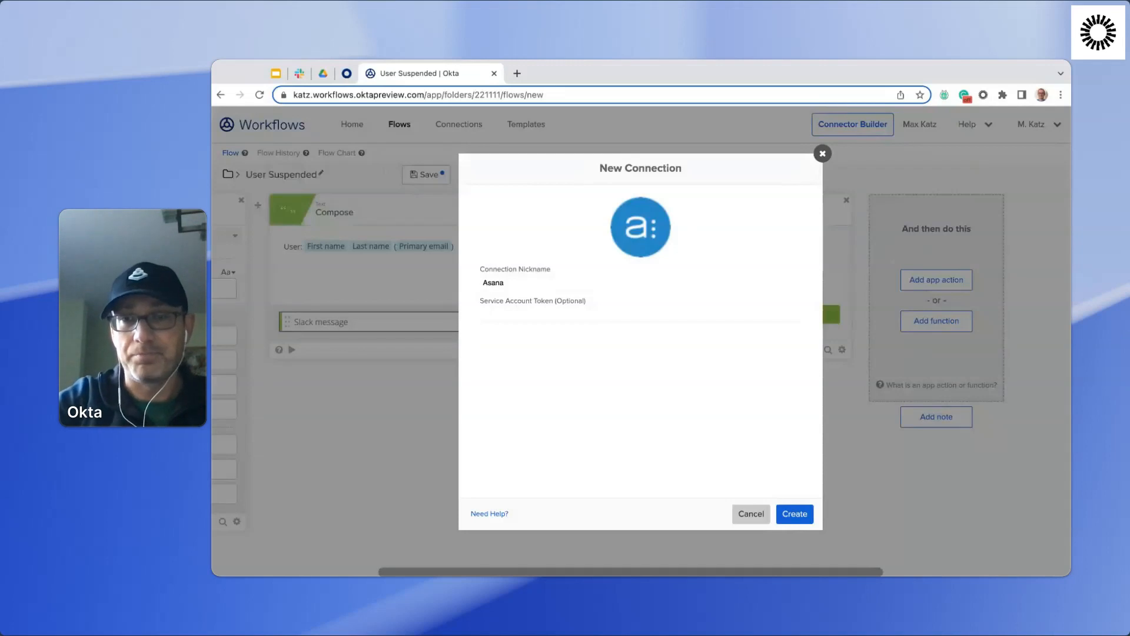
left_click(751, 513)
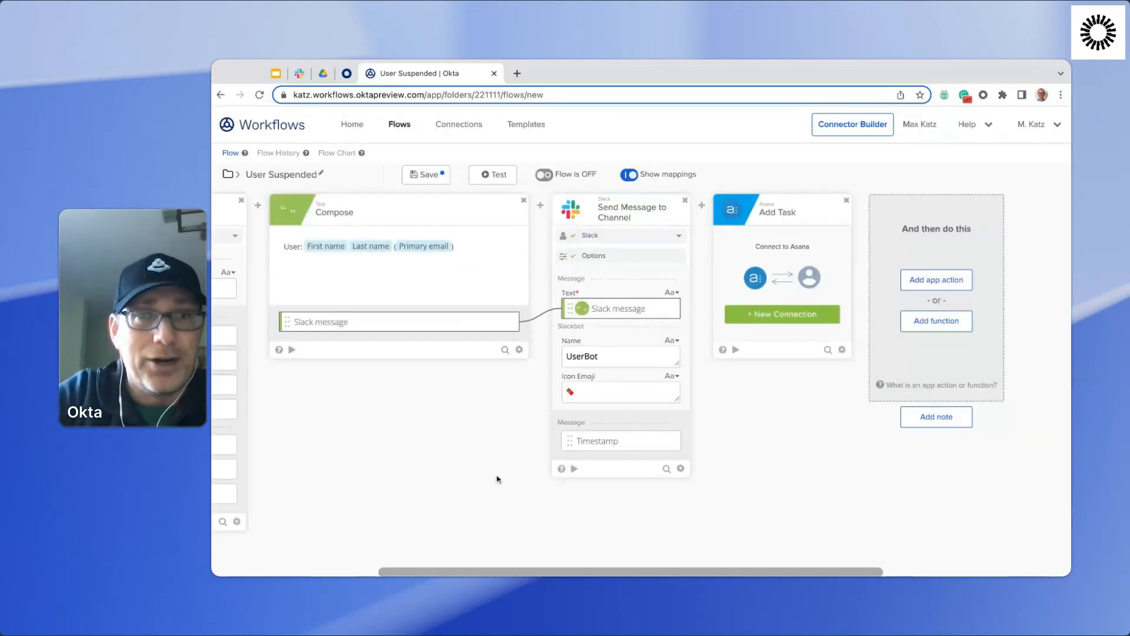
Remove the Asana Add Task card from the flow.
scroll(497, 479, "left", 3)
scroll(497, 479, "left", 1)
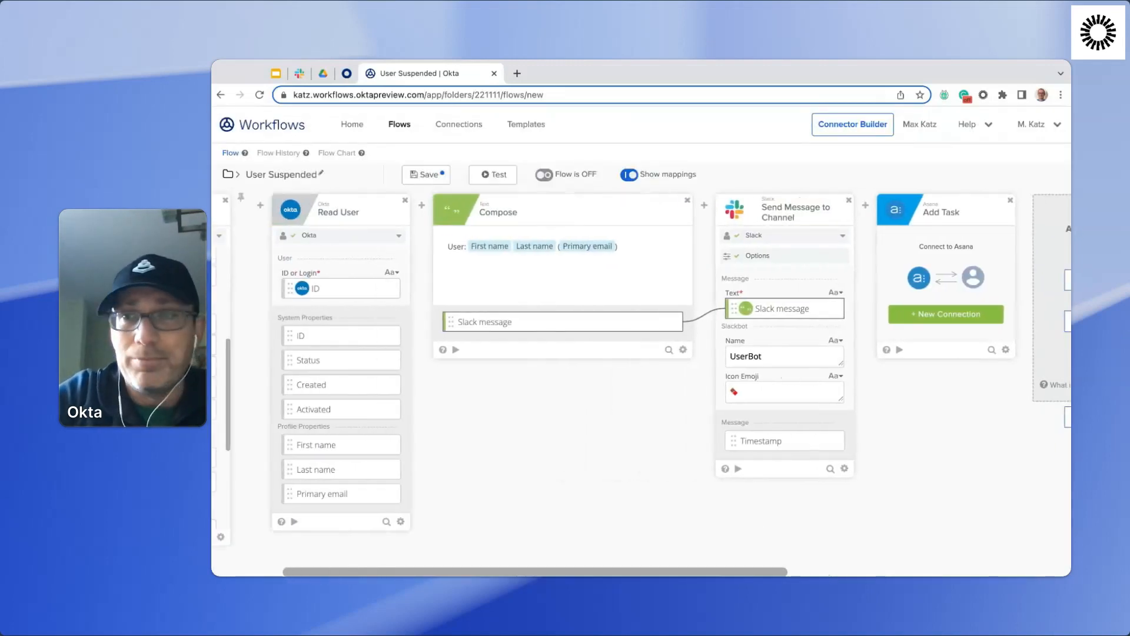
left_click(1011, 200)
Save the User Suspended flow and turn it on.
scroll(559, 478, "left", 6)
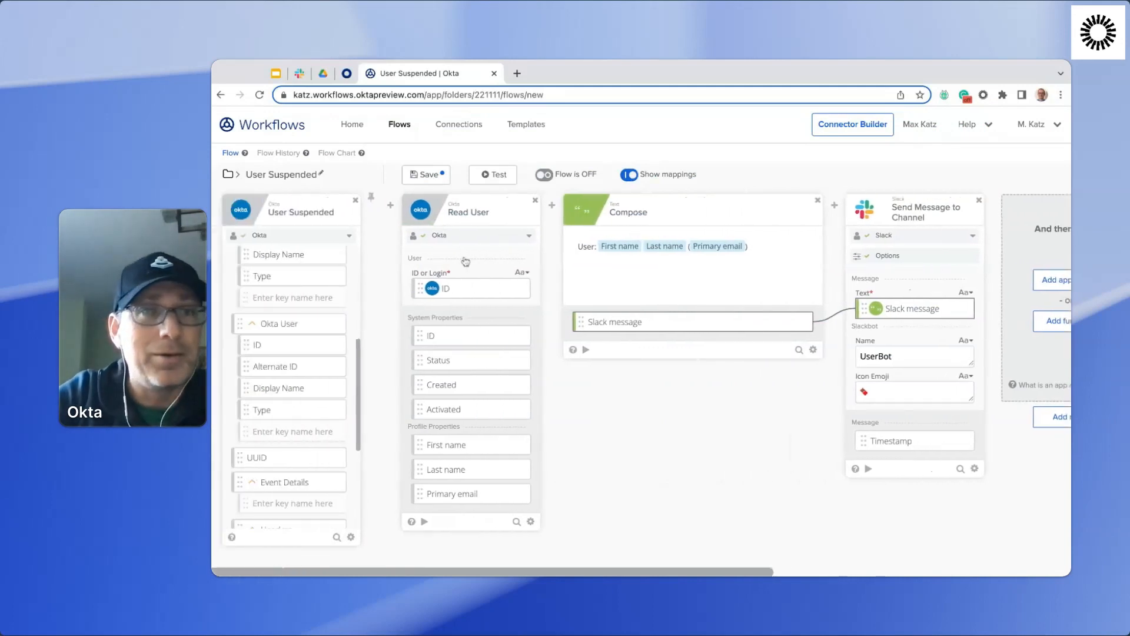
left_click(427, 175)
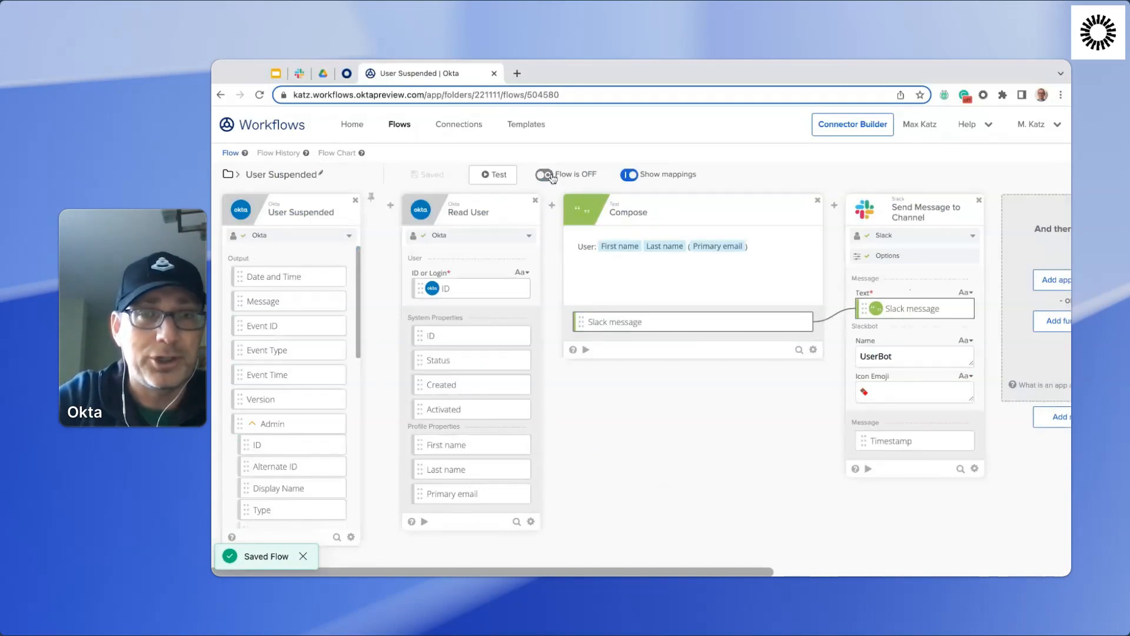
left_click(545, 174)
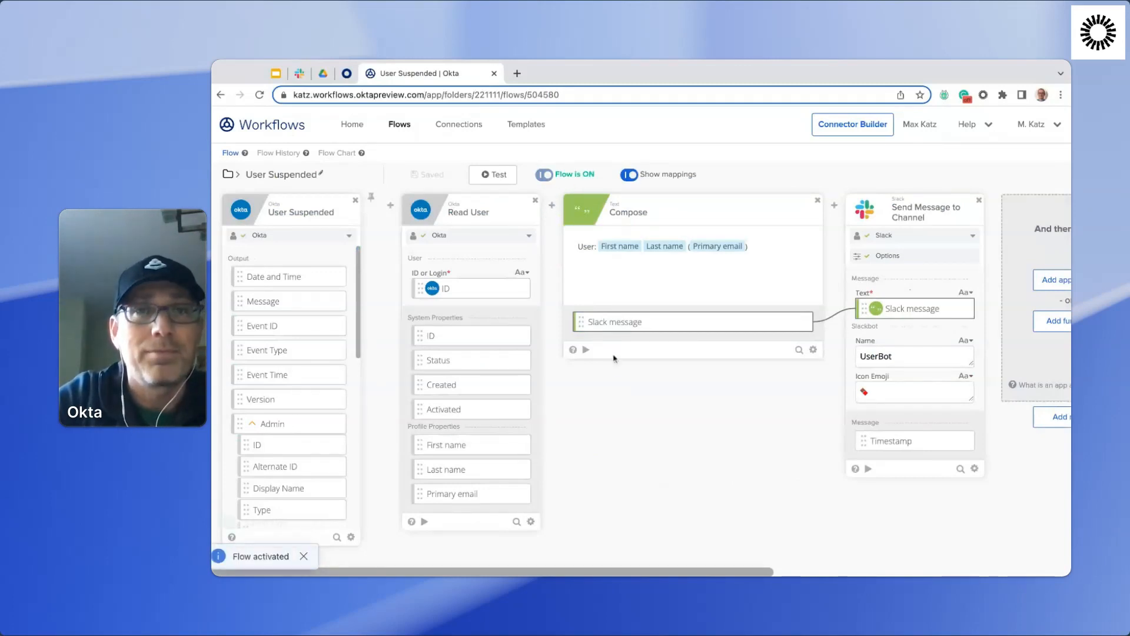
Review the flow's properties for the option that saves all passing data, and open the flow's execution history.
left_click(302, 179)
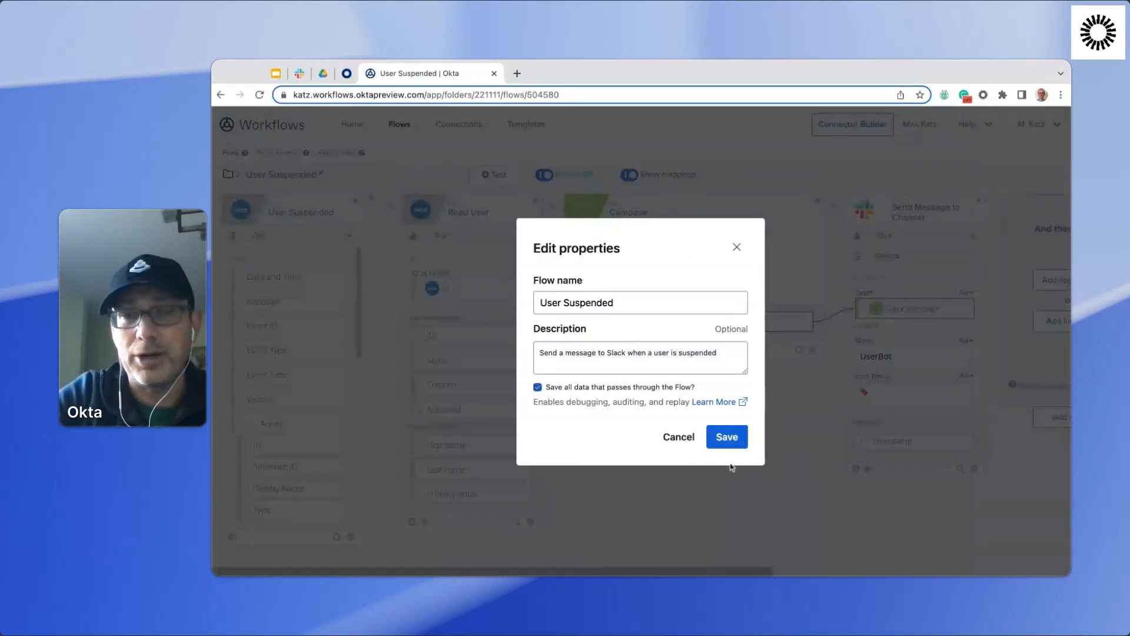
left_click(681, 440)
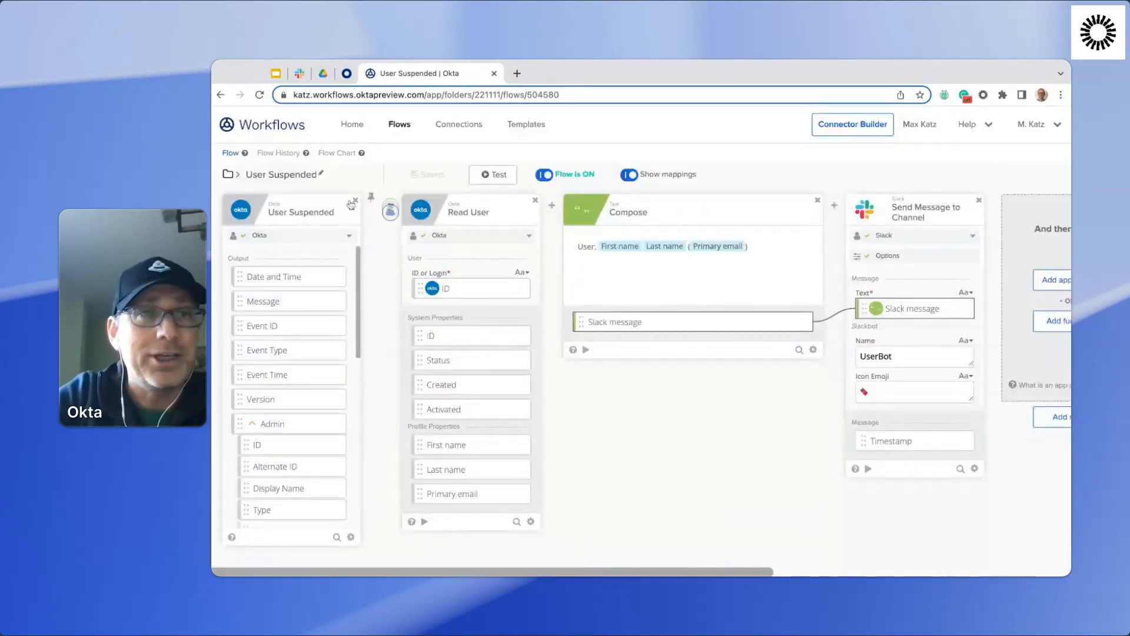
left_click(279, 160)
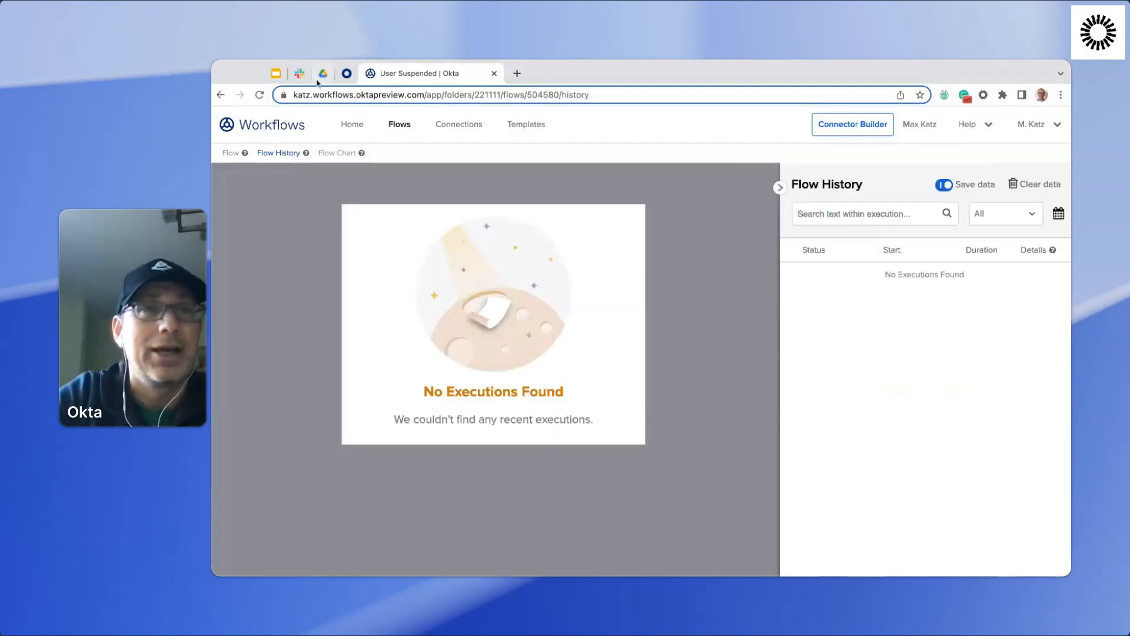
Switch to the Okta admin console, reactivate the suspended user on the open profile, and suspend that user again.
left_click(347, 73)
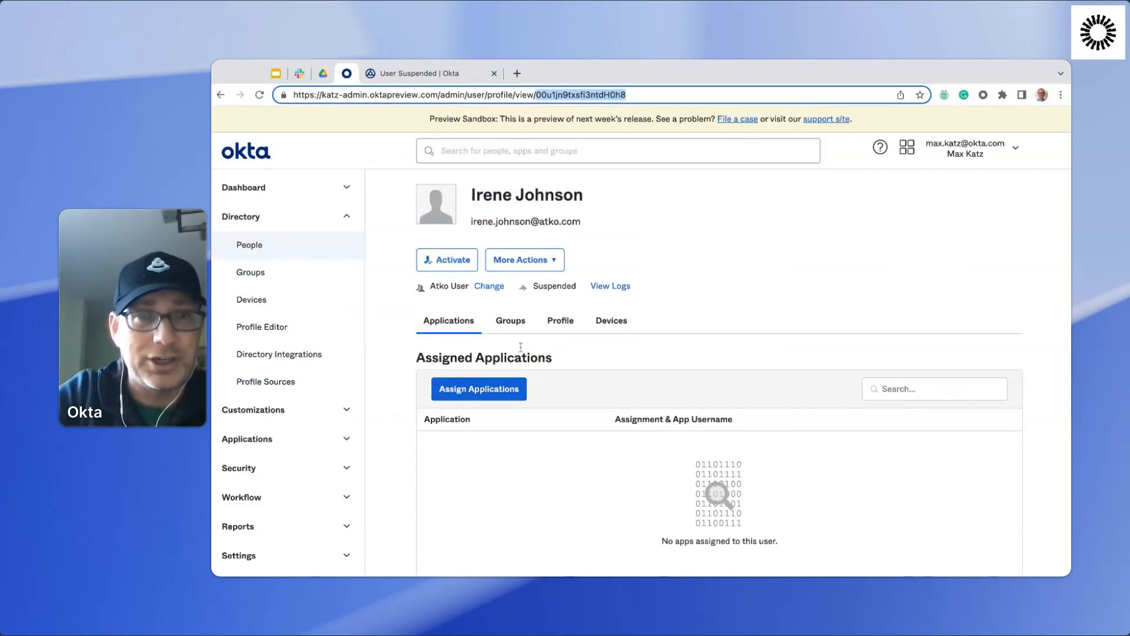
left_click(455, 262)
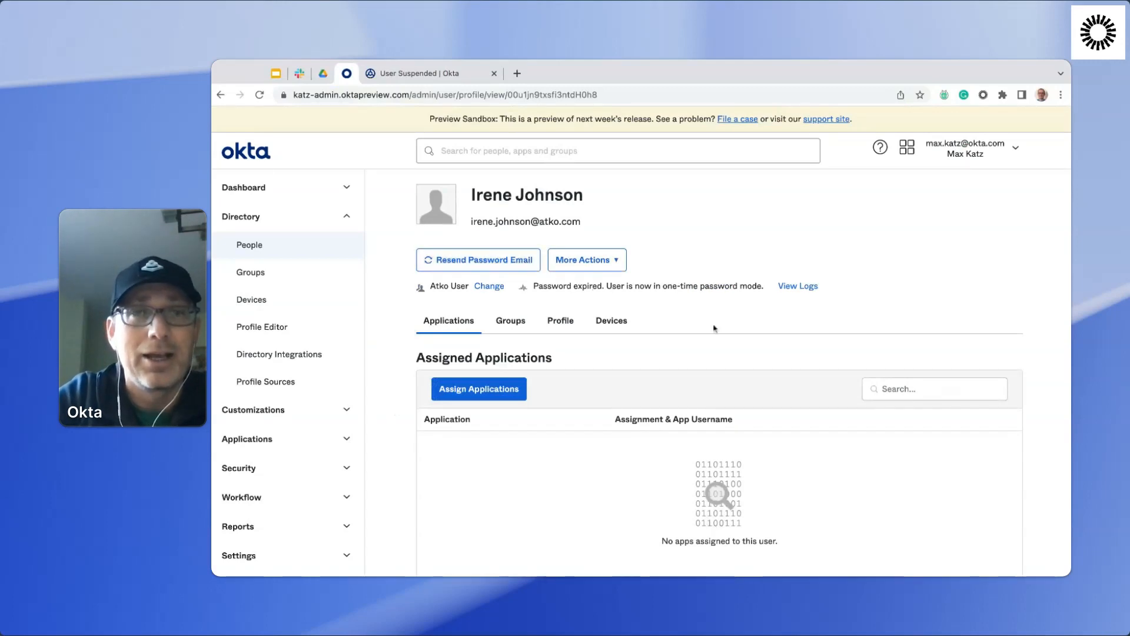
left_click(276, 247)
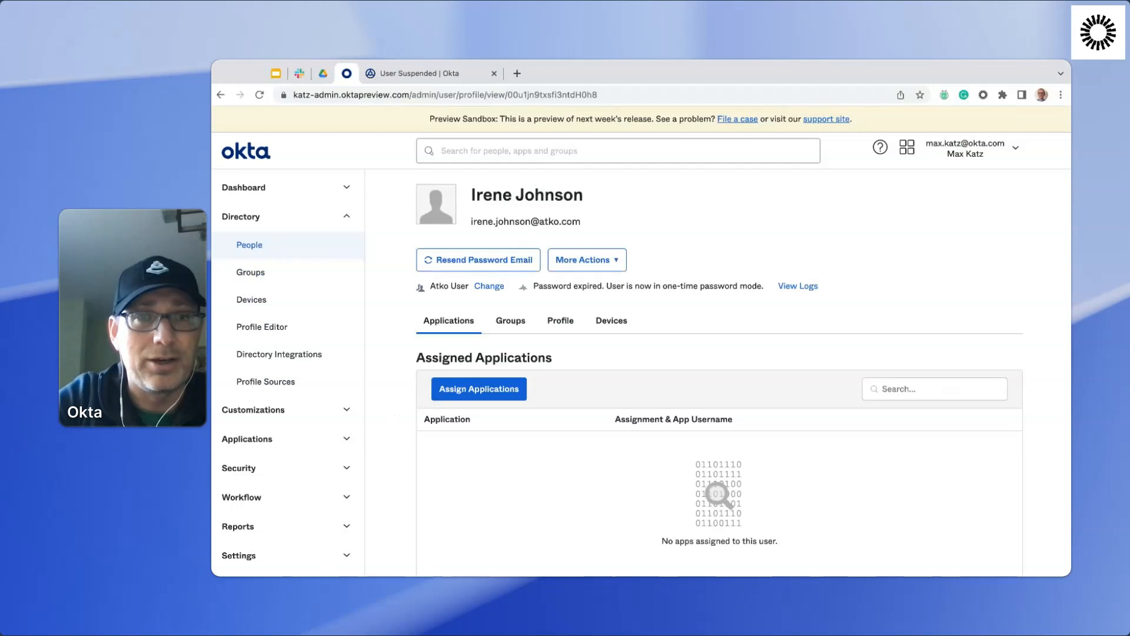
left_click(612, 262)
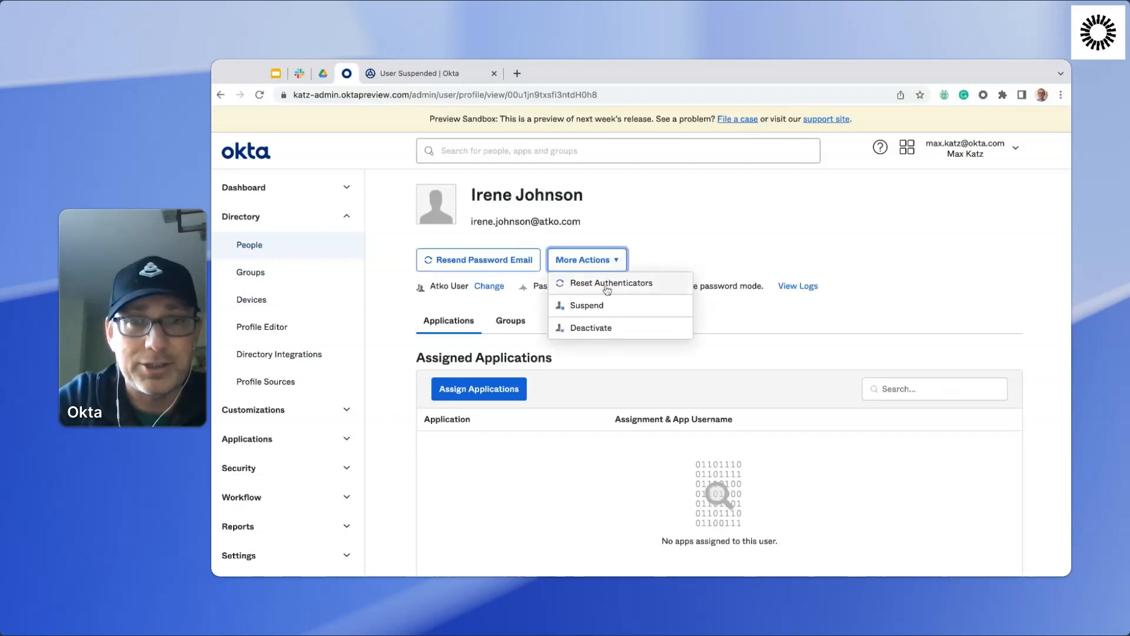
left_click(612, 306)
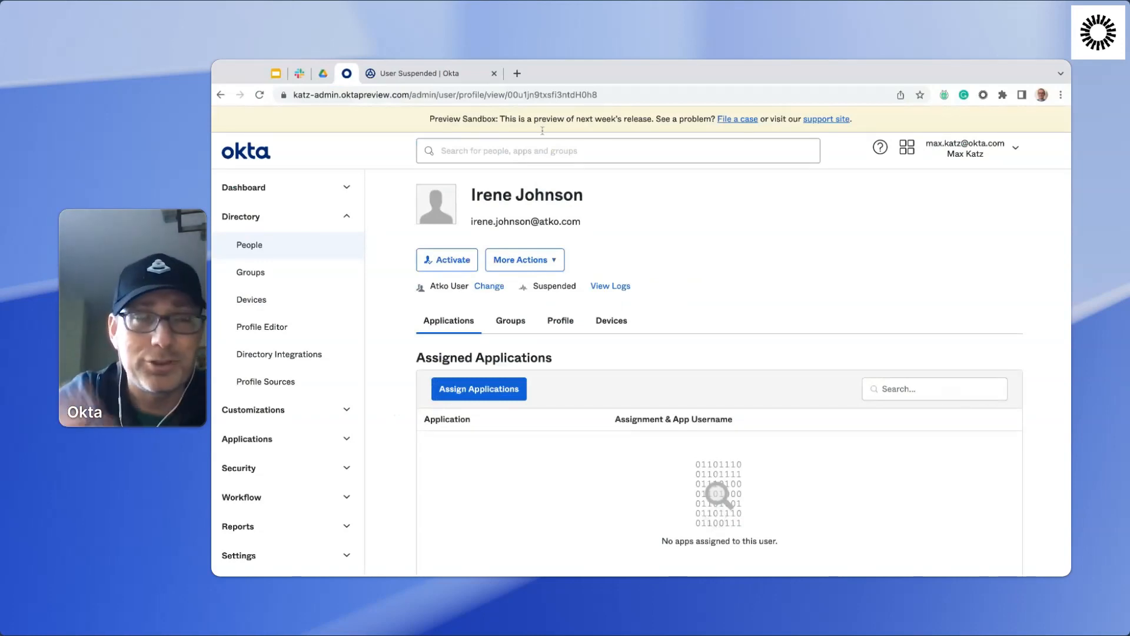
Check the flow history in Workflows and the workflows-test channel in Slack for the suspension message, and return to Workflows.
left_click(453, 76)
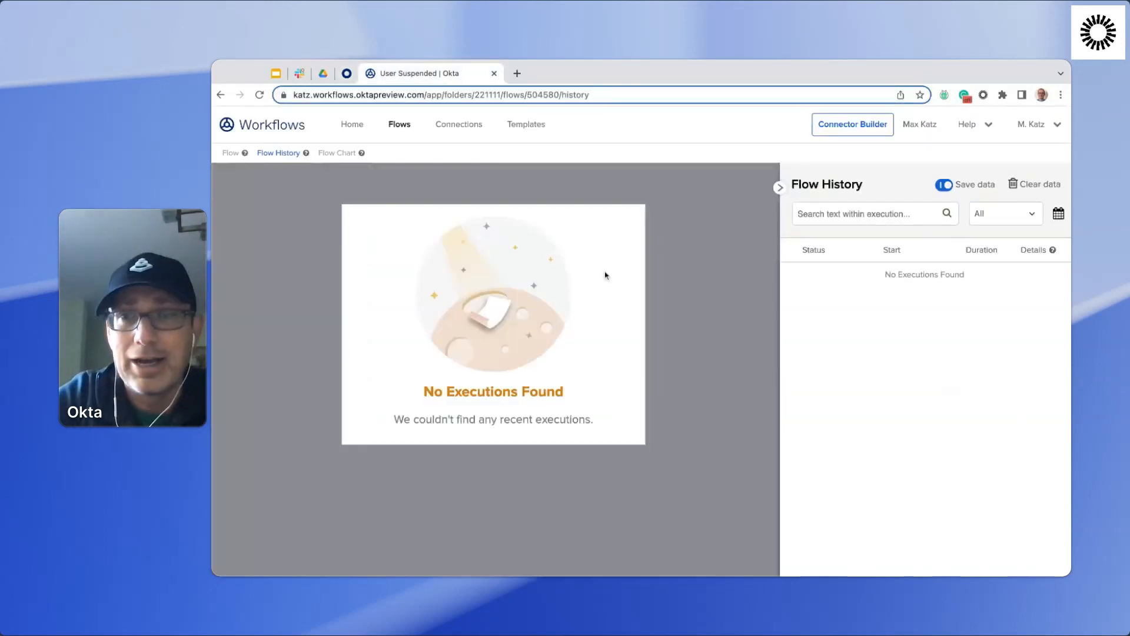
left_click(299, 73)
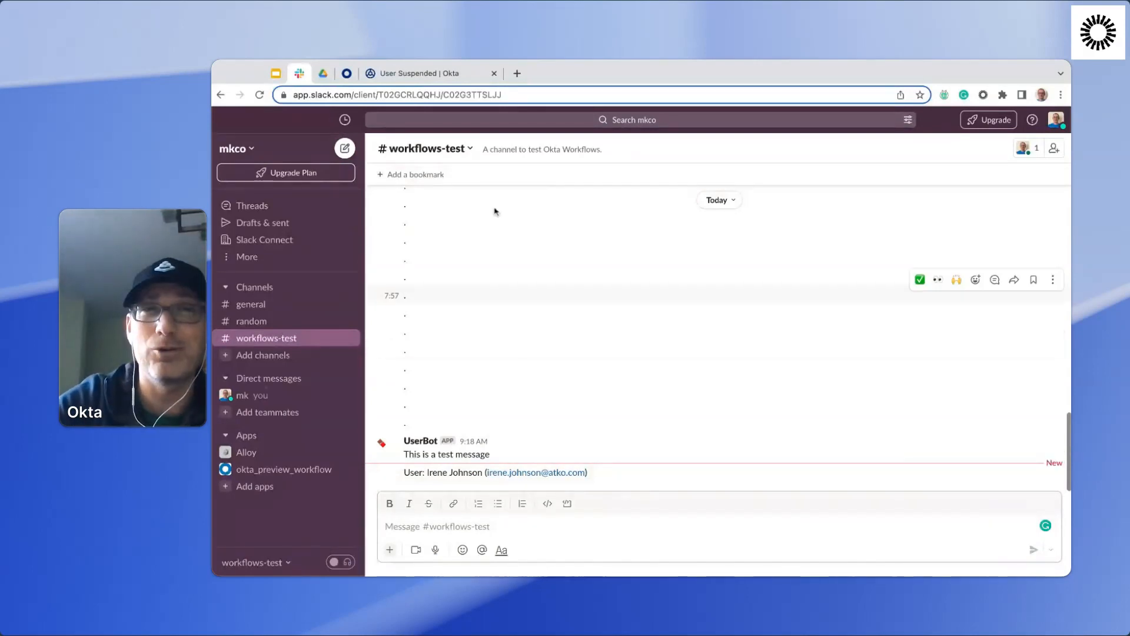
left_click(455, 76)
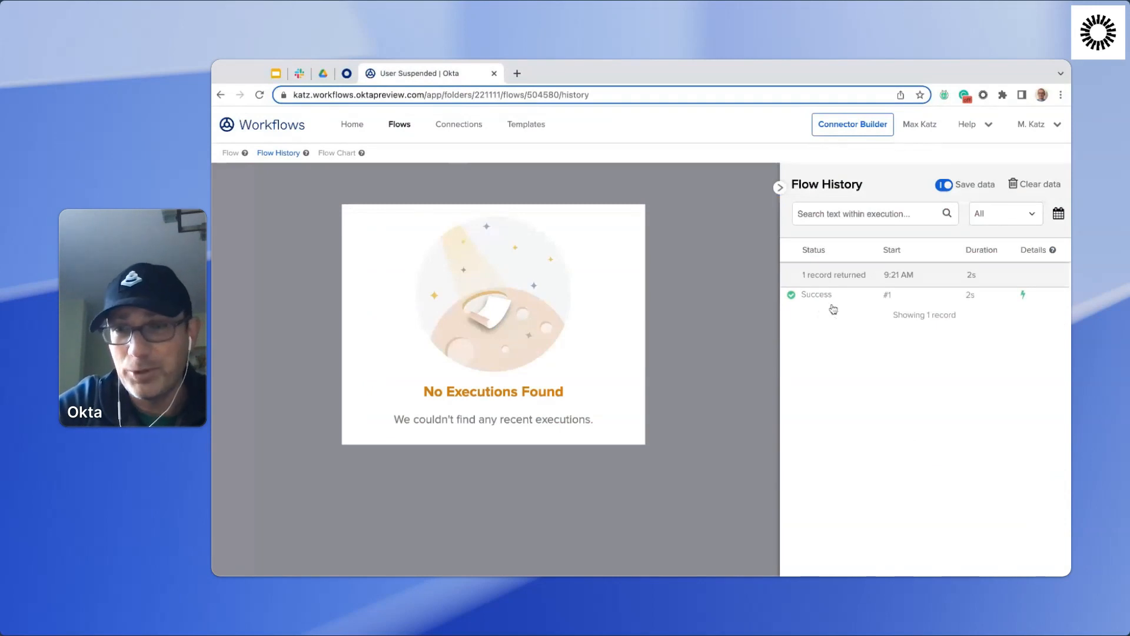
Open the execution in the flow history and examine the data passed through the User Suspended, Read User, Compose and Slack cards.
left_click(850, 298)
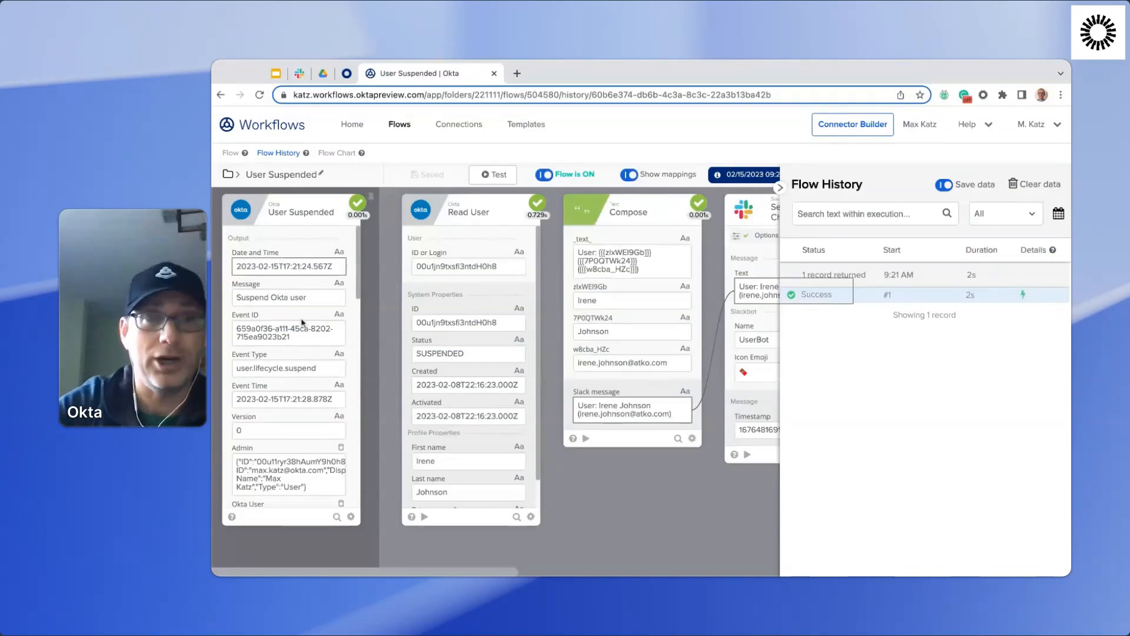
scroll(311, 342, "down", 2)
scroll(310, 343, "down", 1)
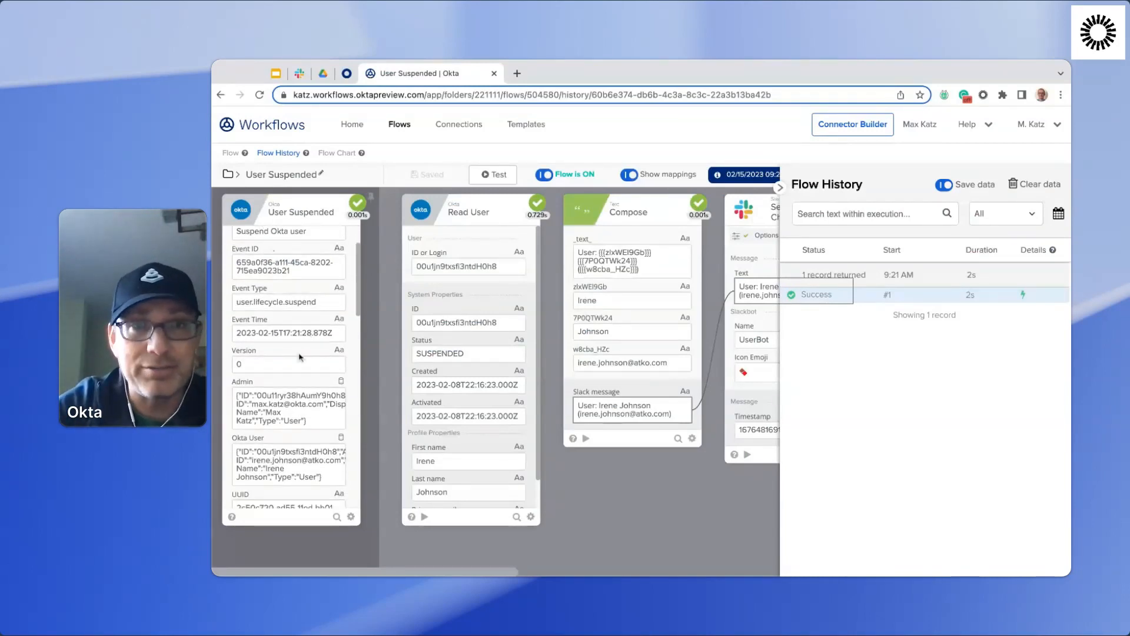
scroll(286, 353, "down", 3)
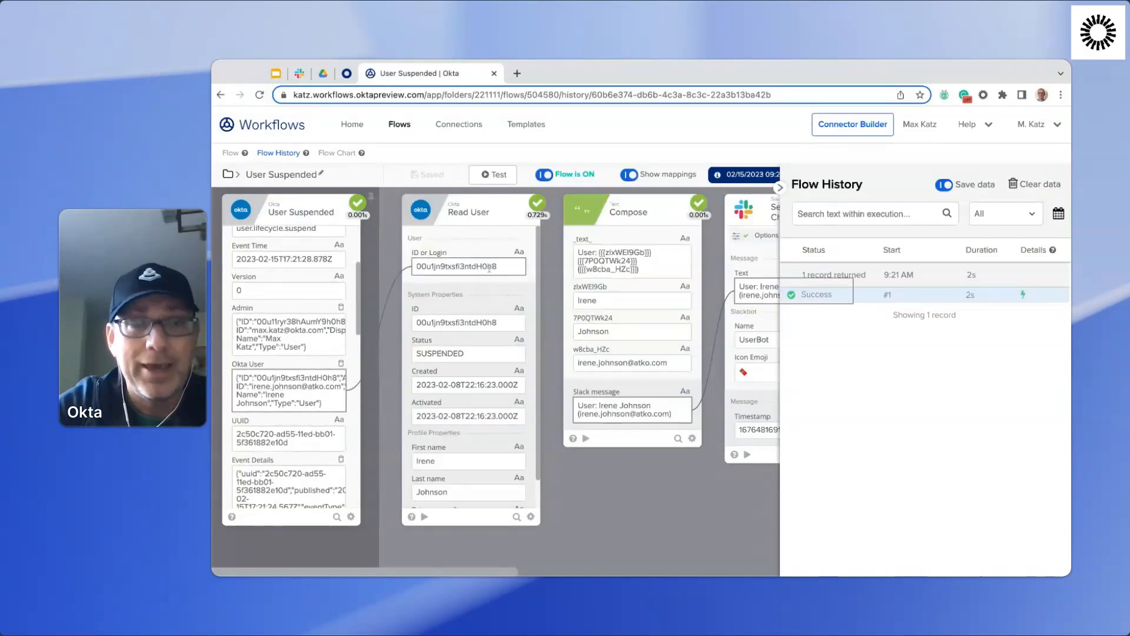
scroll(470, 263, "down", 2)
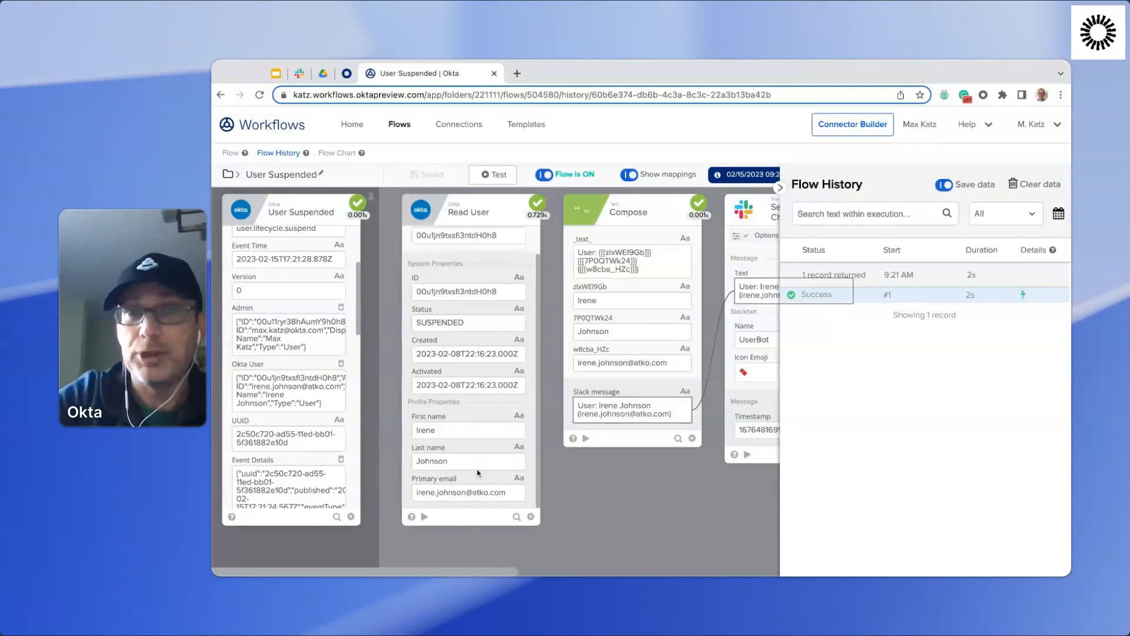
scroll(626, 391, "right", 4)
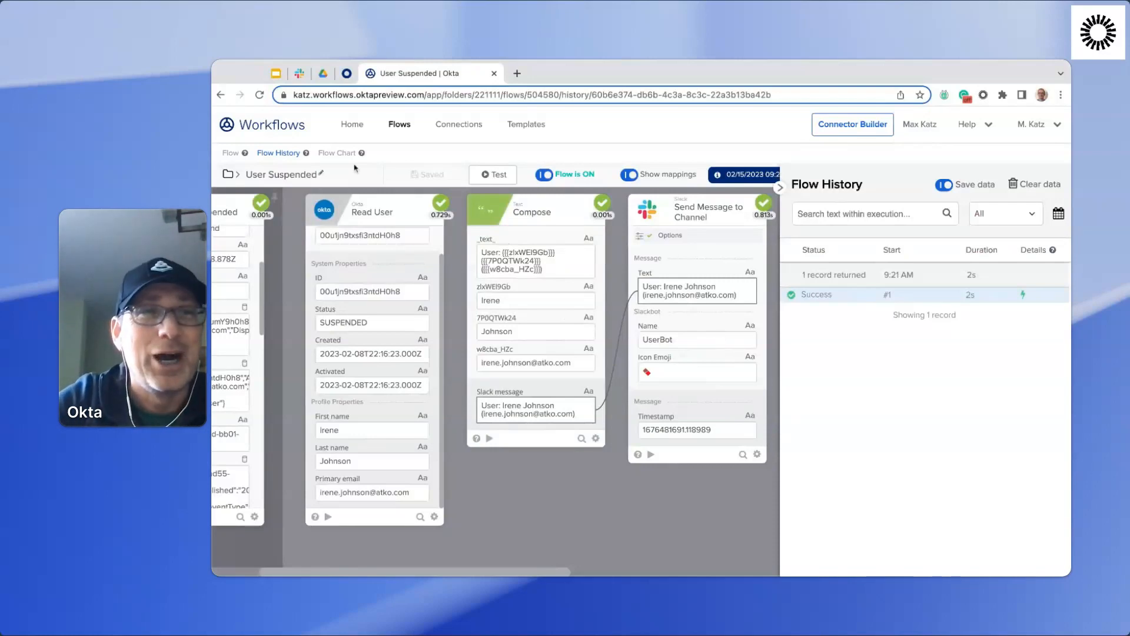
Append "is suspended." to the end of the Compose card's message in the flow editor, and save the flow.
left_click(230, 152)
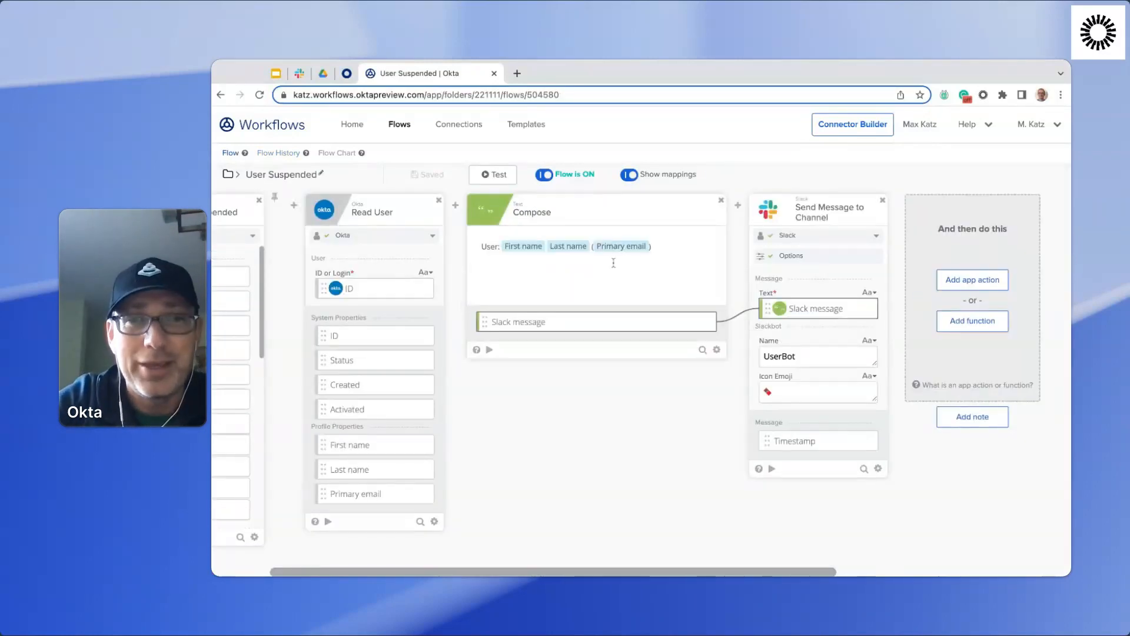
left_click(682, 254)
type("is")
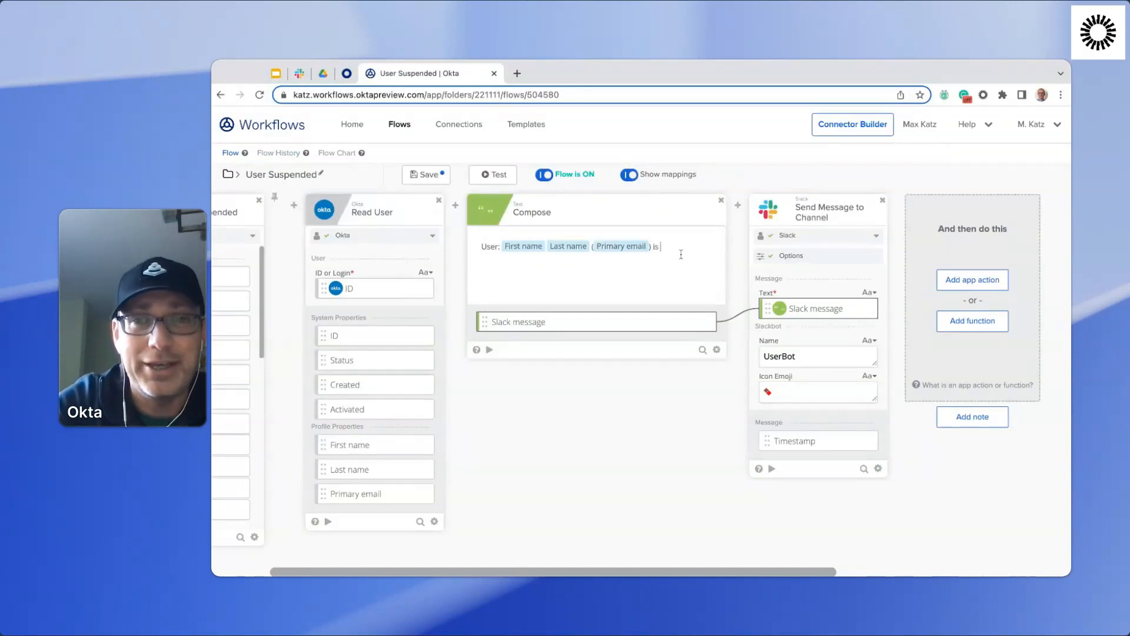
type(" suspended")
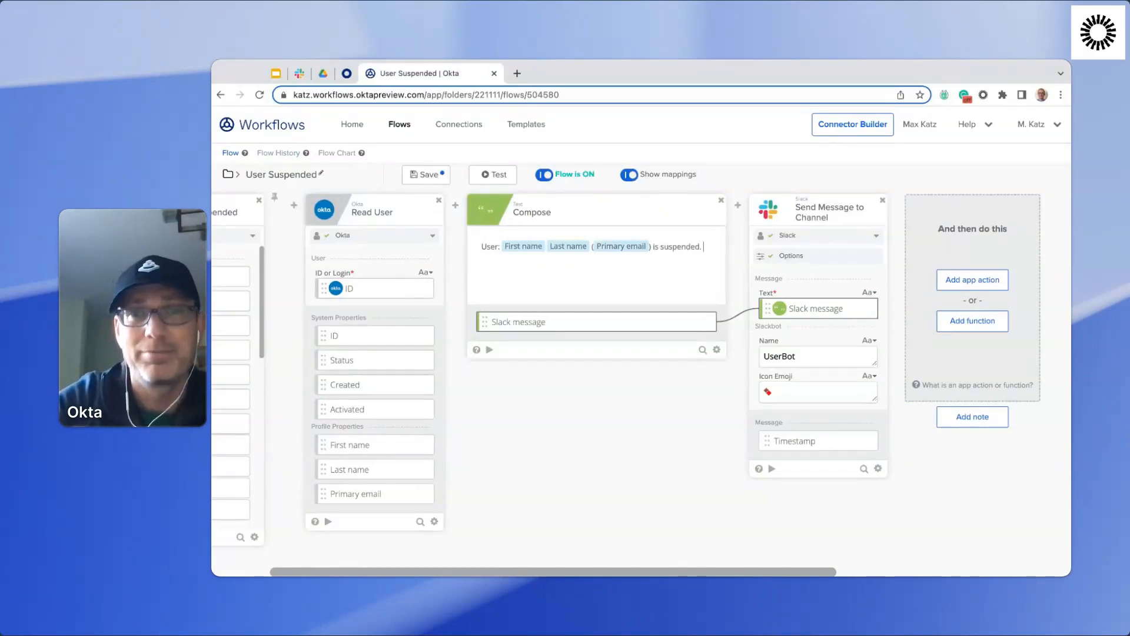
type(".")
left_click(425, 175)
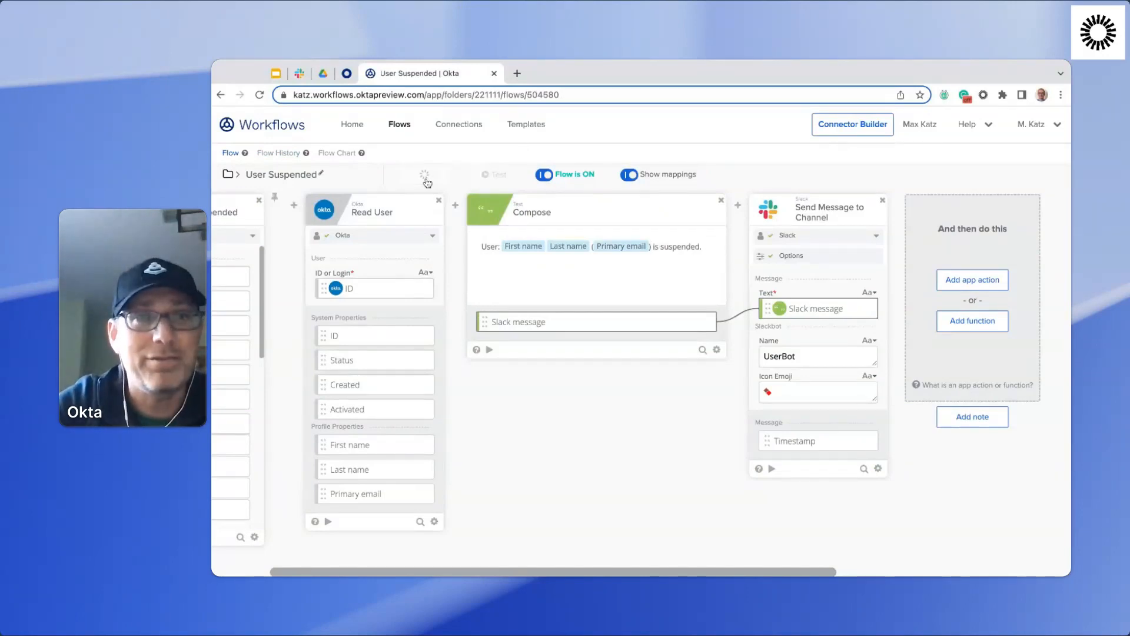
Switch to the Okta admin console, open the second suspended user in the People directory, and reactivate and suspend that user again.
left_click(348, 74)
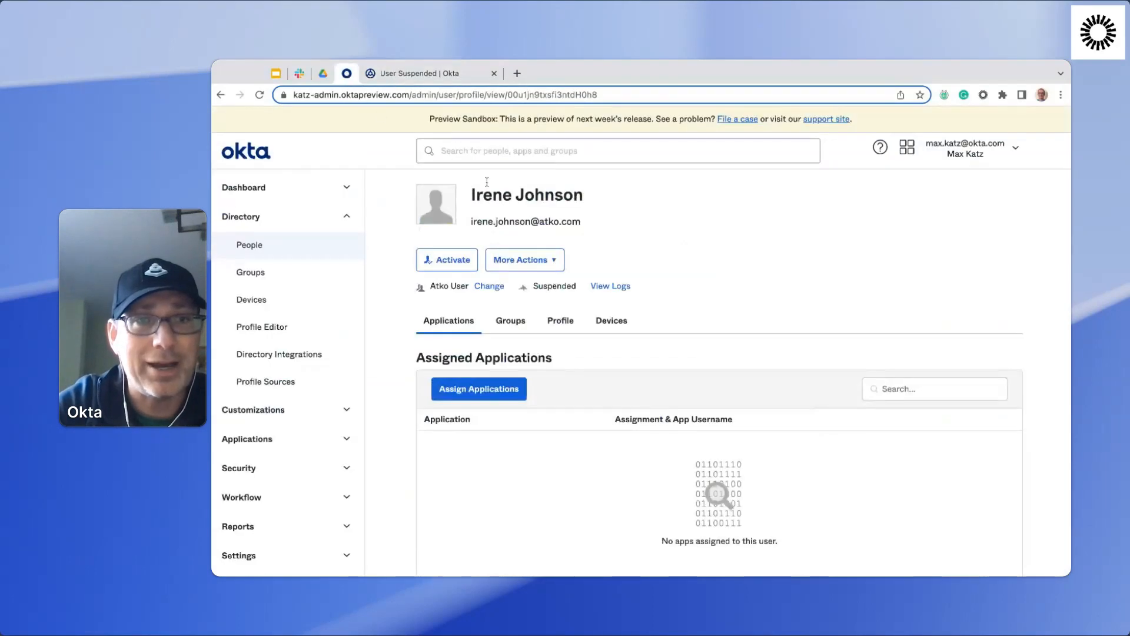
left_click(260, 251)
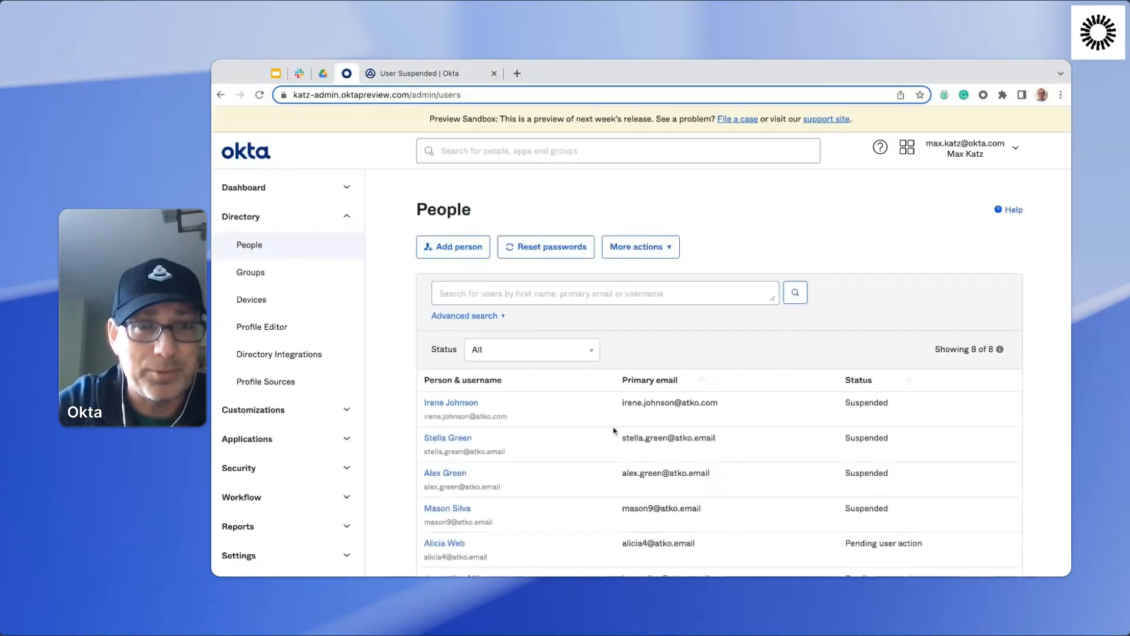
left_click(462, 439)
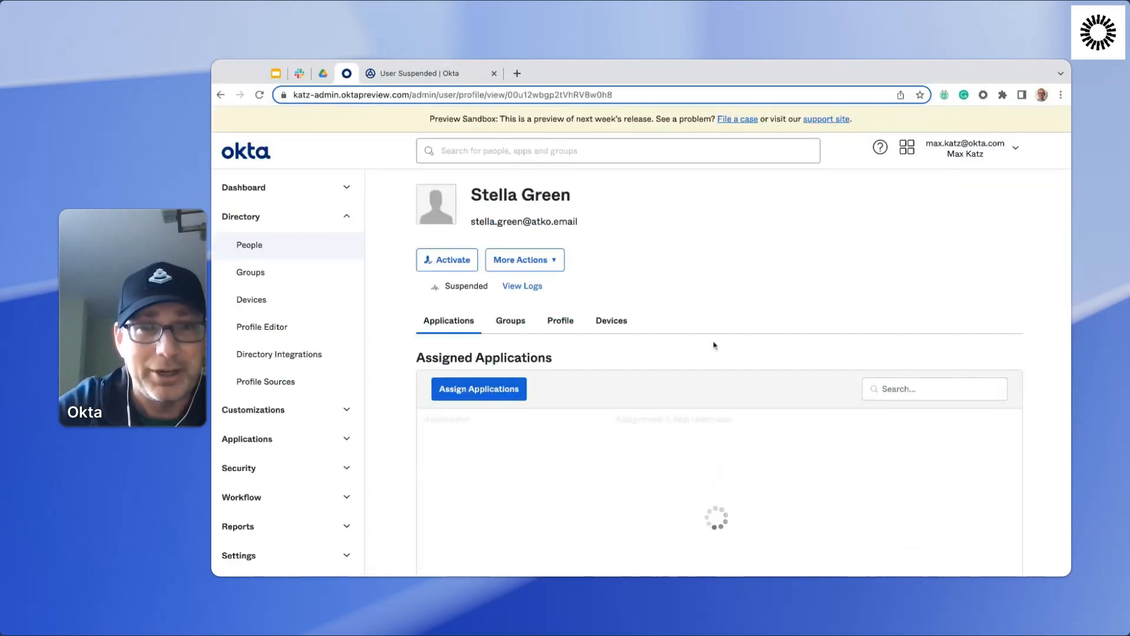
left_click(463, 263)
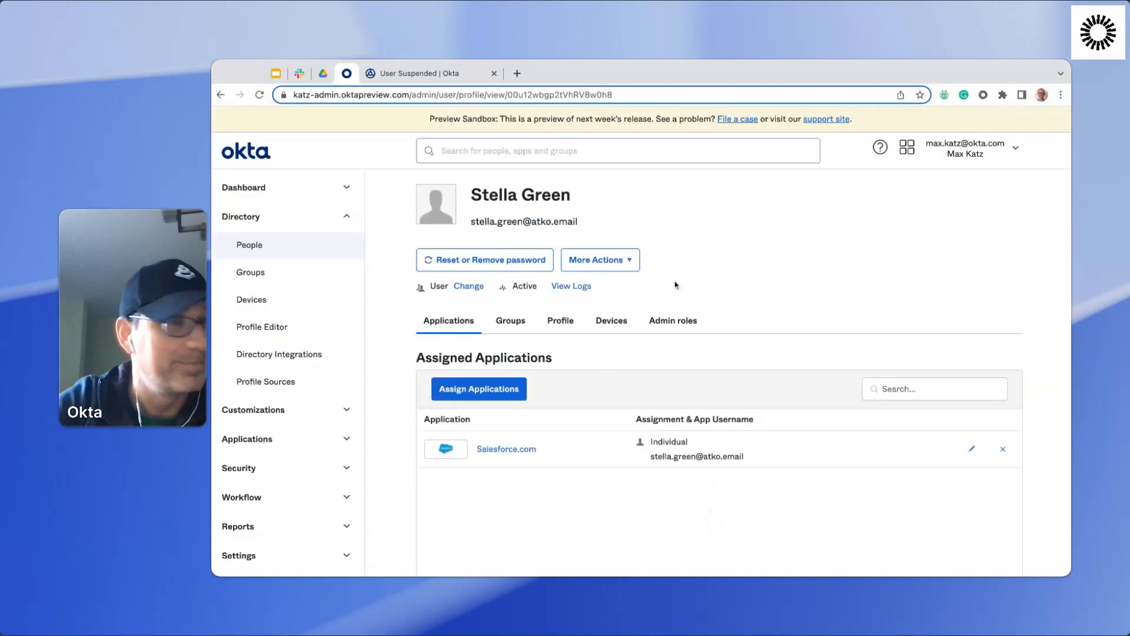
left_click(625, 260)
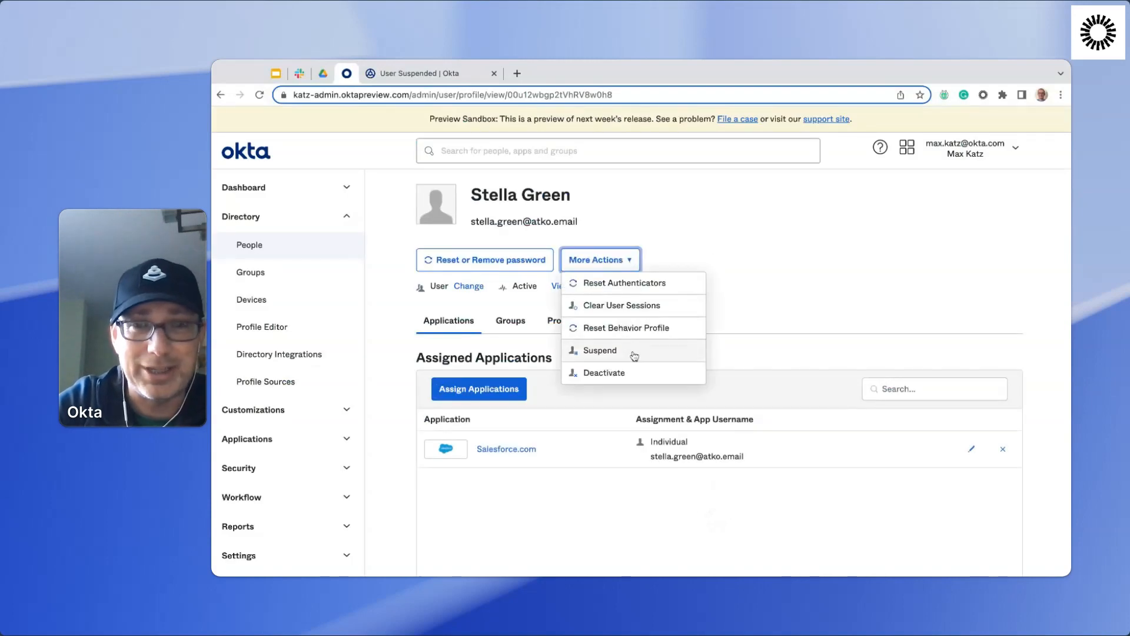
left_click(634, 355)
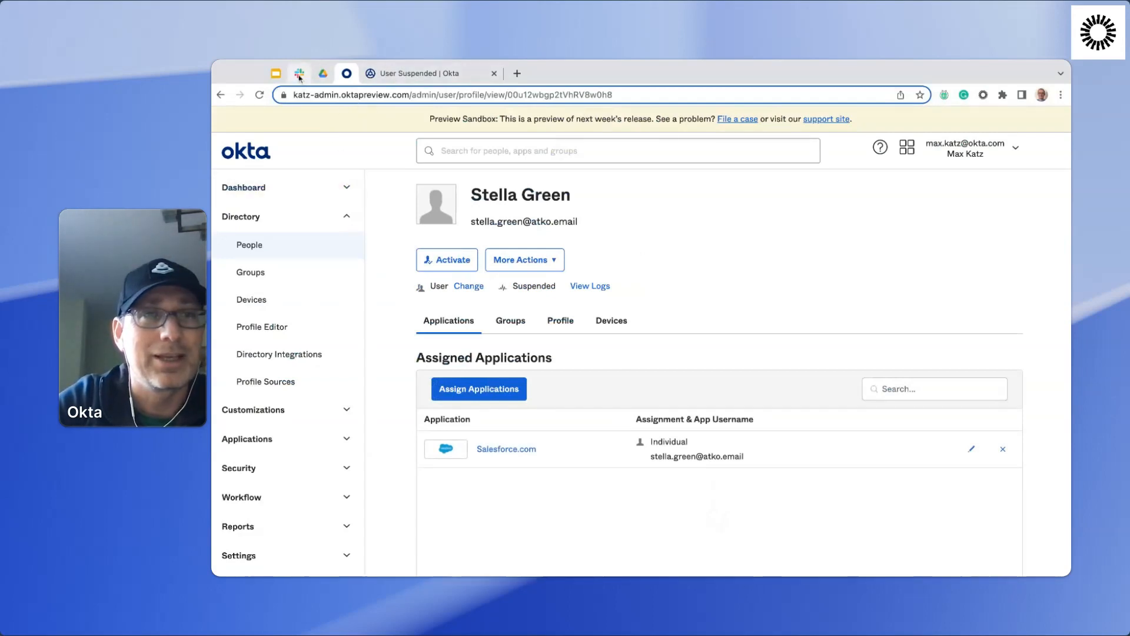
Check the workflows-test channel in Slack and the User Suspended flow's latest execution data in the Workflows history, and return to the flow editor.
left_click(300, 74)
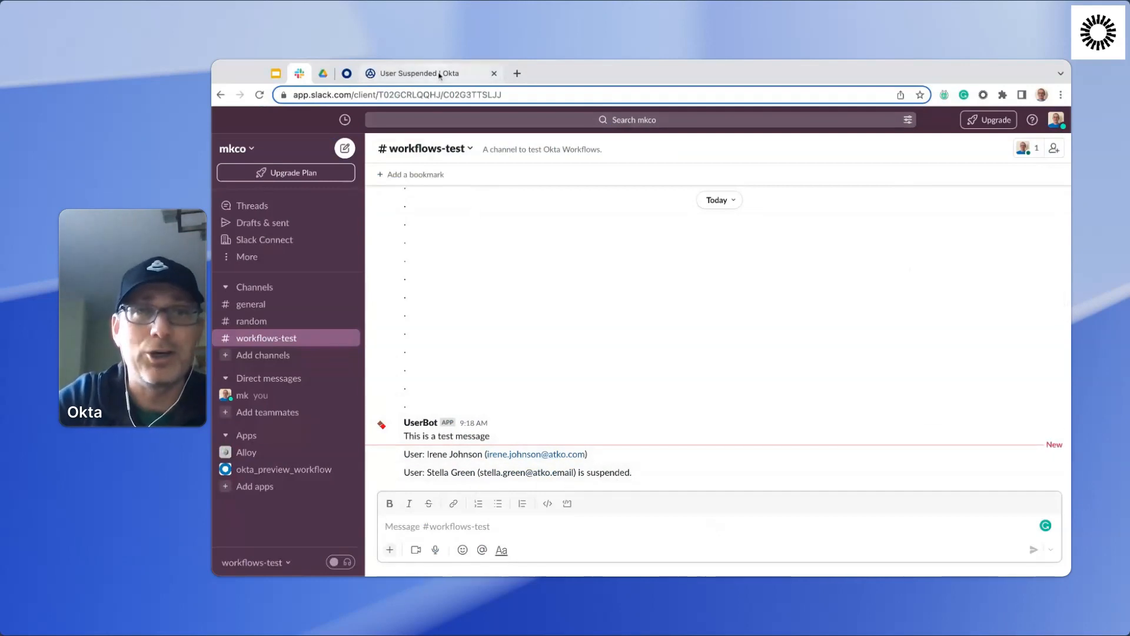
left_click(406, 73)
left_click(280, 157)
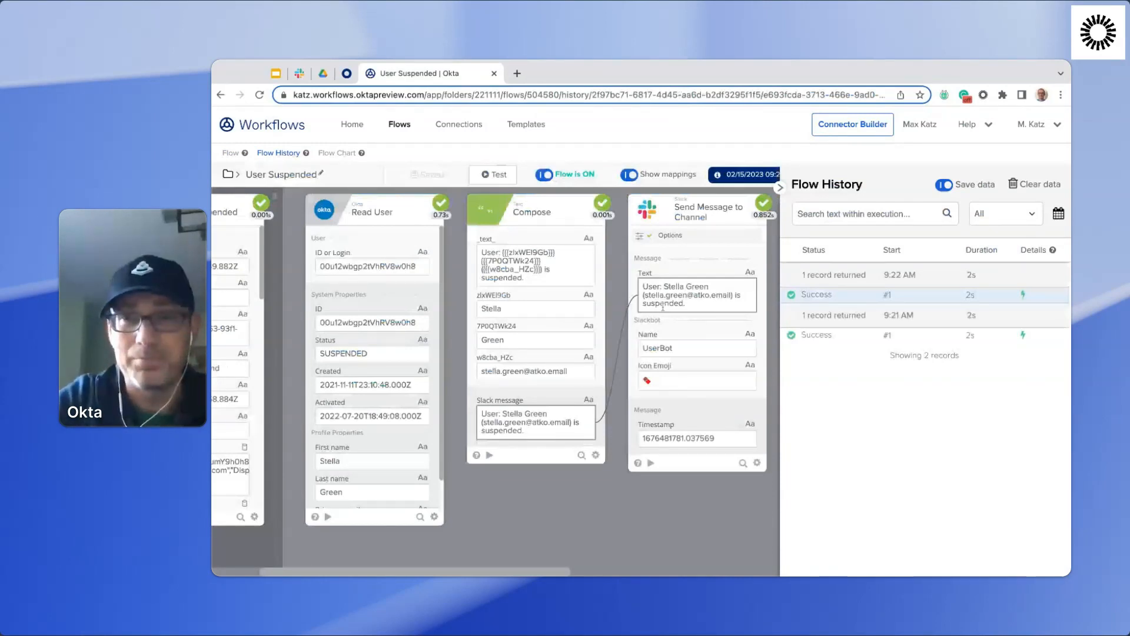
scroll(632, 355, "left", 3)
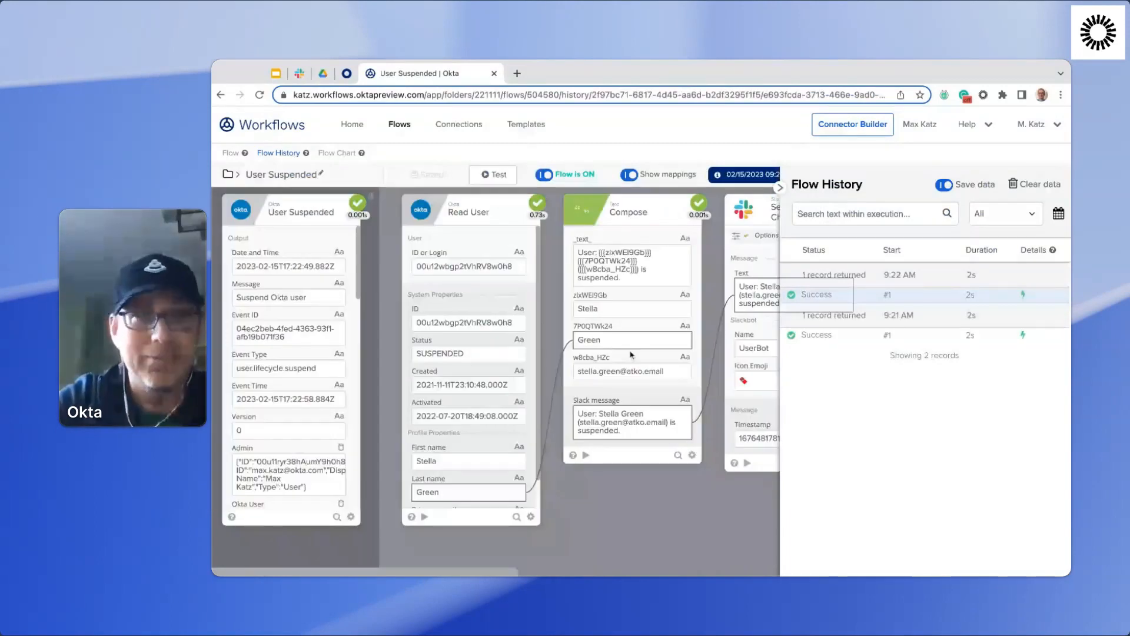
left_click(230, 153)
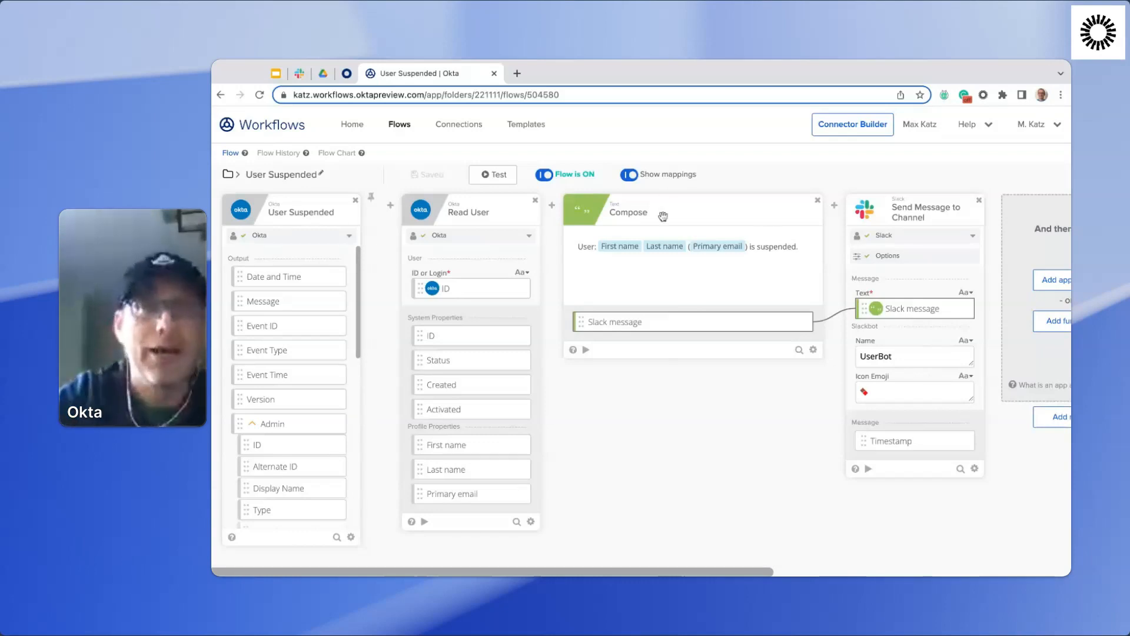
Create a new flow in the Online Meetup - Hands-On 2/15 folder and name it Flow Backup.
left_click(399, 126)
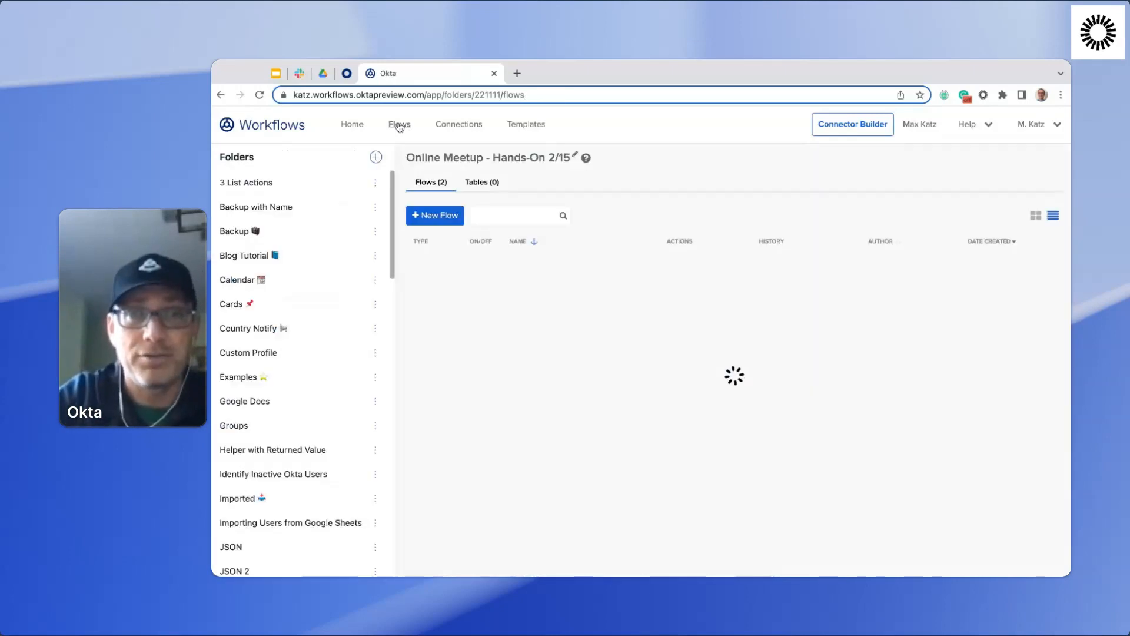
left_click(443, 221)
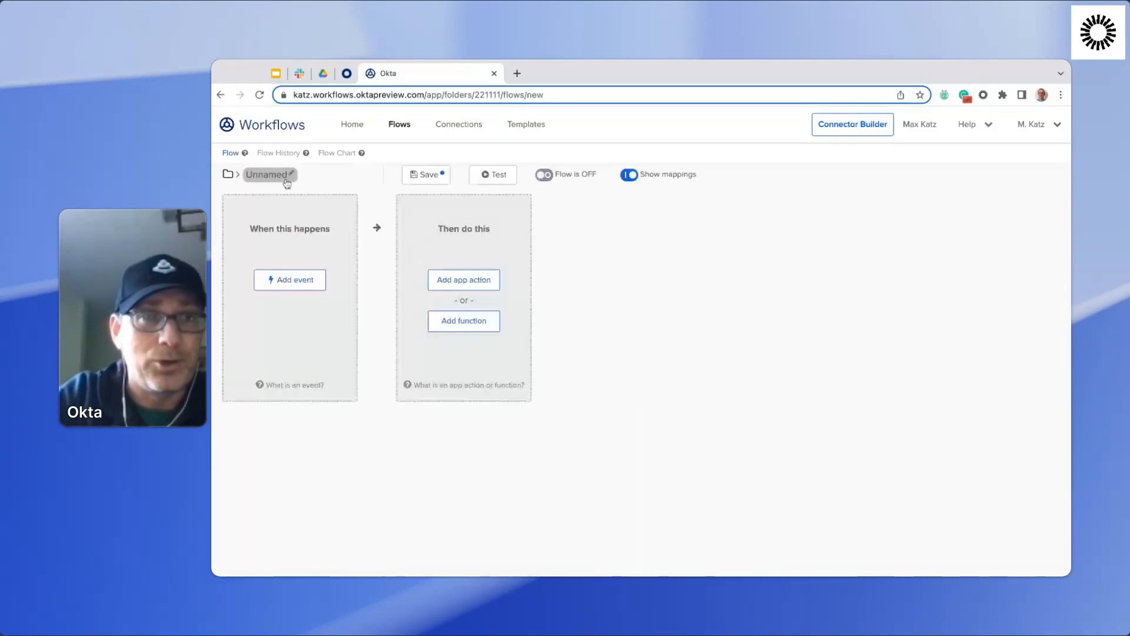
left_click(273, 175)
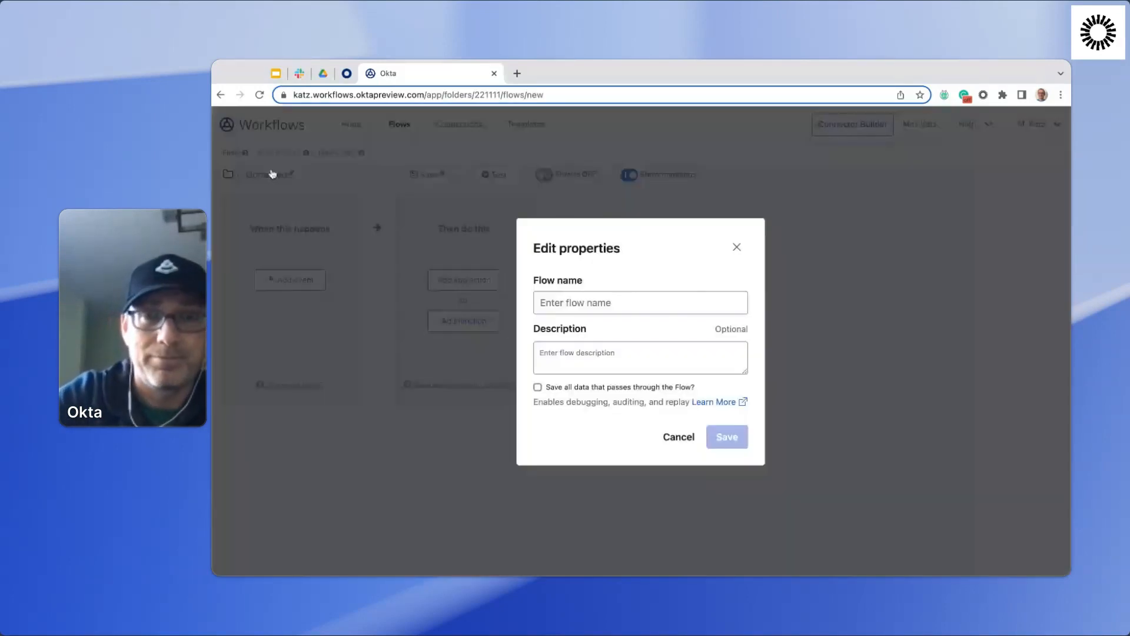
left_click(542, 301)
type("Flow Backup")
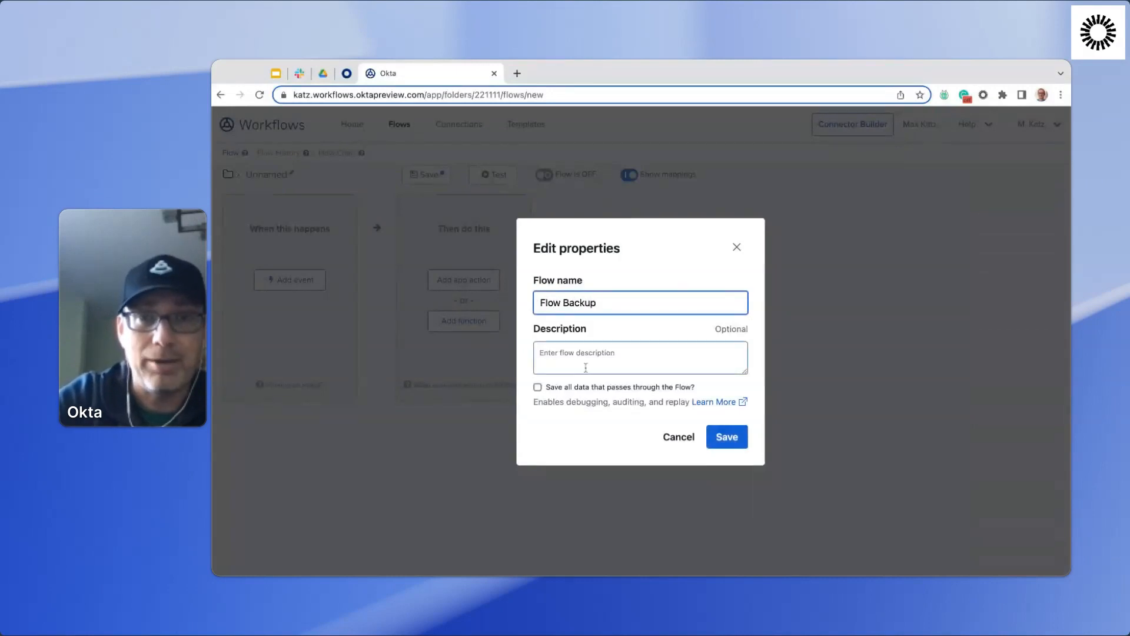
Enter the description "This flow creates a flow back up and saves it to Google Drive", enable saving all flow data, and save the properties.
left_click(608, 357)
type("This flow g")
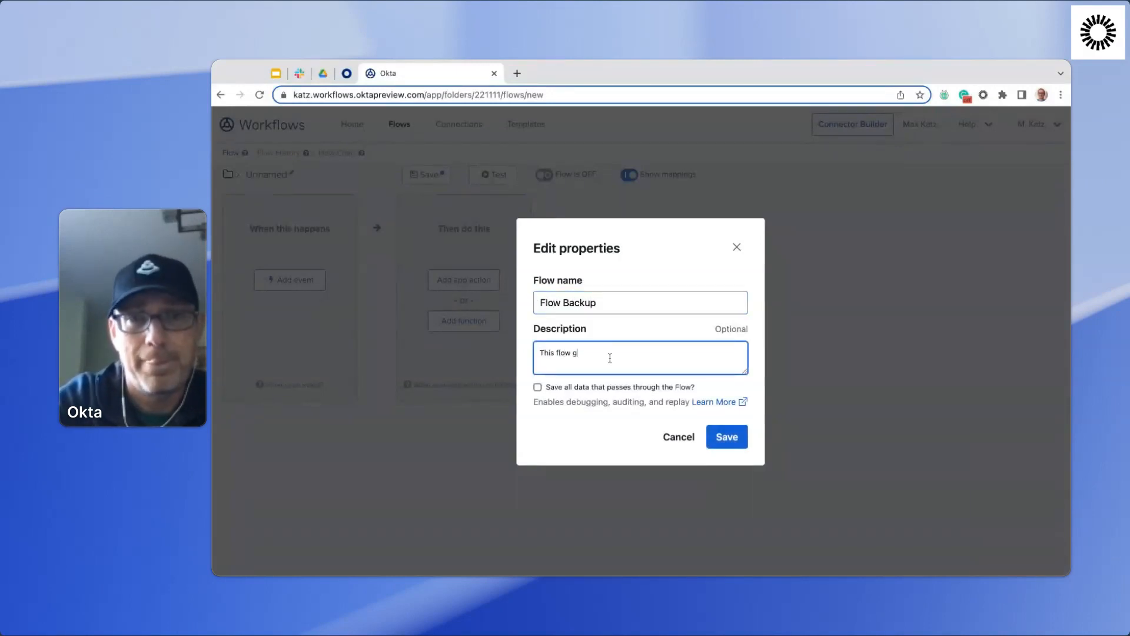
key("BackSpace")
type("creates a flow back")
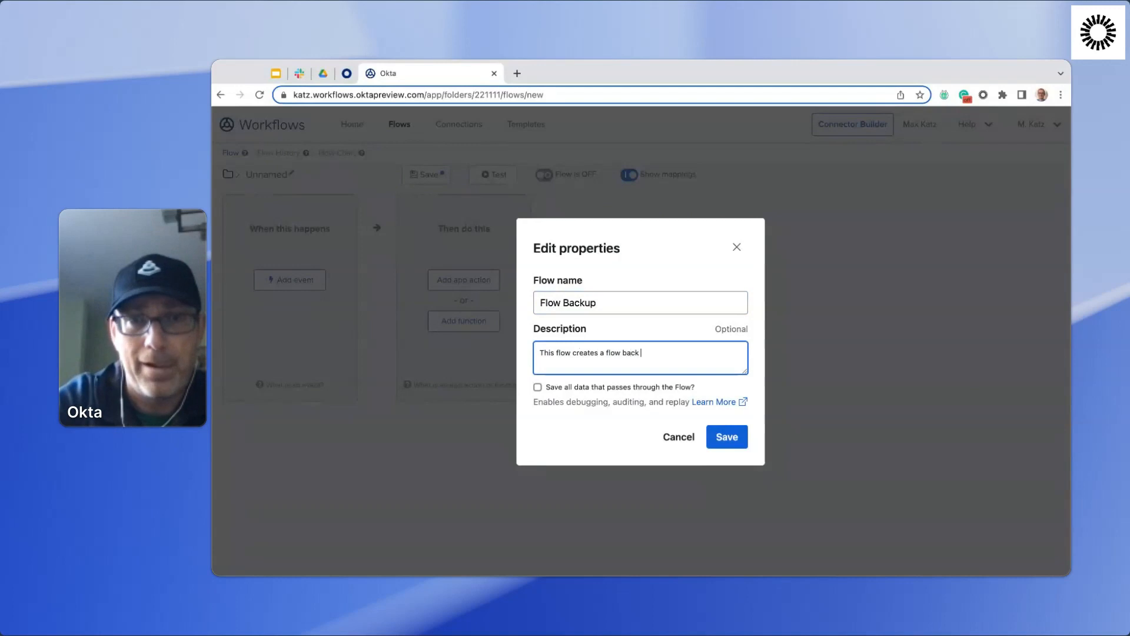
type(" up and saves")
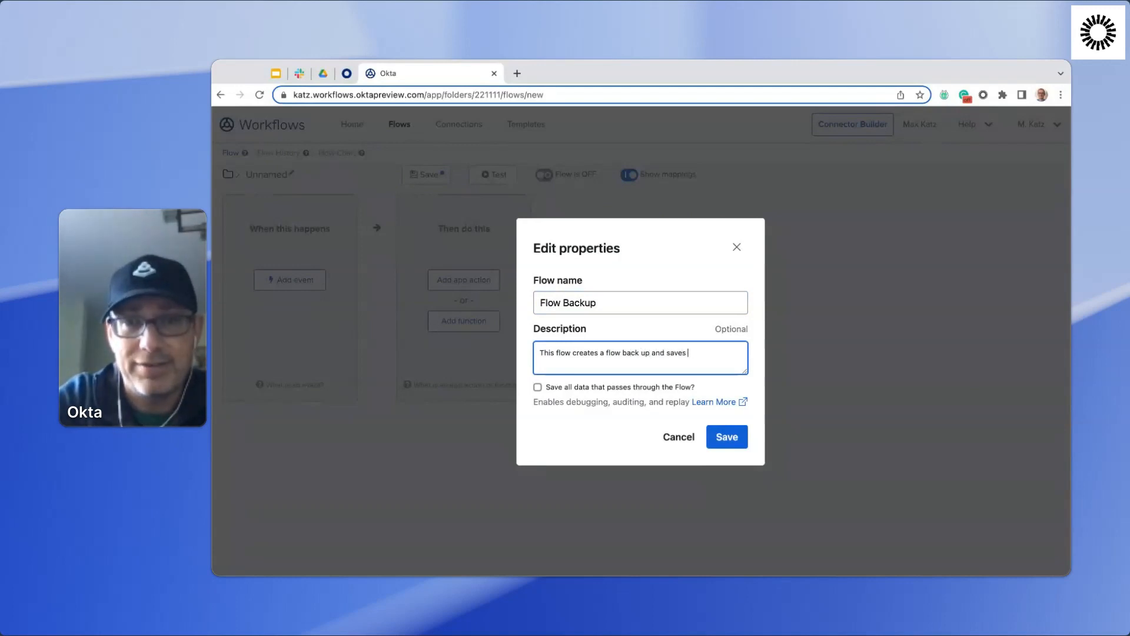
type(" it to Google Drive")
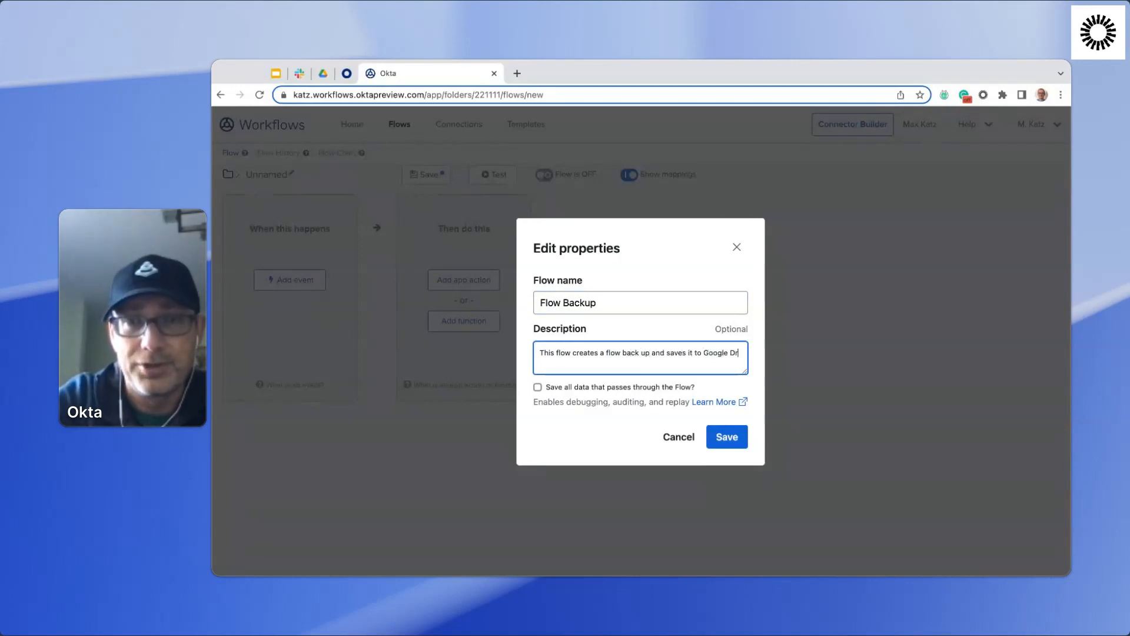
left_click(538, 387)
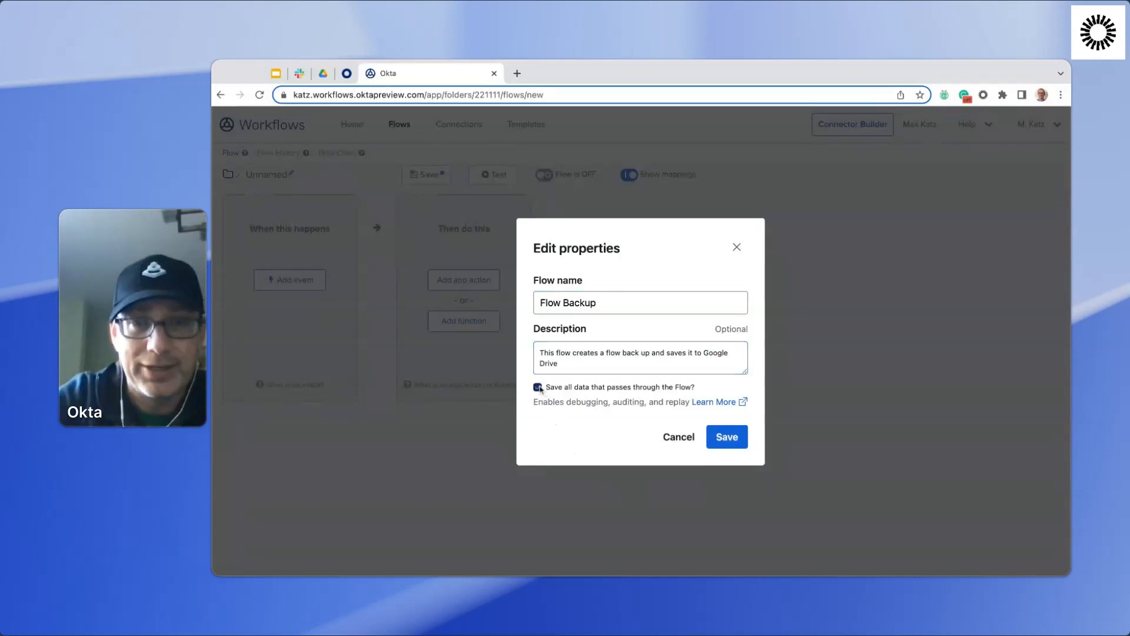
left_click(721, 438)
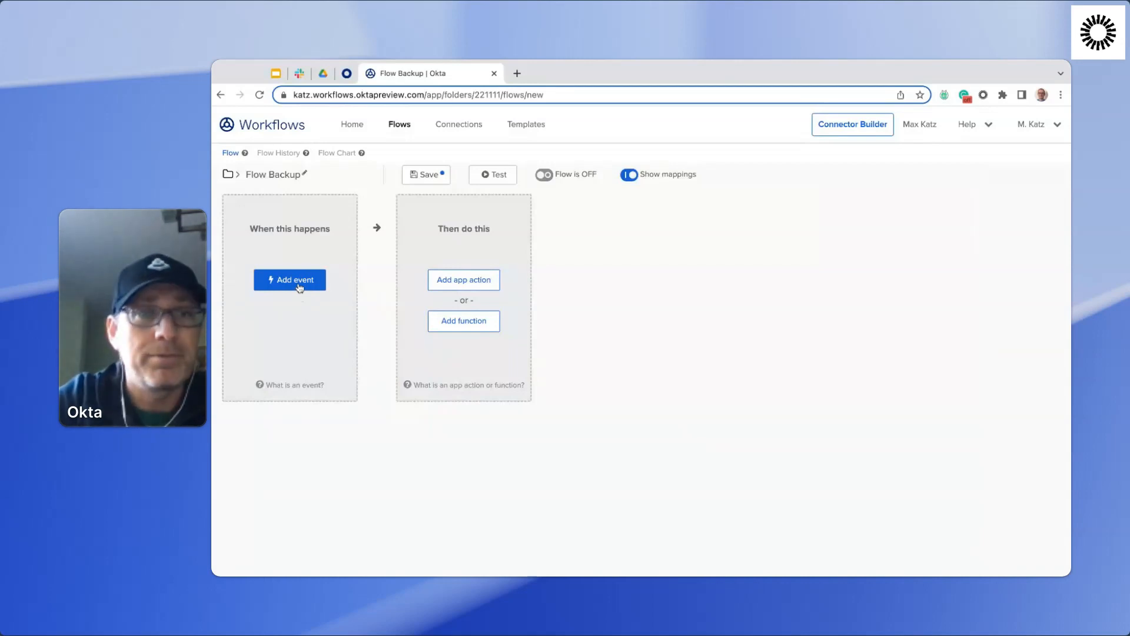
Add a Schedule event as the flow's trigger and set it to run every 5 minutes.
left_click(305, 284)
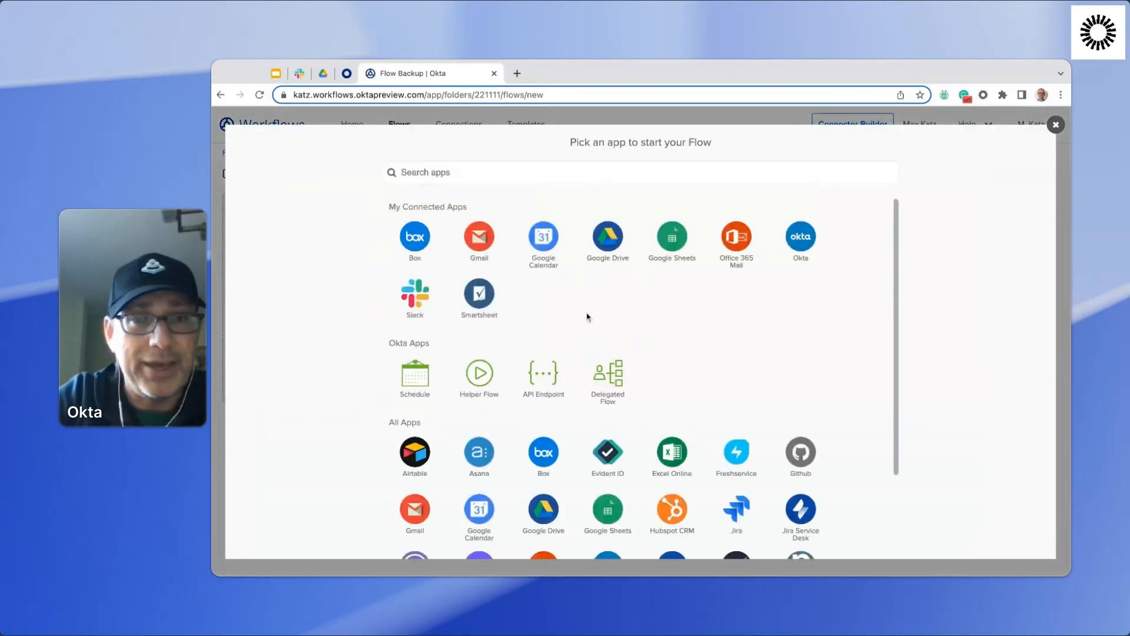
left_click(416, 386)
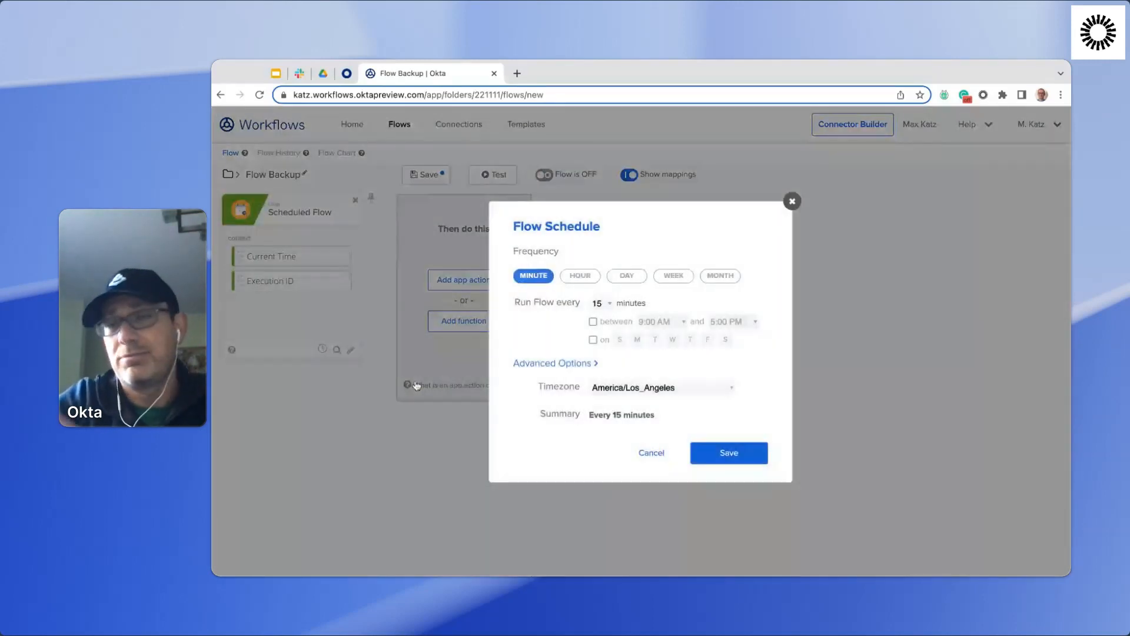
left_click(592, 363)
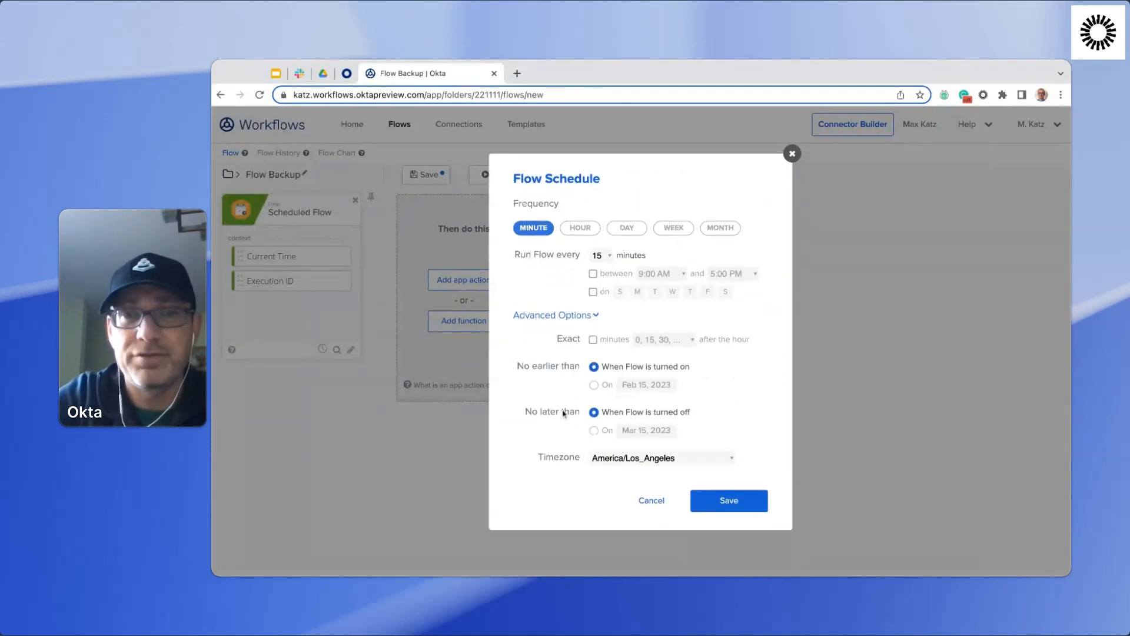
left_click(588, 318)
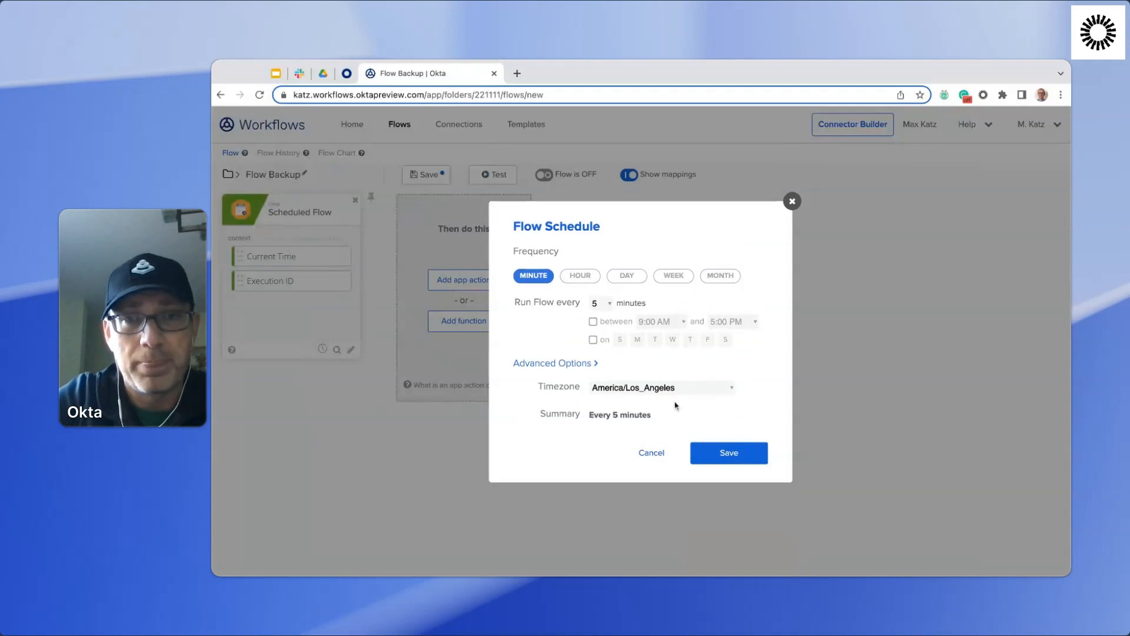
left_click(736, 457)
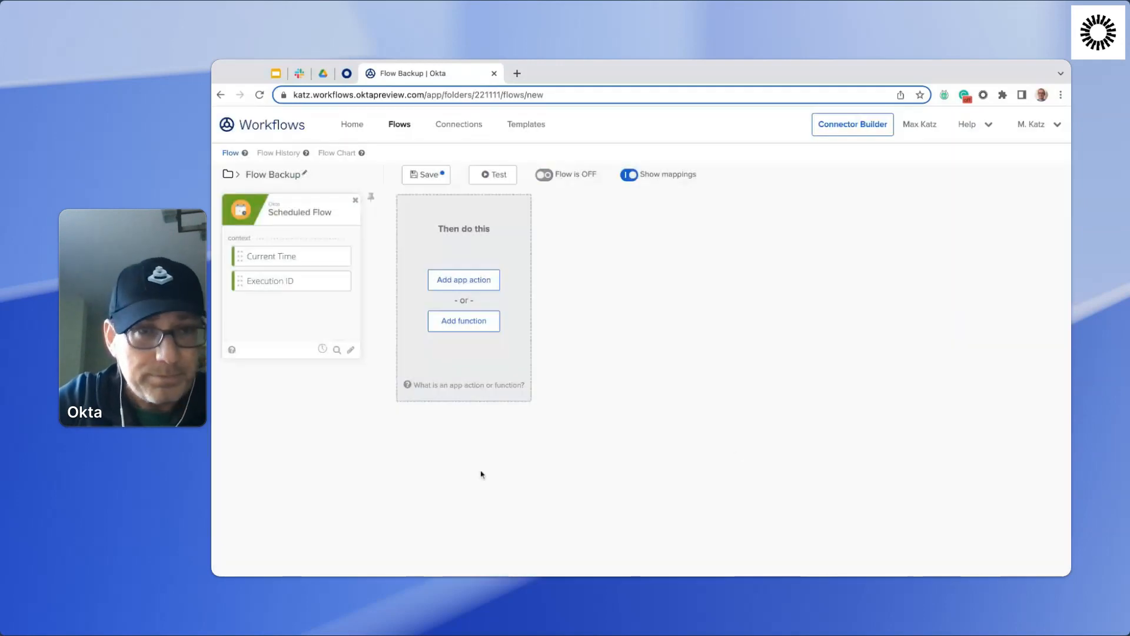
Add the Export Flow function from the Flows category after the Scheduled Flow card.
left_click(466, 331)
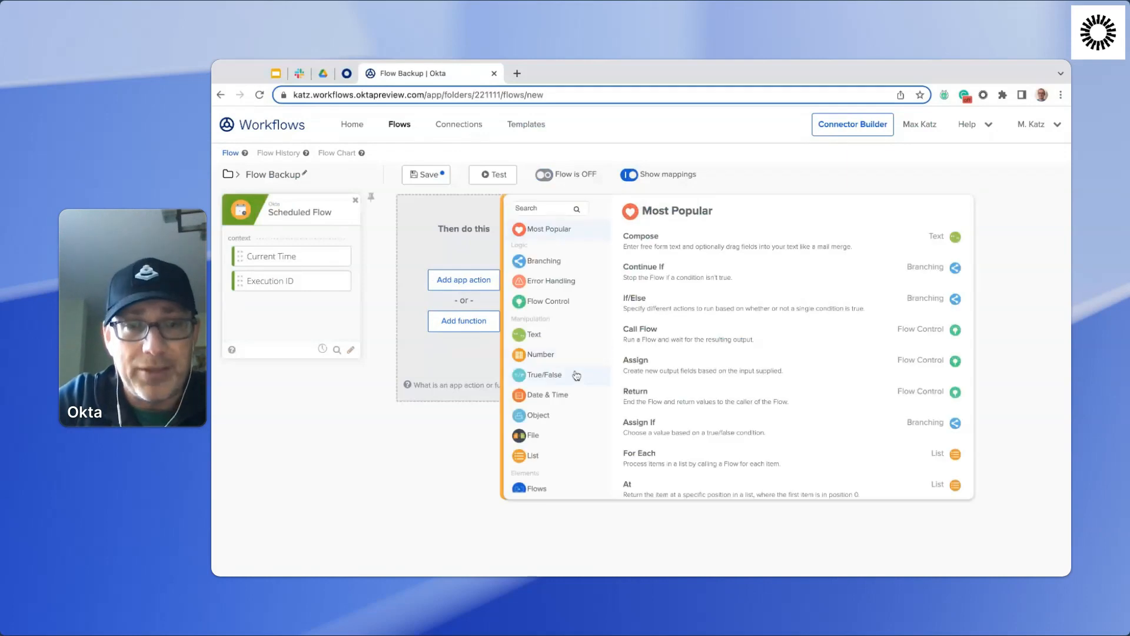
scroll(574, 376, "down", 3)
left_click(536, 412)
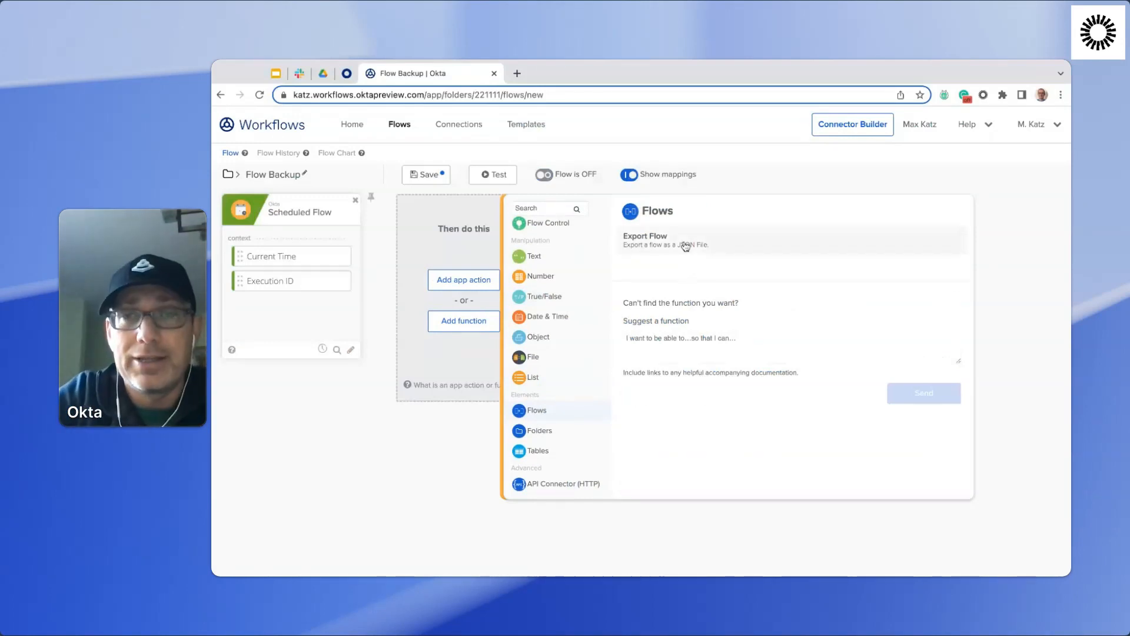
left_click(660, 238)
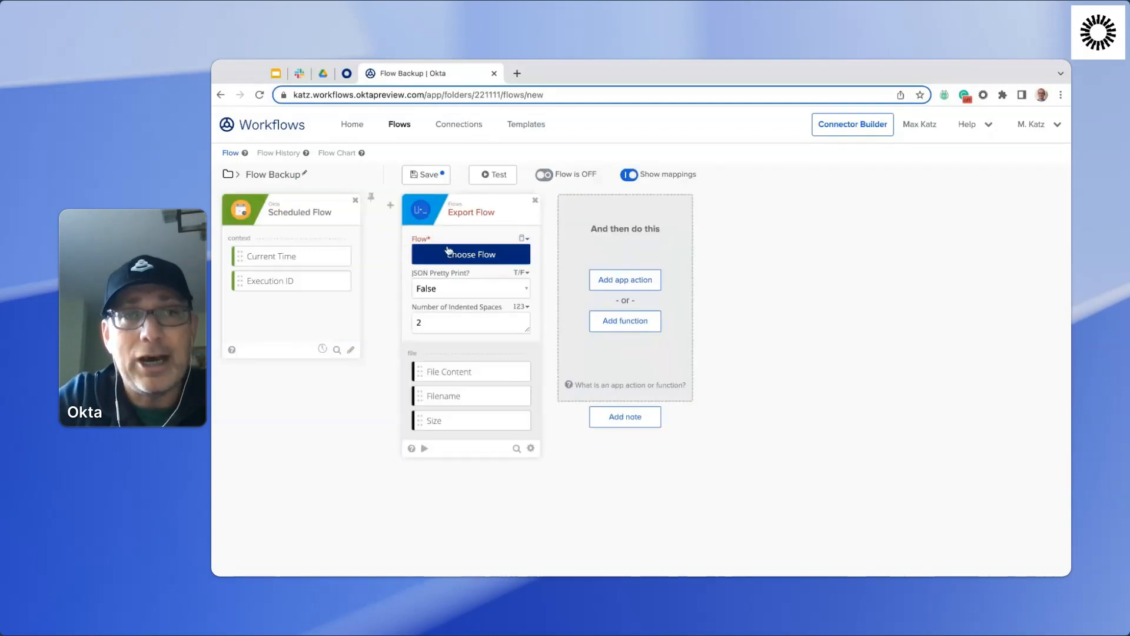
Set the Export Flow card to export the User Suspended flow from the Online Meetup - Hands-On folder.
left_click(465, 259)
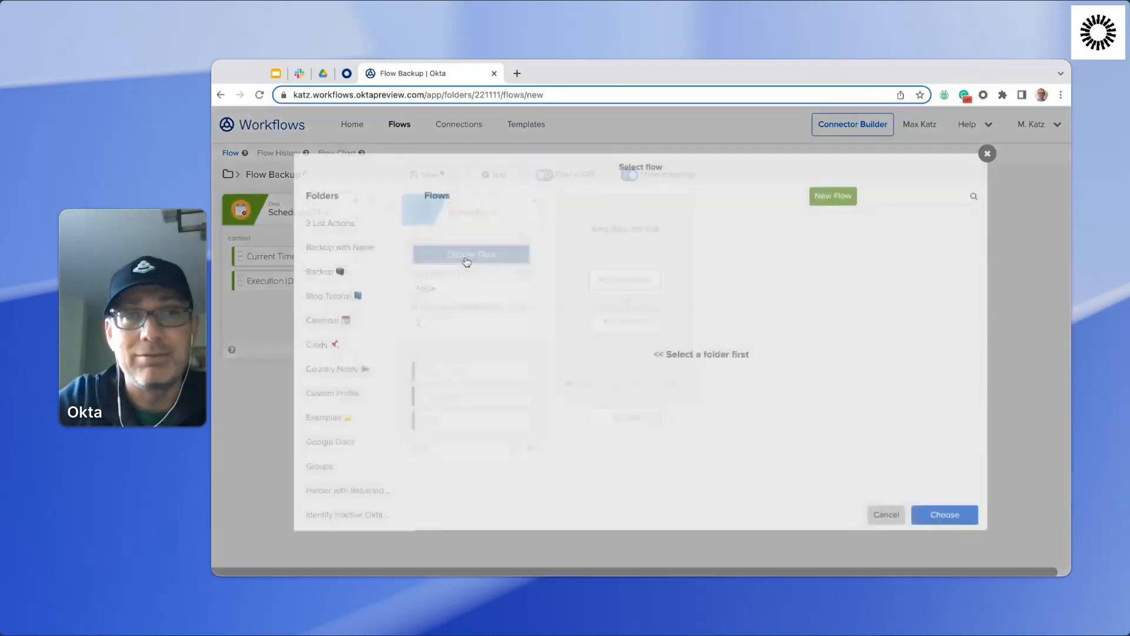
scroll(359, 365, "down", 10)
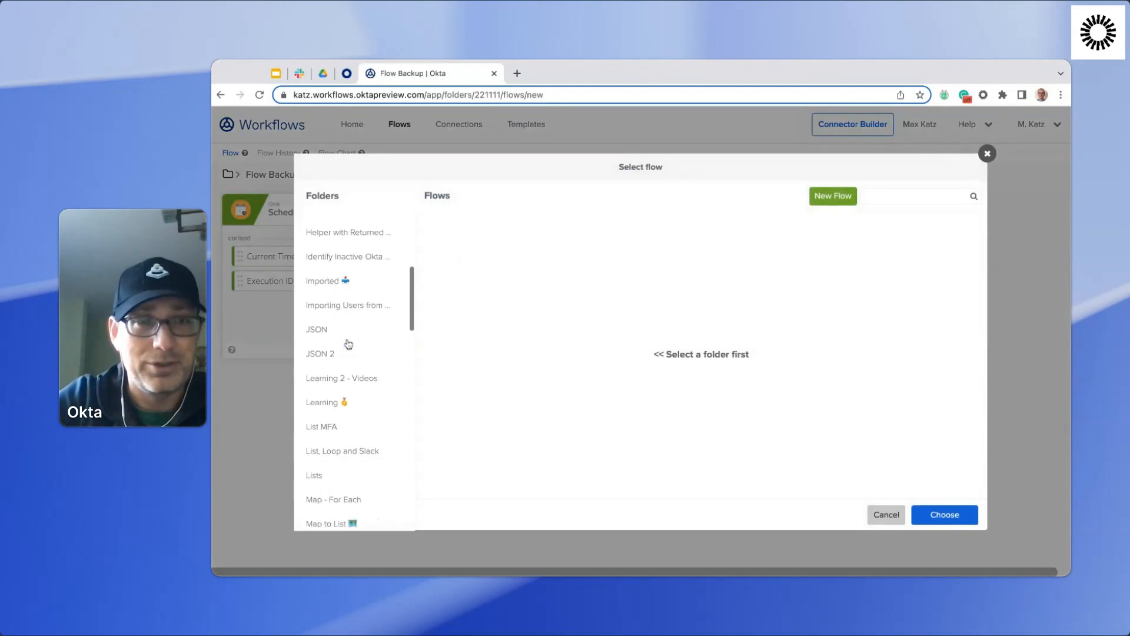
scroll(349, 344, "down", 5)
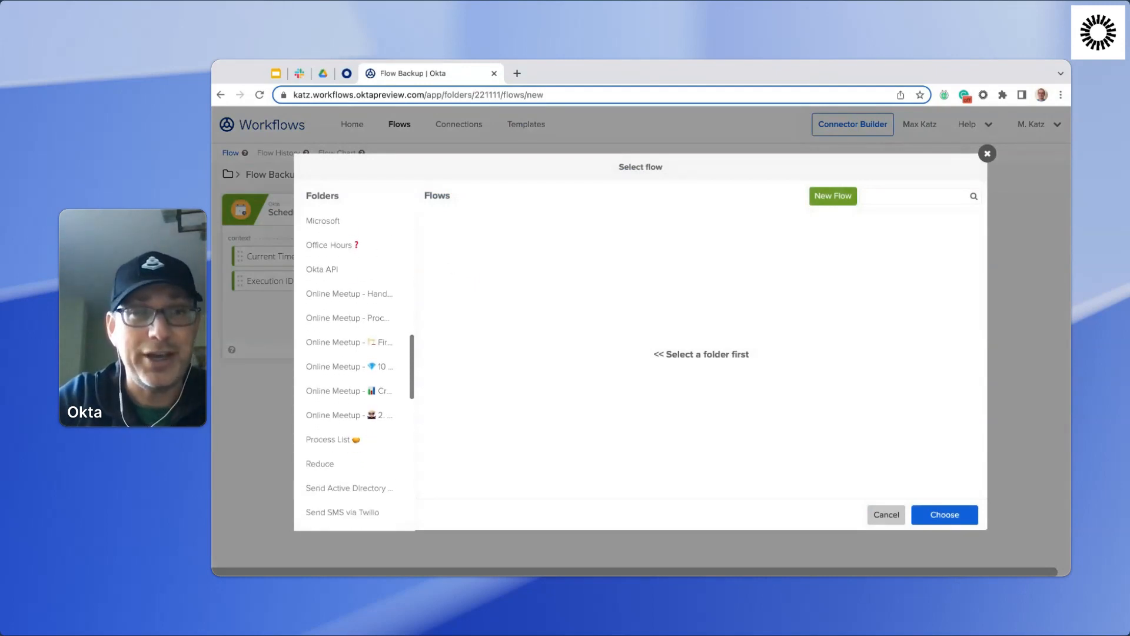
double_click(346, 343)
left_click(350, 300)
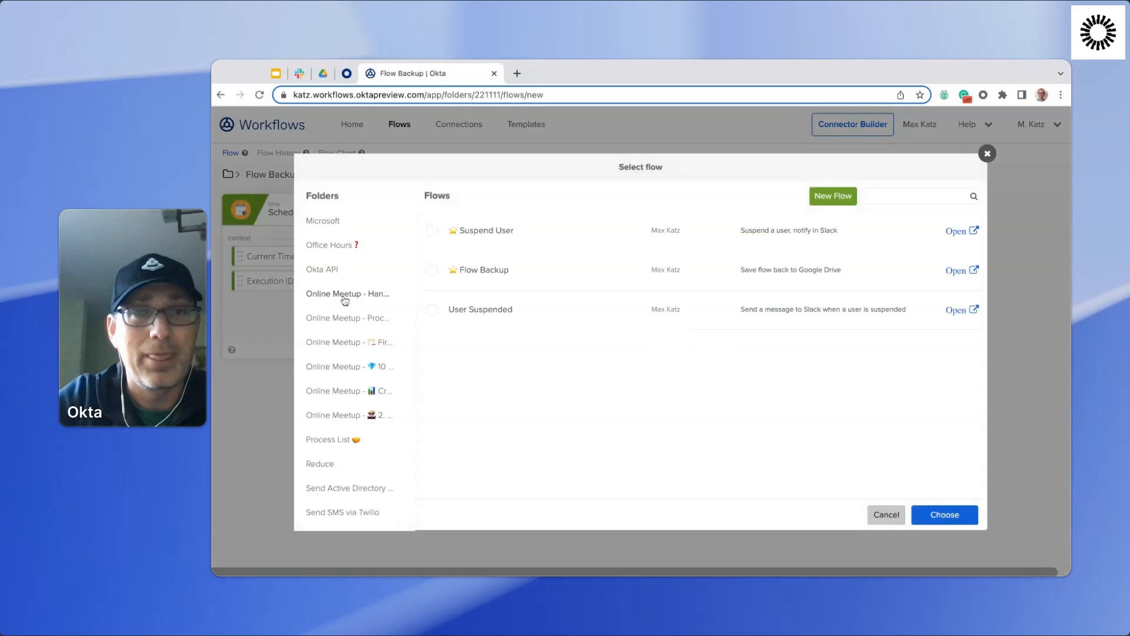
left_click(485, 316)
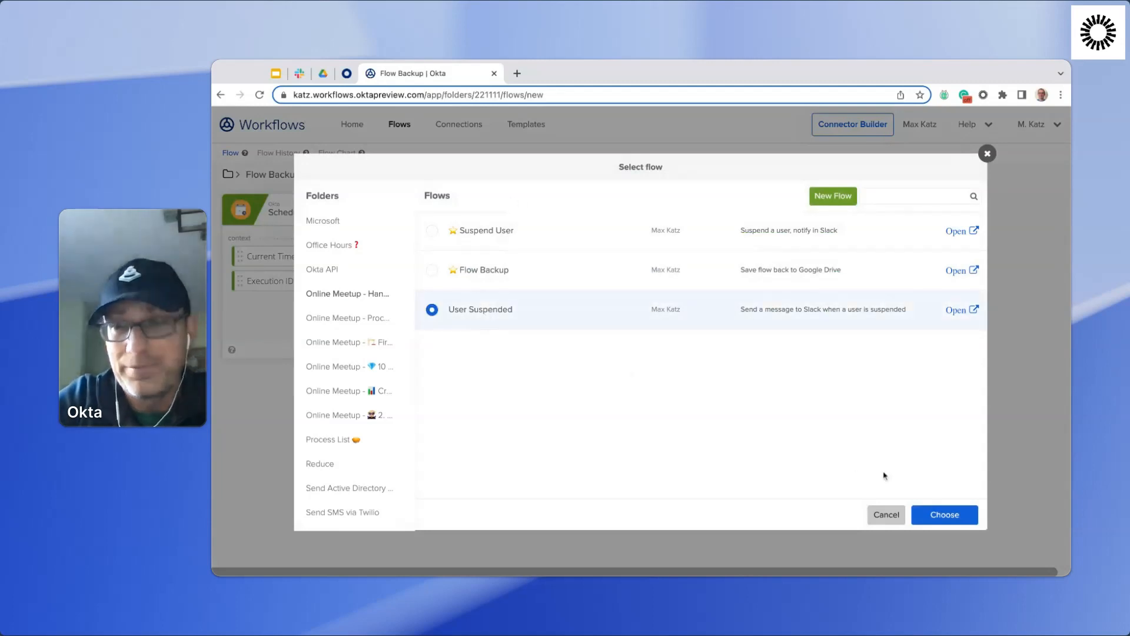
left_click(945, 517)
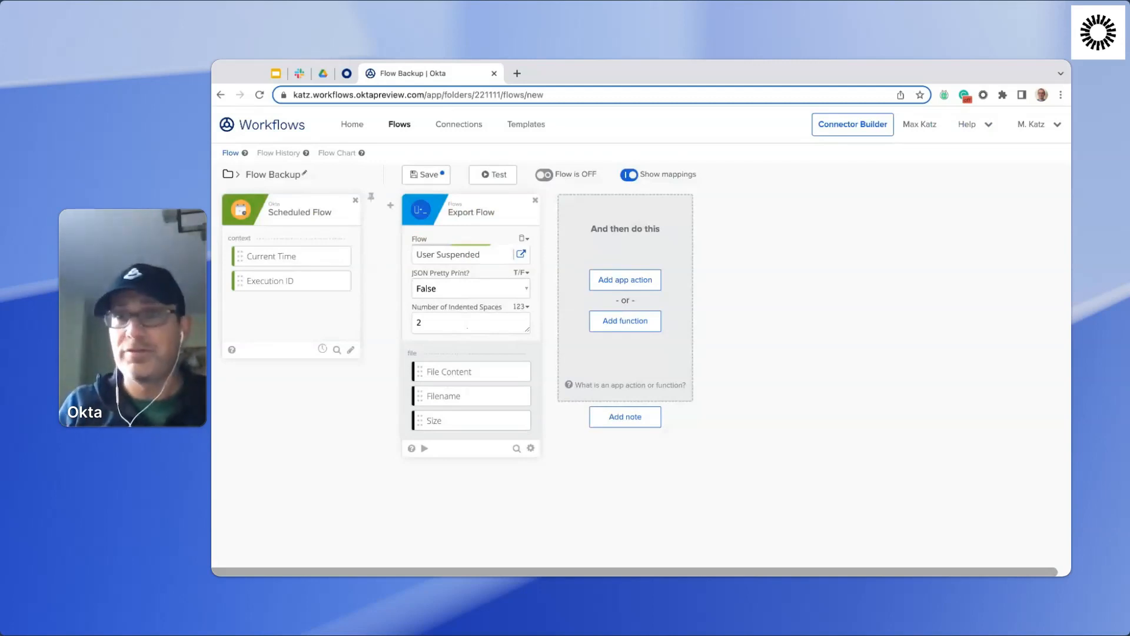
Add the Now function from the Date & Time category after the Export Flow card.
left_click(626, 323)
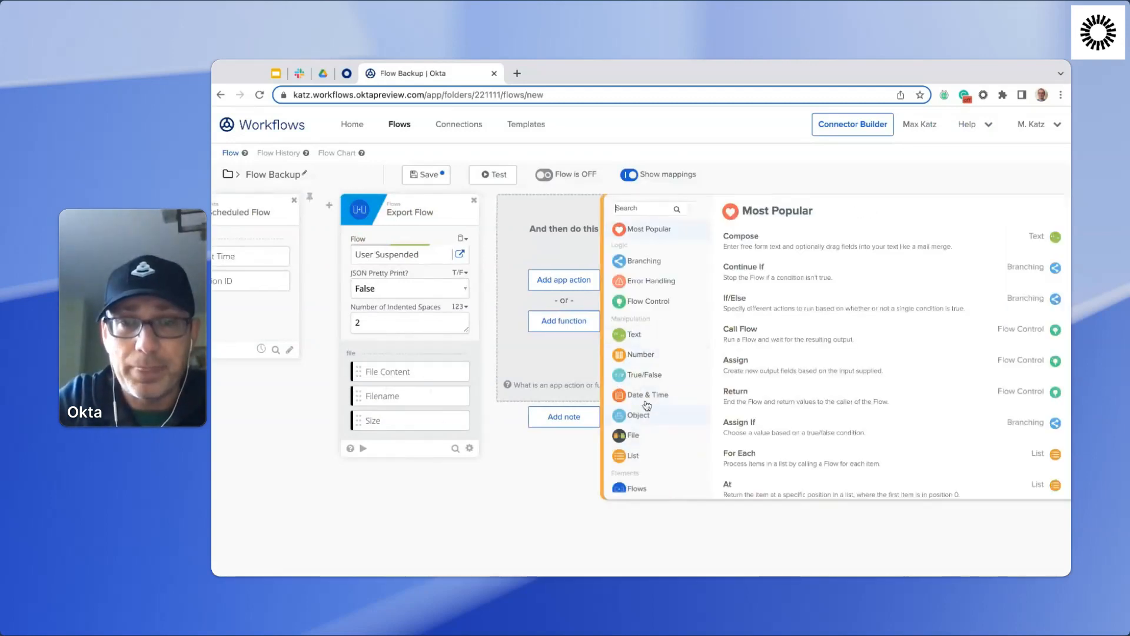
left_click(649, 395)
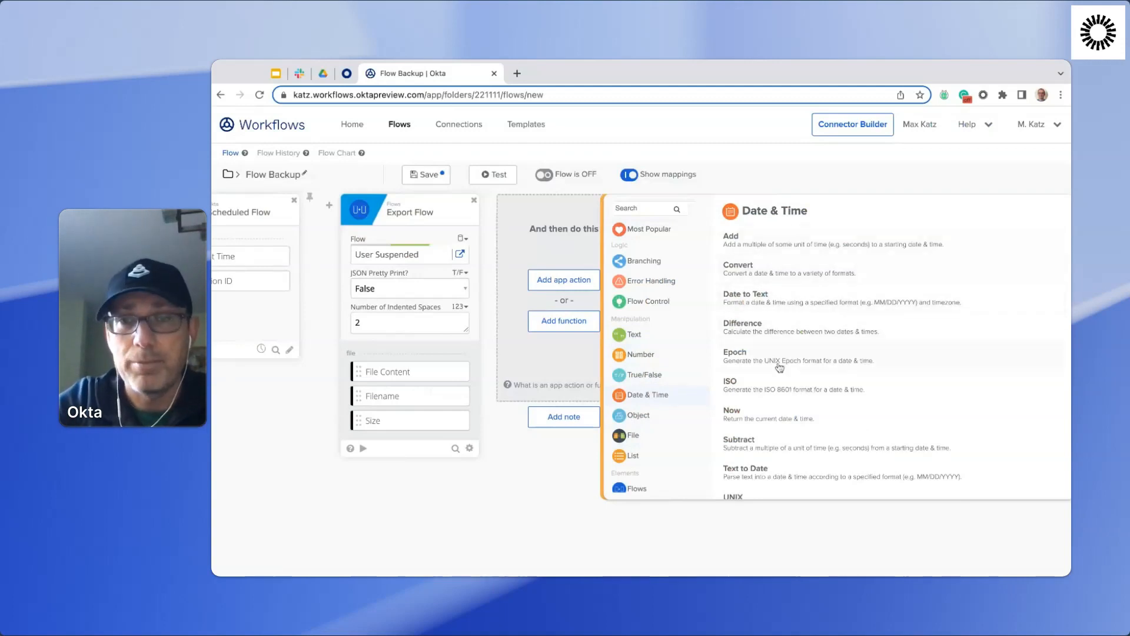
left_click(765, 415)
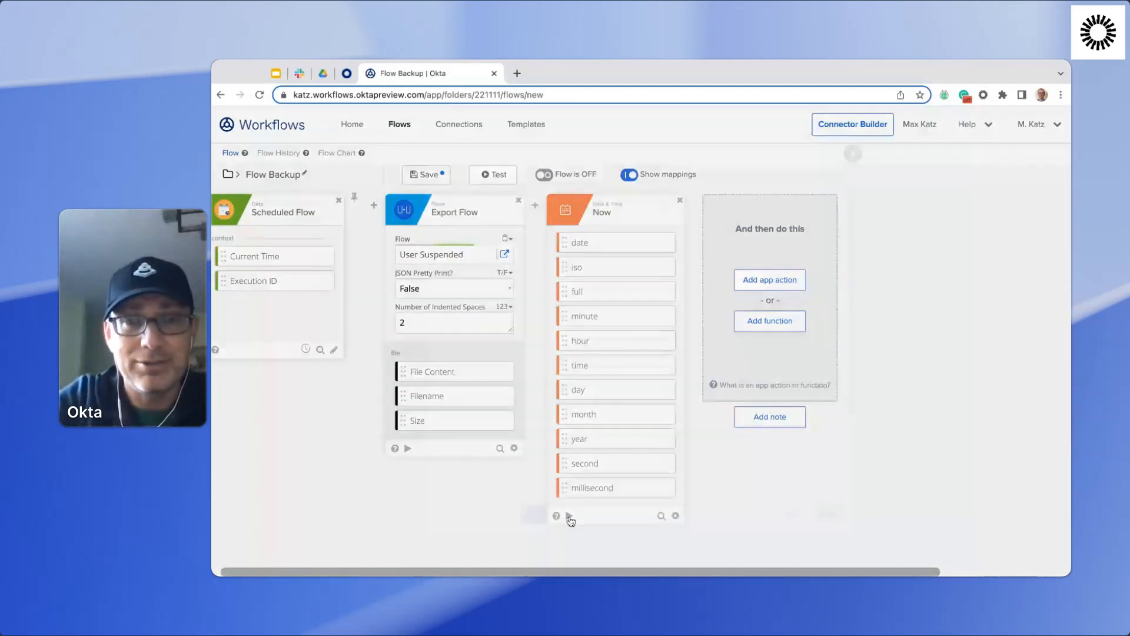
Test the Now card on its own and review the date and time outputs it produces.
left_click(568, 517)
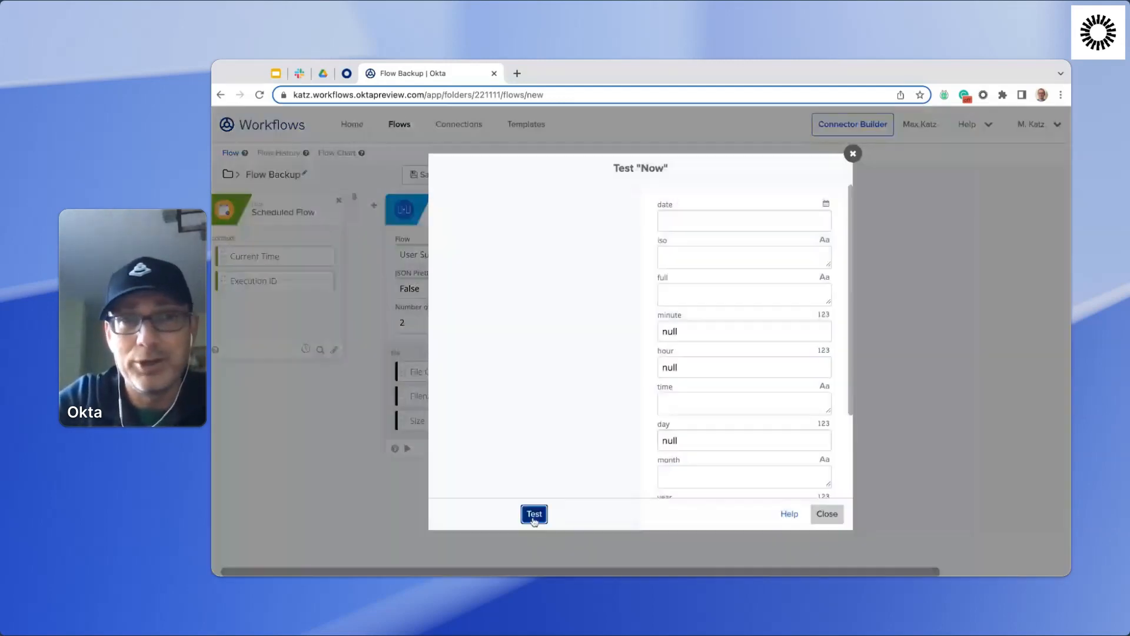
left_click(534, 520)
scroll(762, 270, "down", 3)
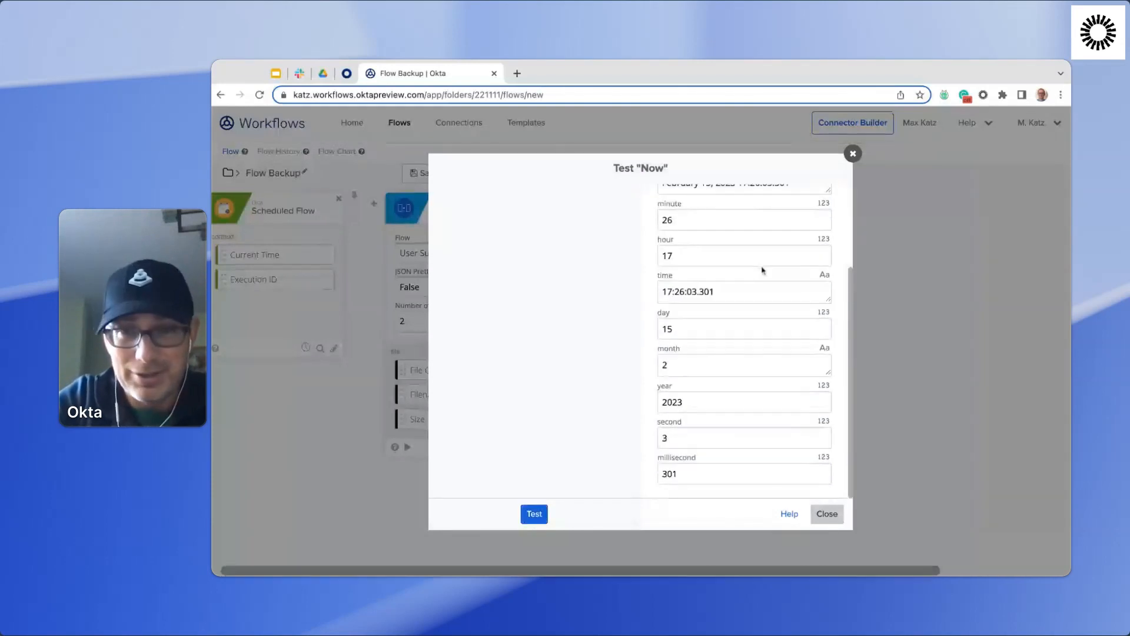
scroll(684, 323, "up", 4)
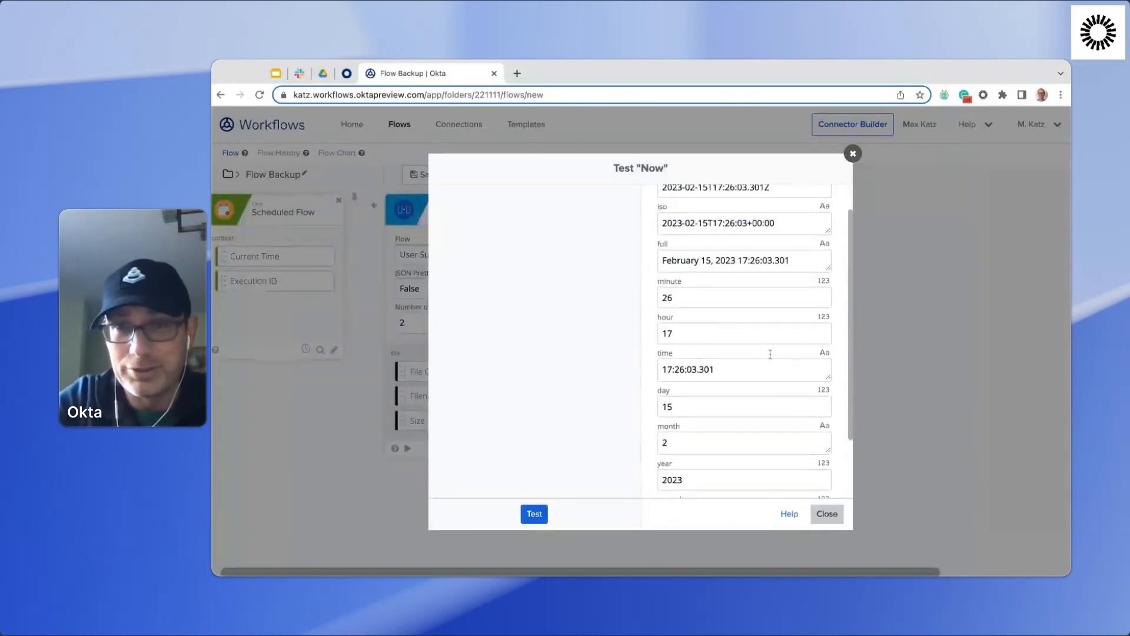
left_click(827, 514)
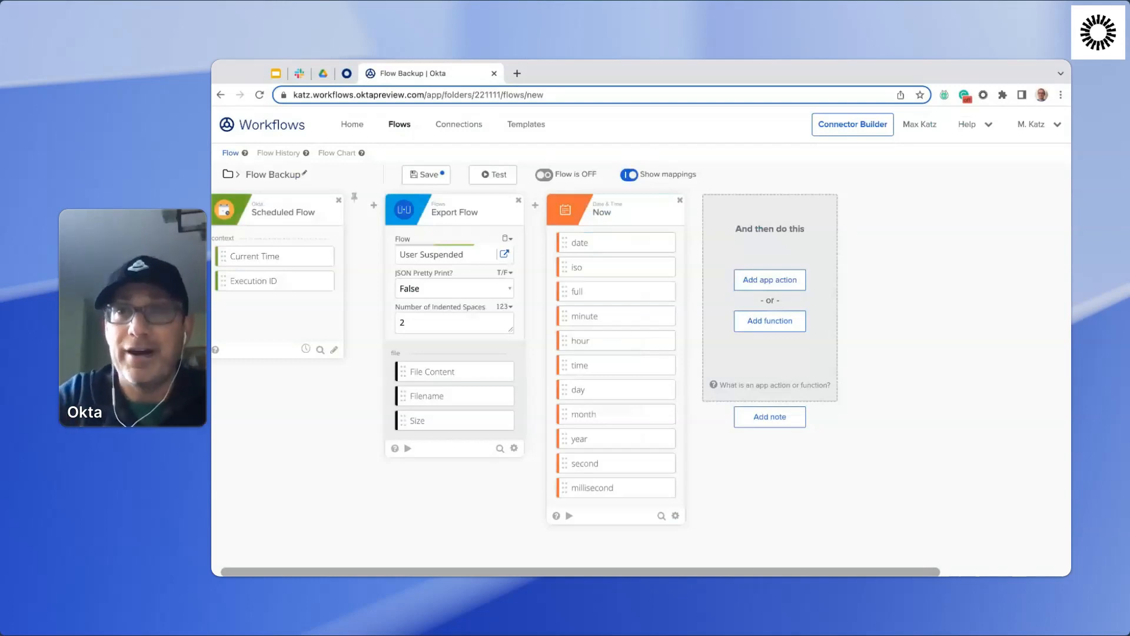
Search the functions for "conc" and add the Concatenate text function after the Now card.
left_click(778, 322)
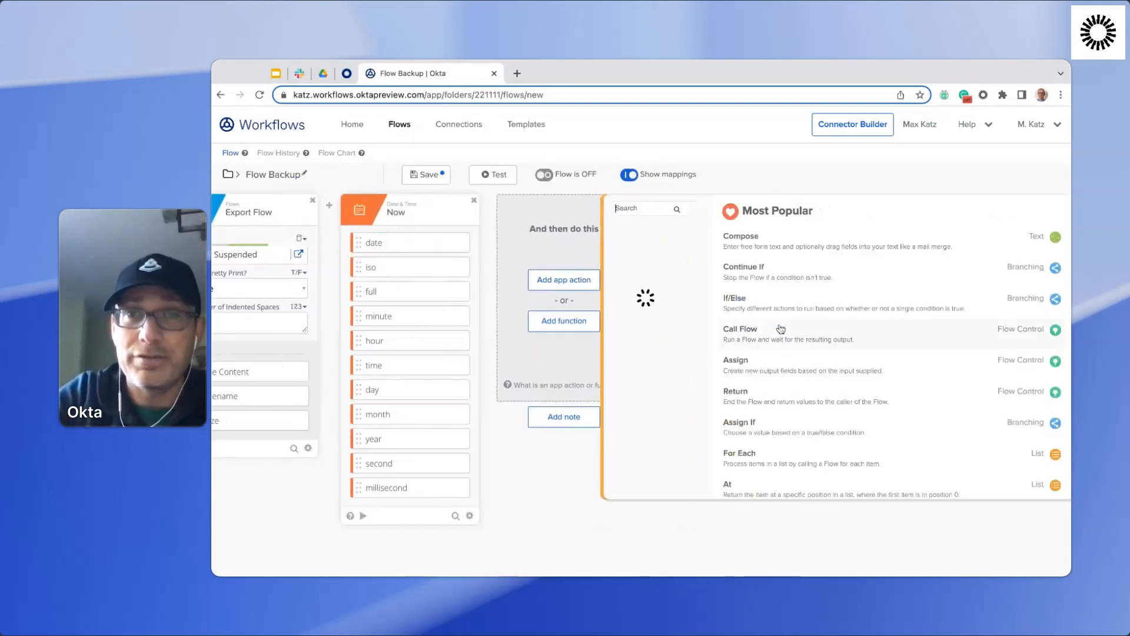
type("con")
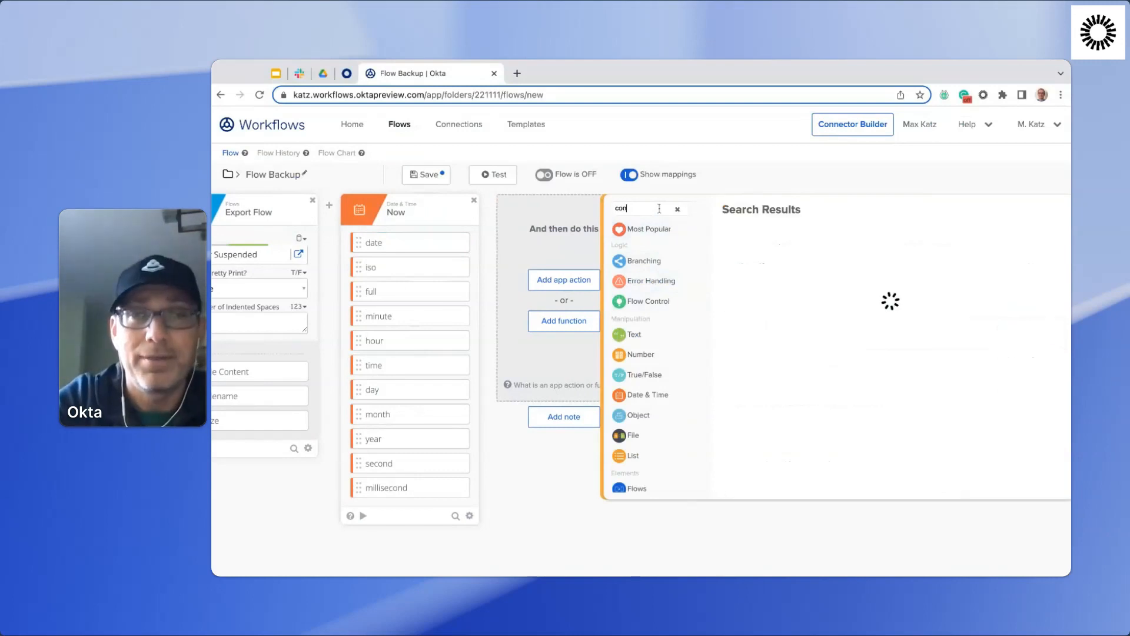
type("c")
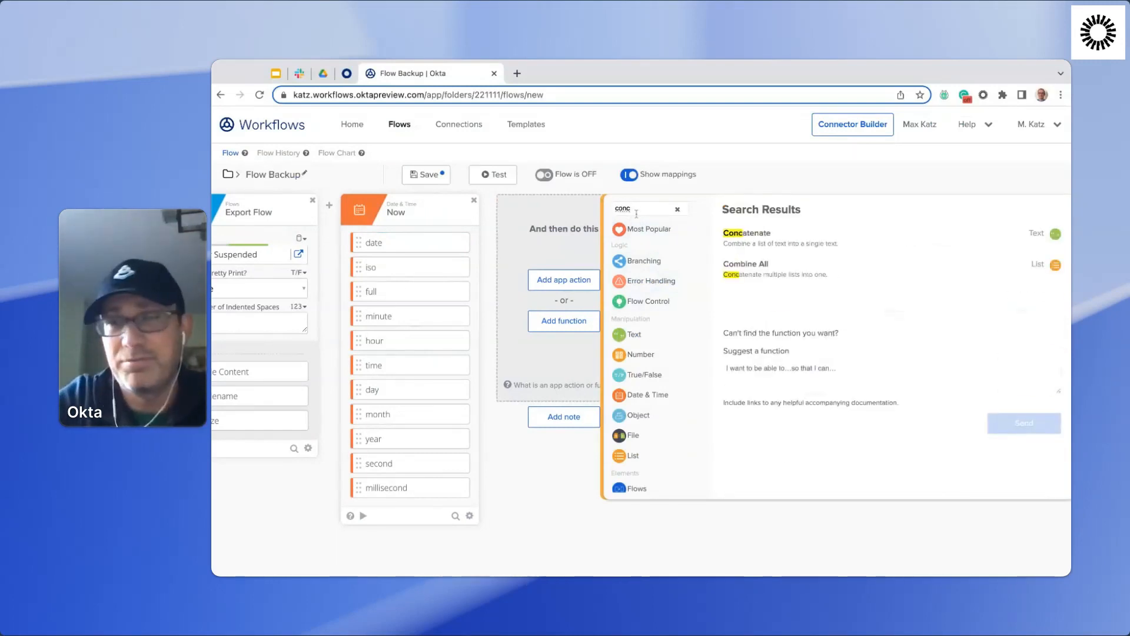
left_click(767, 243)
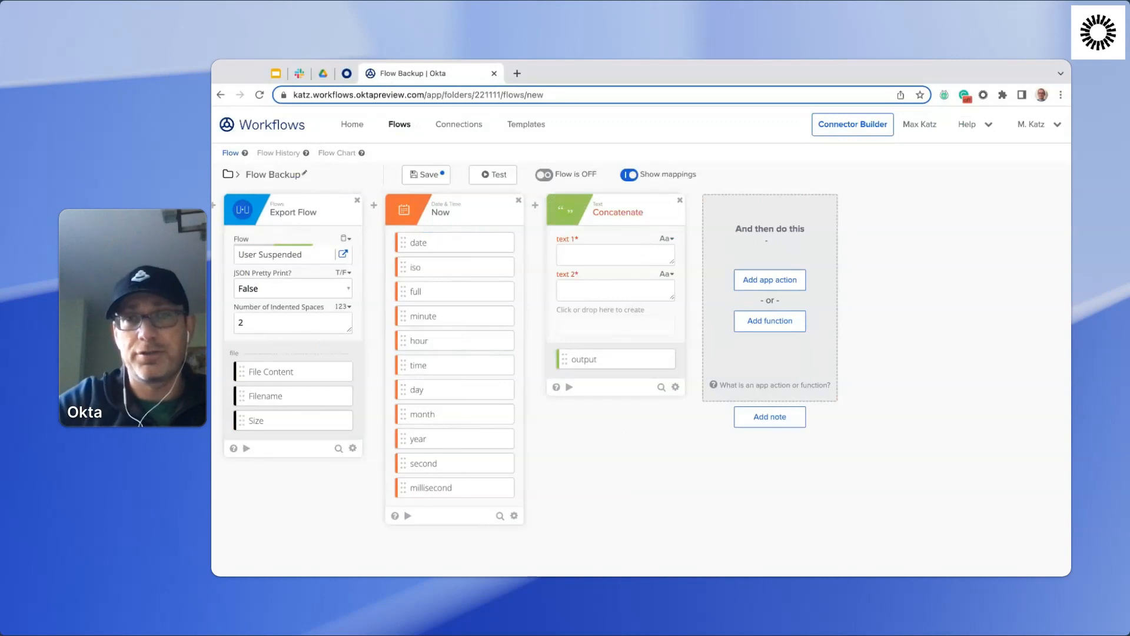
Set the Concatenate card's text 1 to "Flow_backup_" and map the Now card's date output to text 2.
left_click(586, 257)
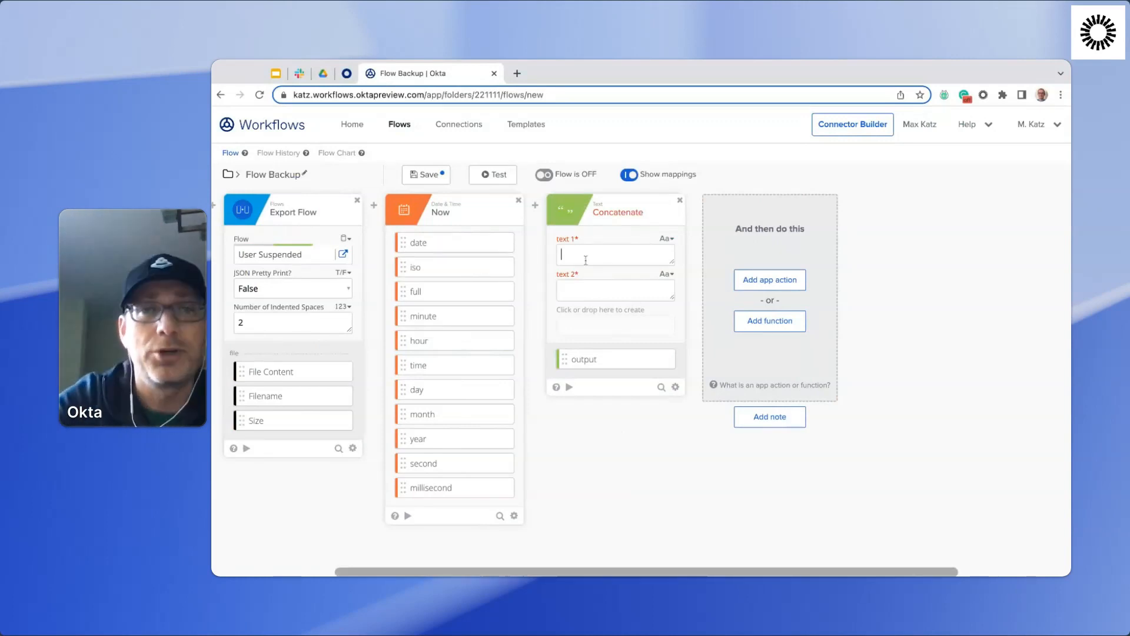
type("Flow_backup_")
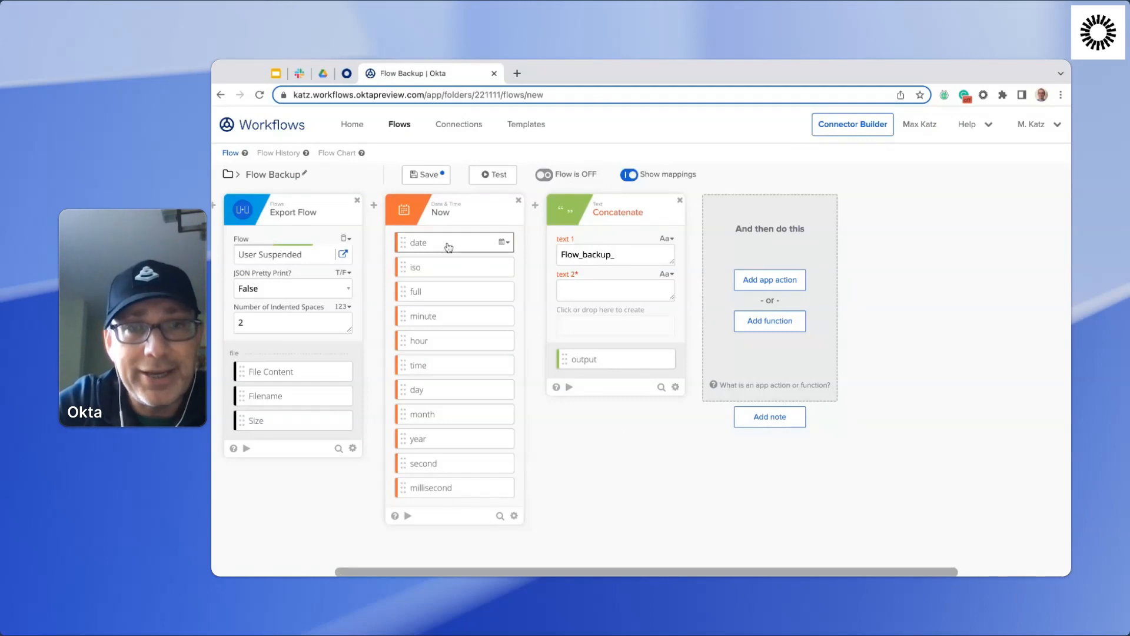
key("Tab")
left_click_drag(449, 247, 615, 290)
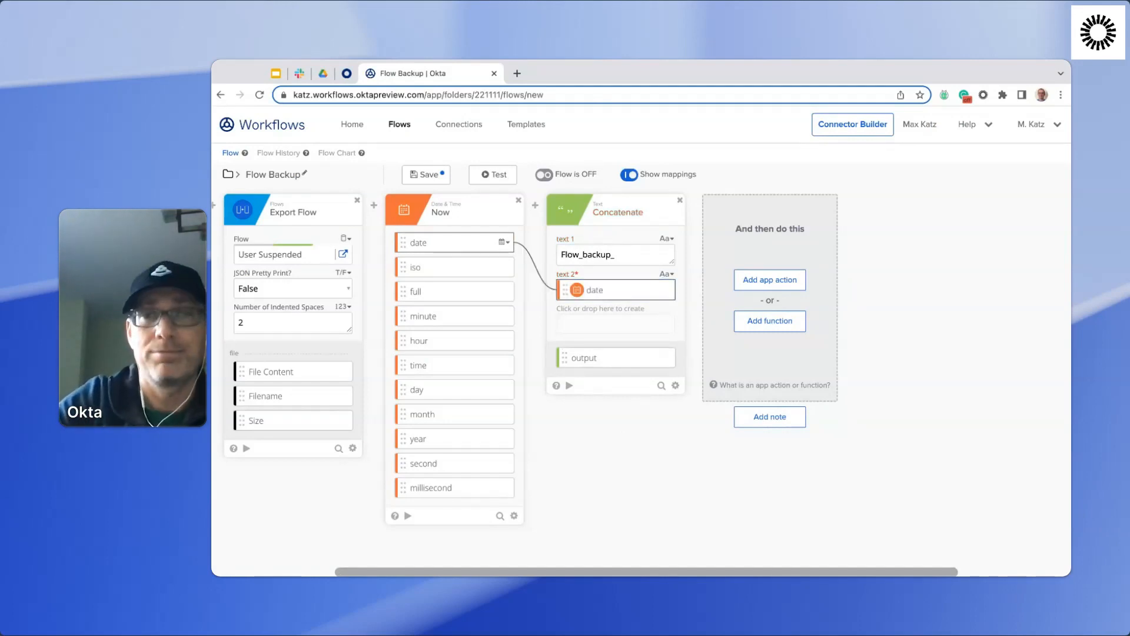
Rename the Concatenate card's output field to "File name" and save the field customization.
left_click(665, 357)
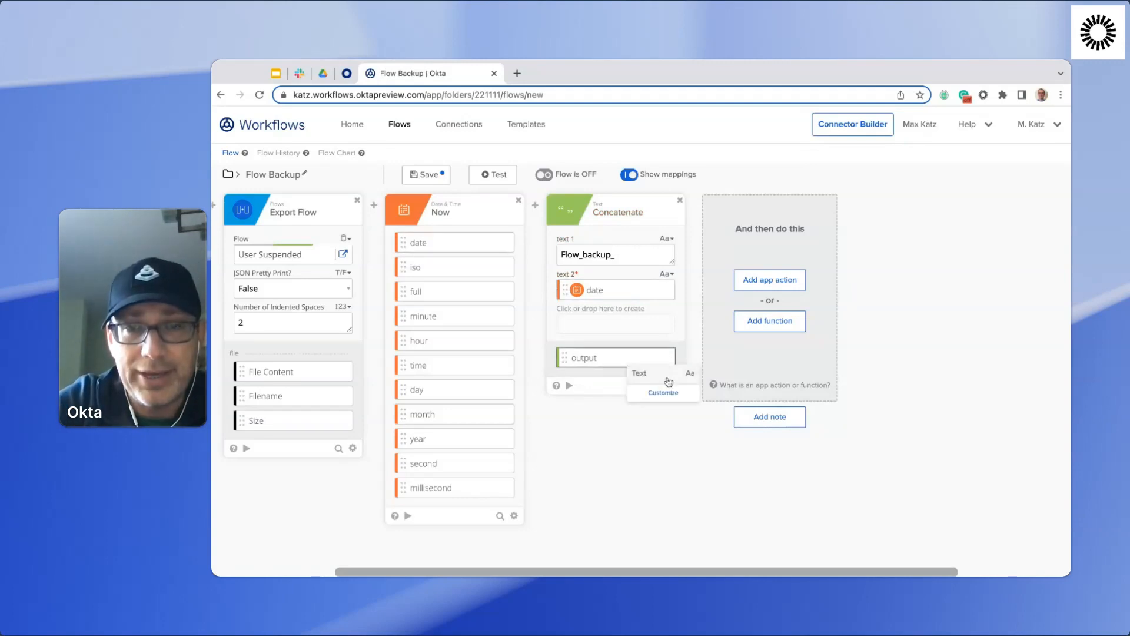
left_click(664, 392)
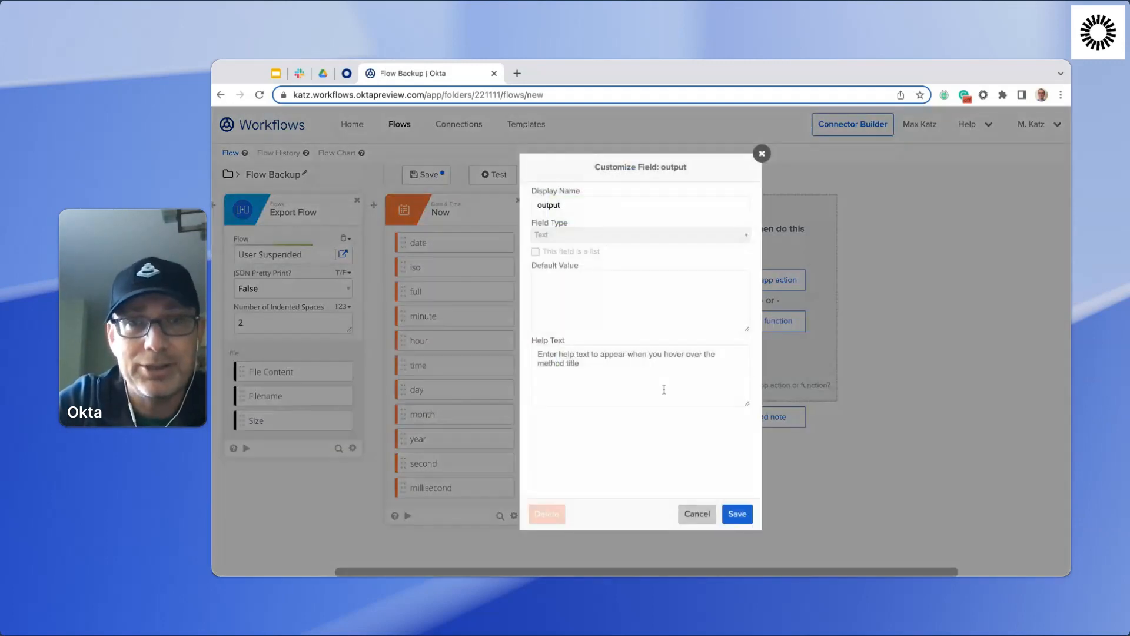
double_click(613, 205)
type("File ")
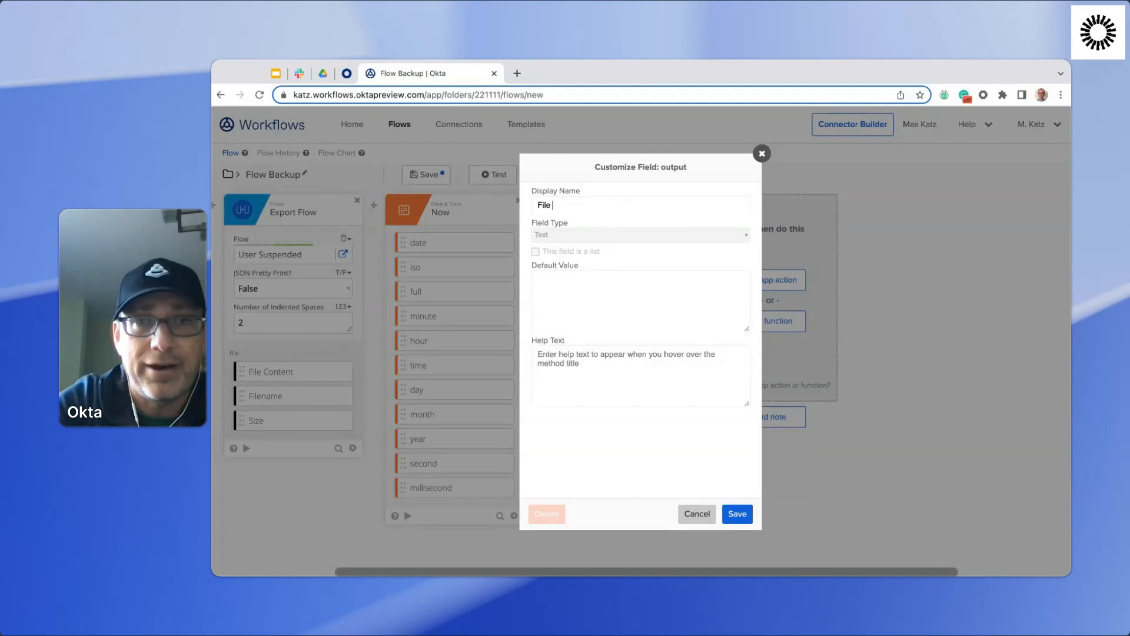
type("name")
left_click(738, 514)
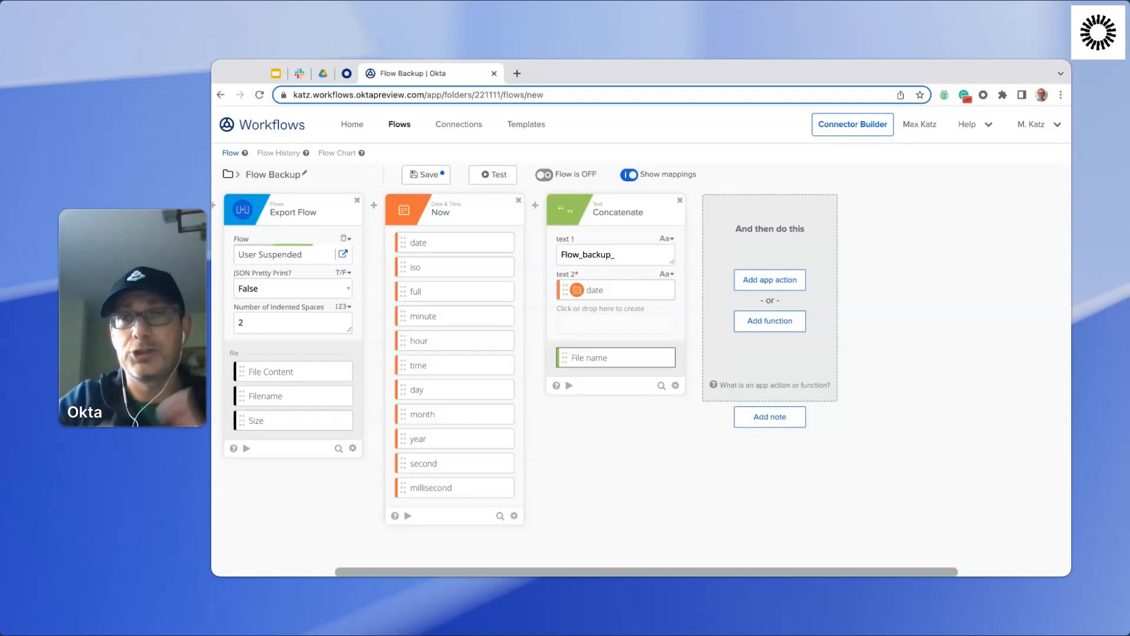
Add the Google Drive Upload File action after Concatenate and map the File name output to its Name field.
left_click(785, 280)
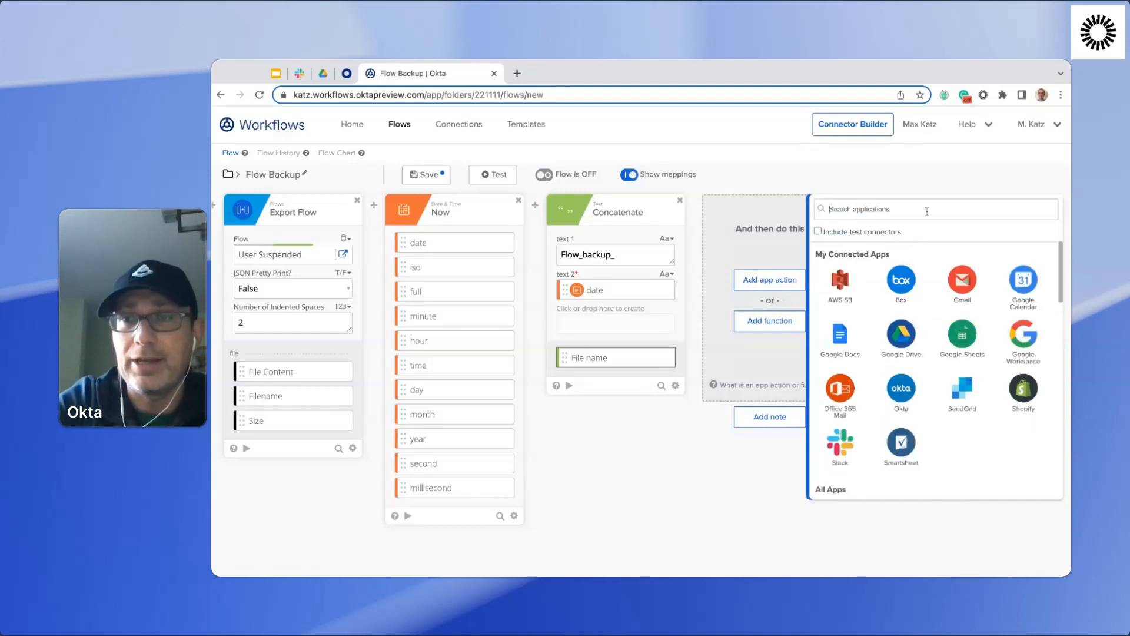
type("goog")
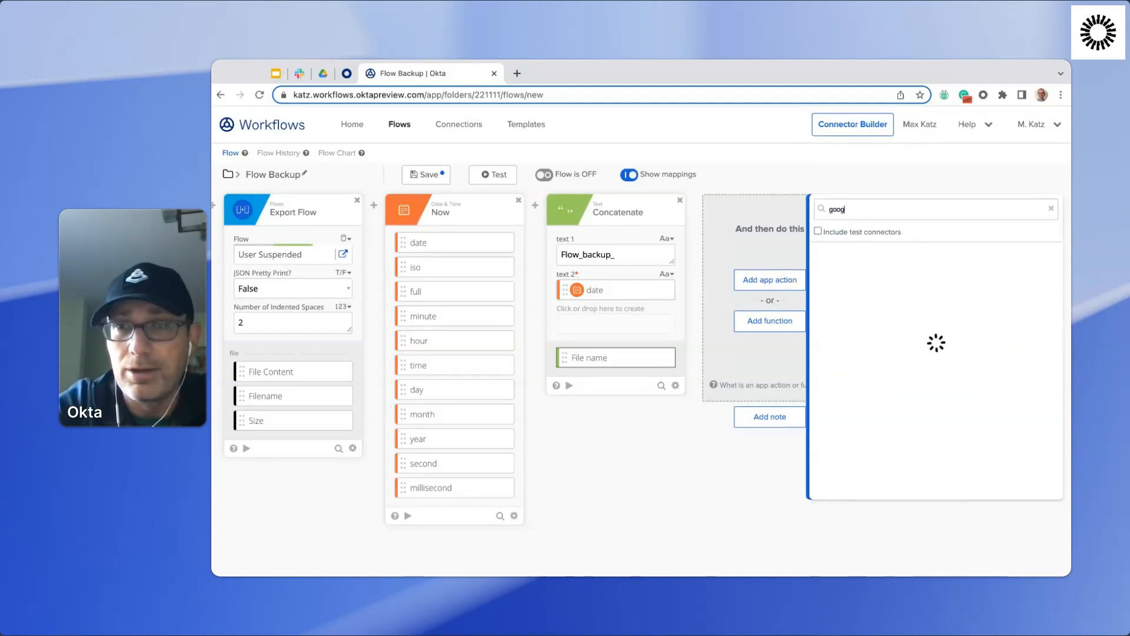
left_click(1030, 271)
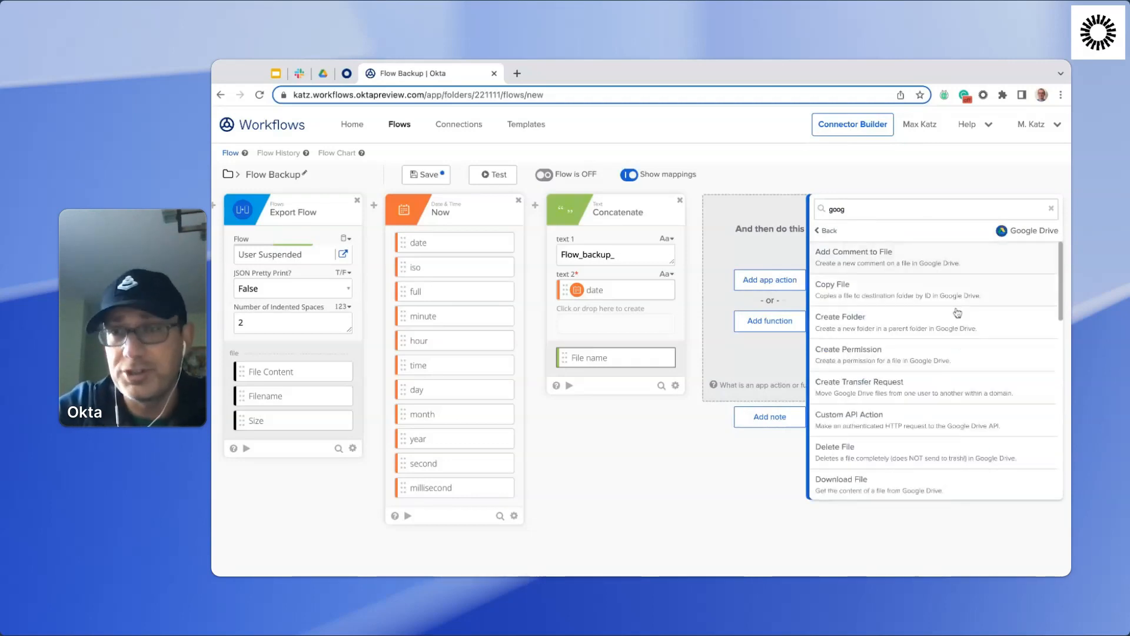
scroll(958, 312, "down", 10)
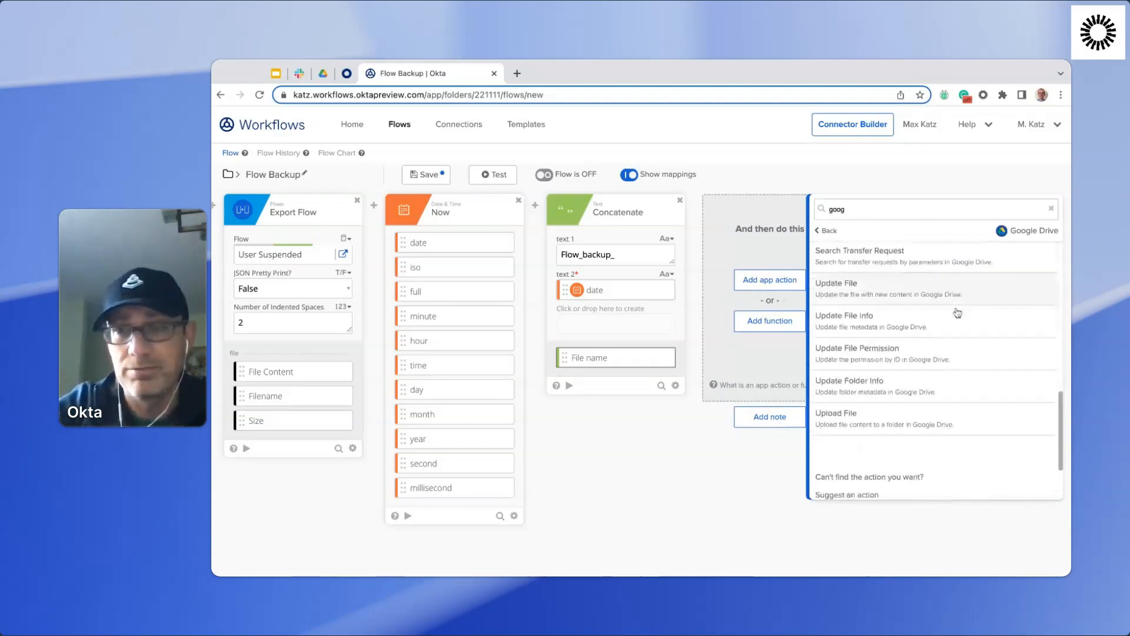
scroll(958, 313, "down", 2)
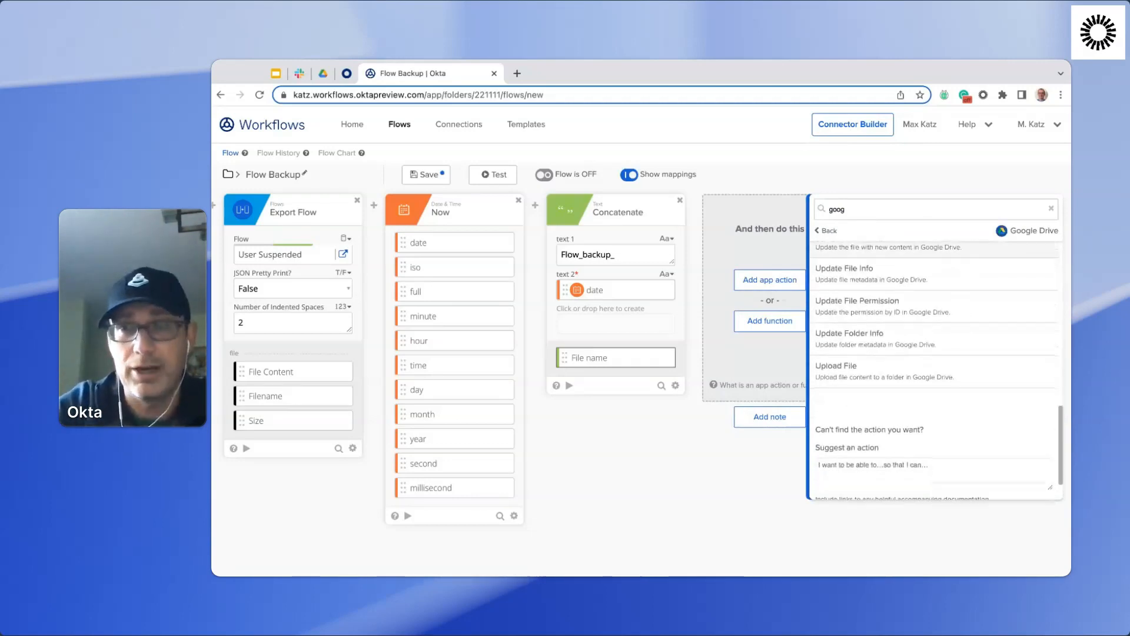
left_click(894, 368)
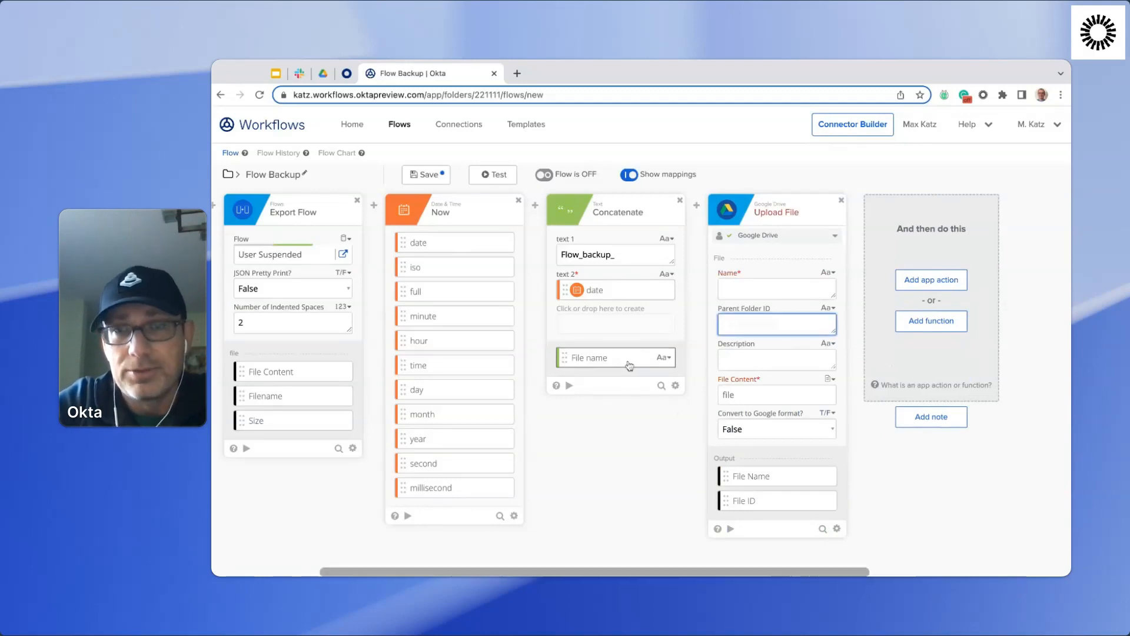
left_click_drag(630, 366, 780, 292)
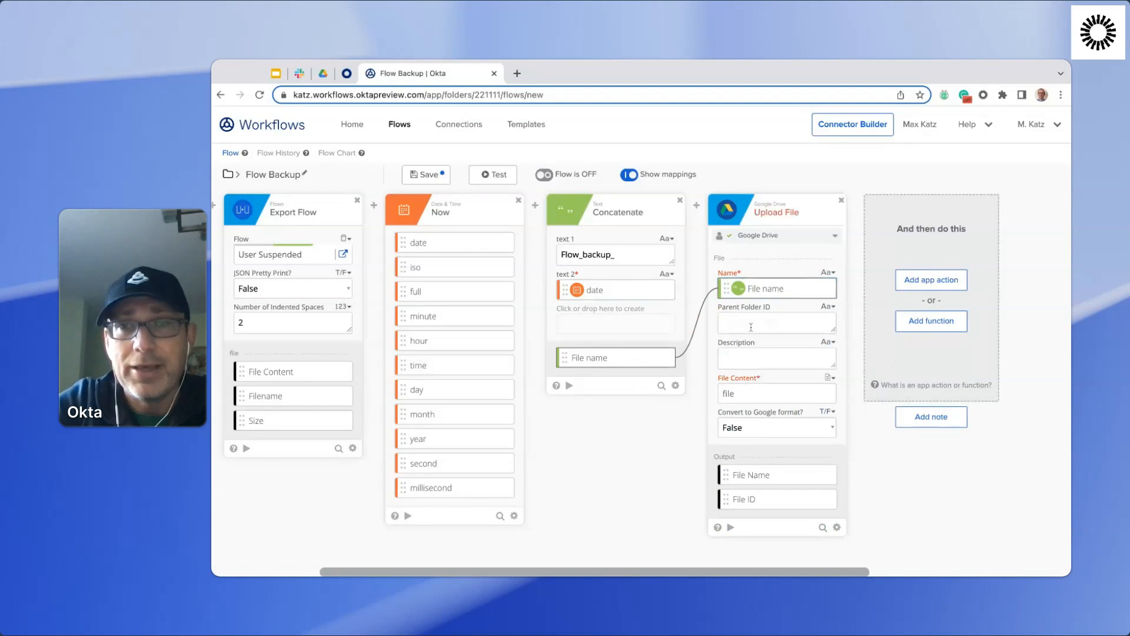
Copy the Exported Flows folder ID from Google Drive into Upload File's Parent Folder ID, and map Export Flow's File Content to its File Content.
left_click(323, 74)
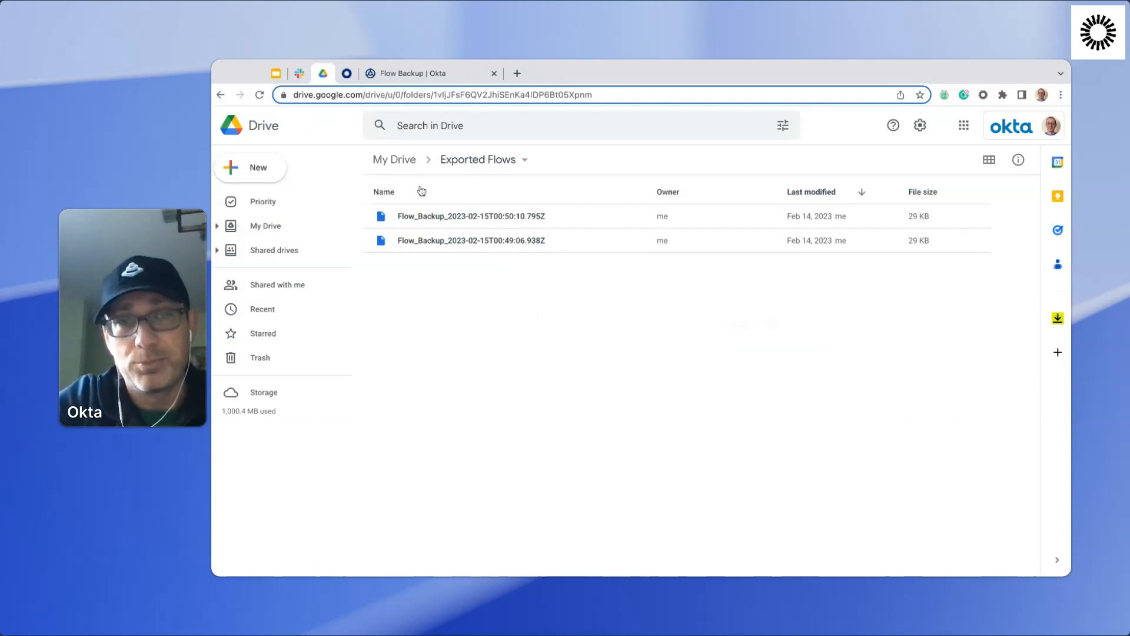
double_click(533, 96)
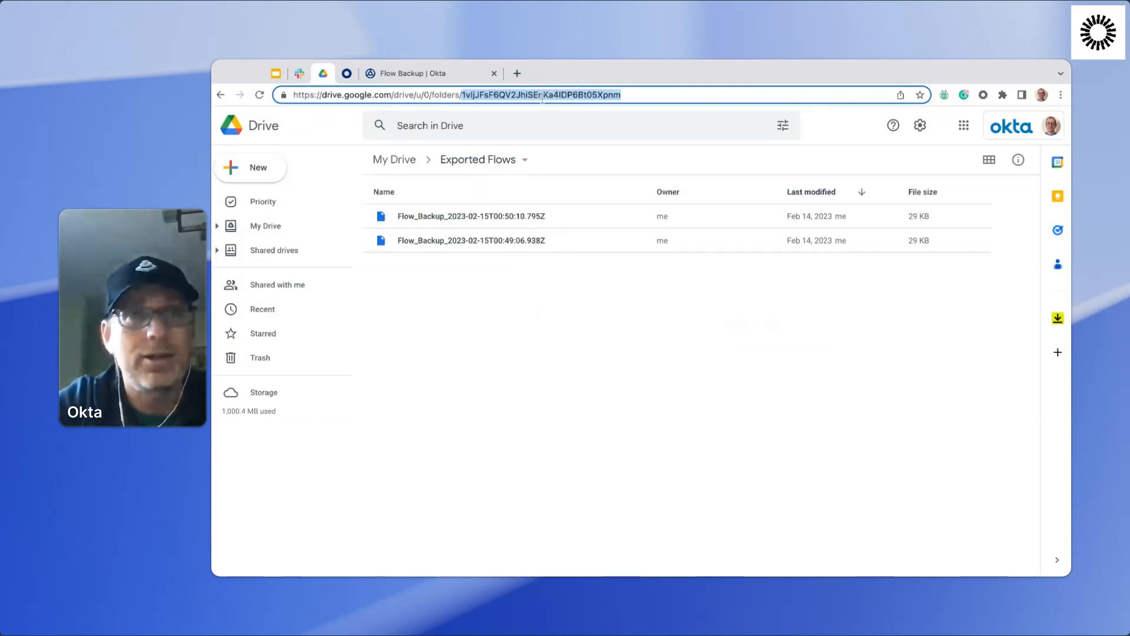
left_click(411, 73)
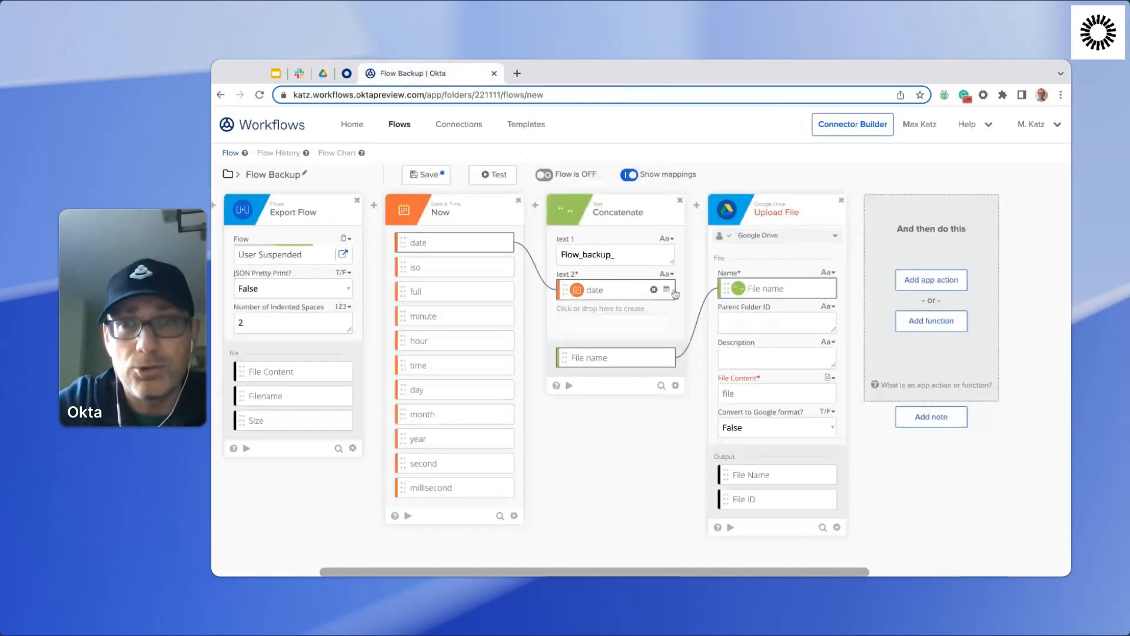
left_click(776, 320)
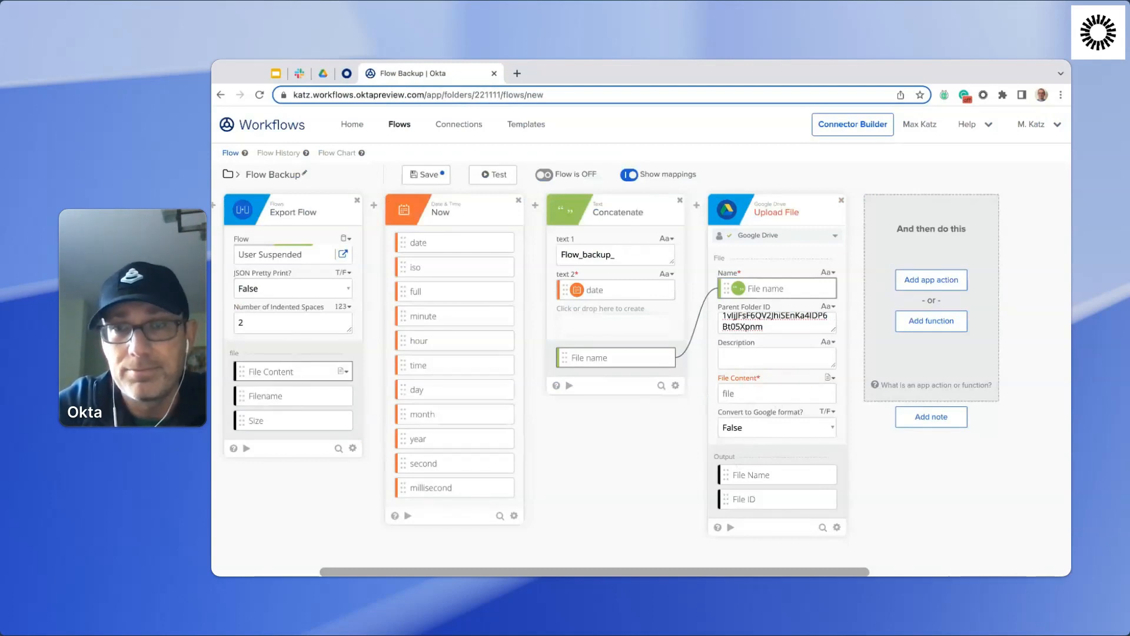
left_click_drag(308, 375, 765, 394)
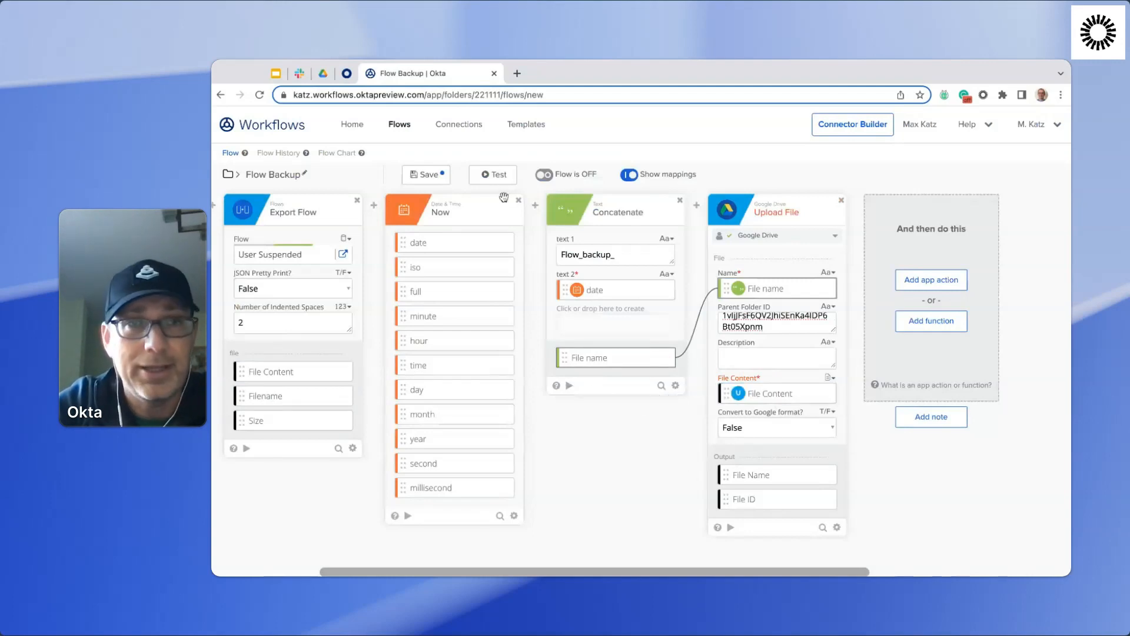
Save and test-run the Flow Backup flow, and check the Exported Flows folder in Google Drive for the backup file.
left_click(429, 175)
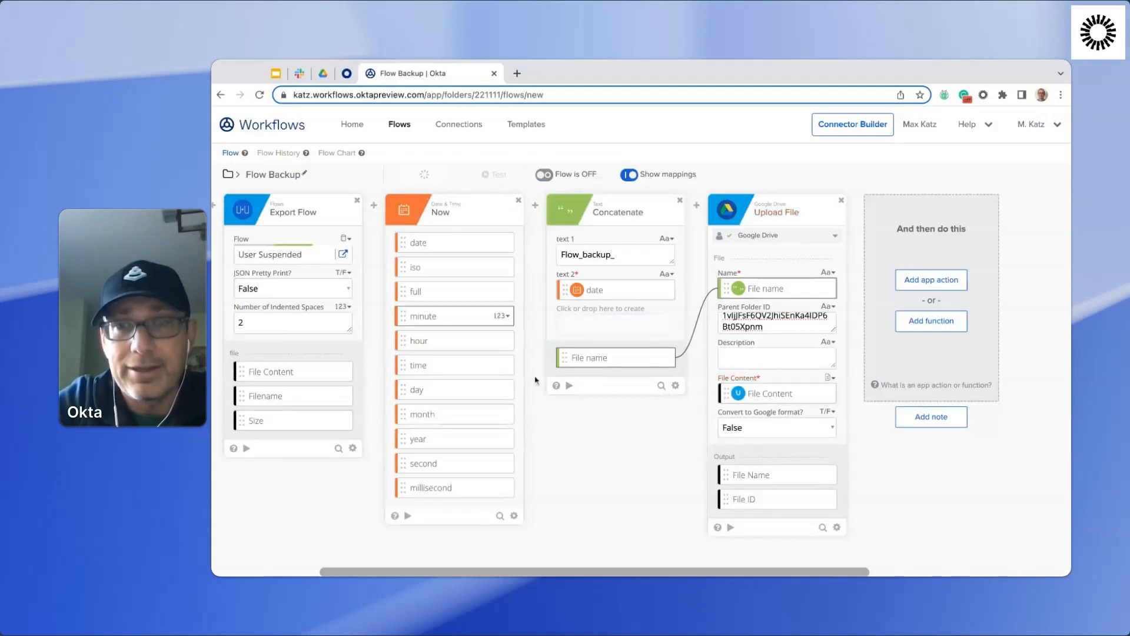
scroll(626, 438, "left", 5)
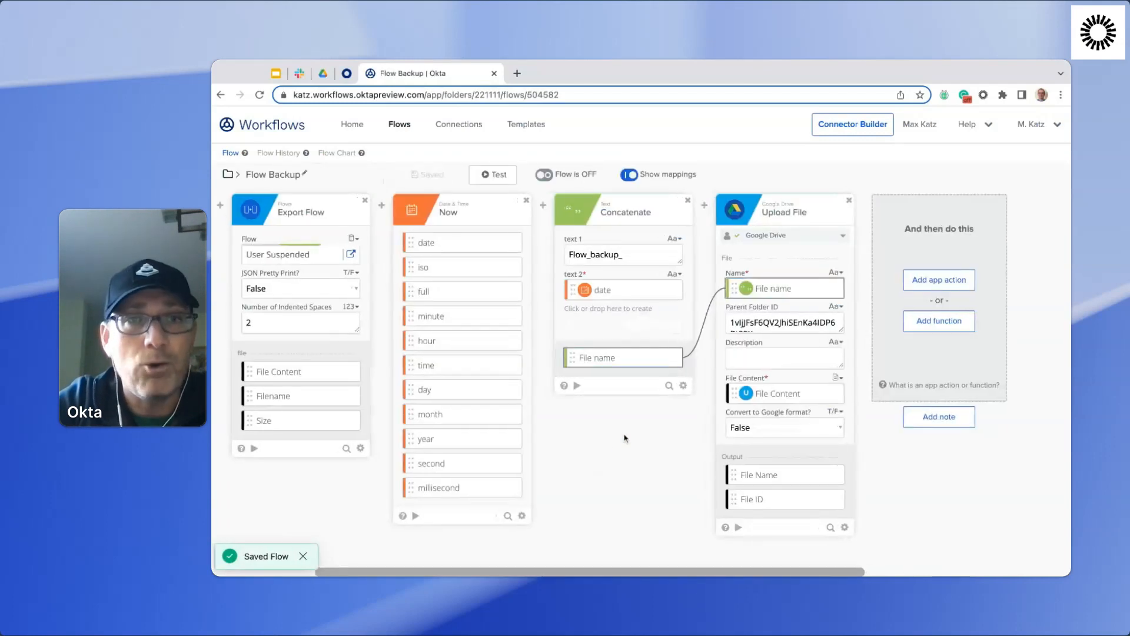
scroll(625, 383, "left", 2)
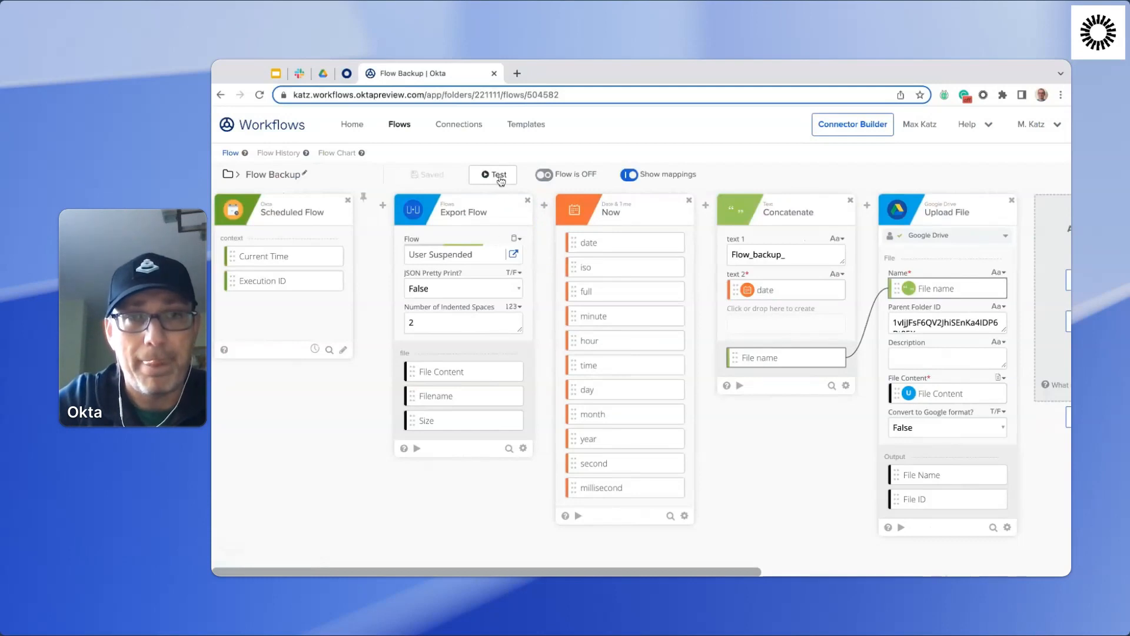
left_click(500, 179)
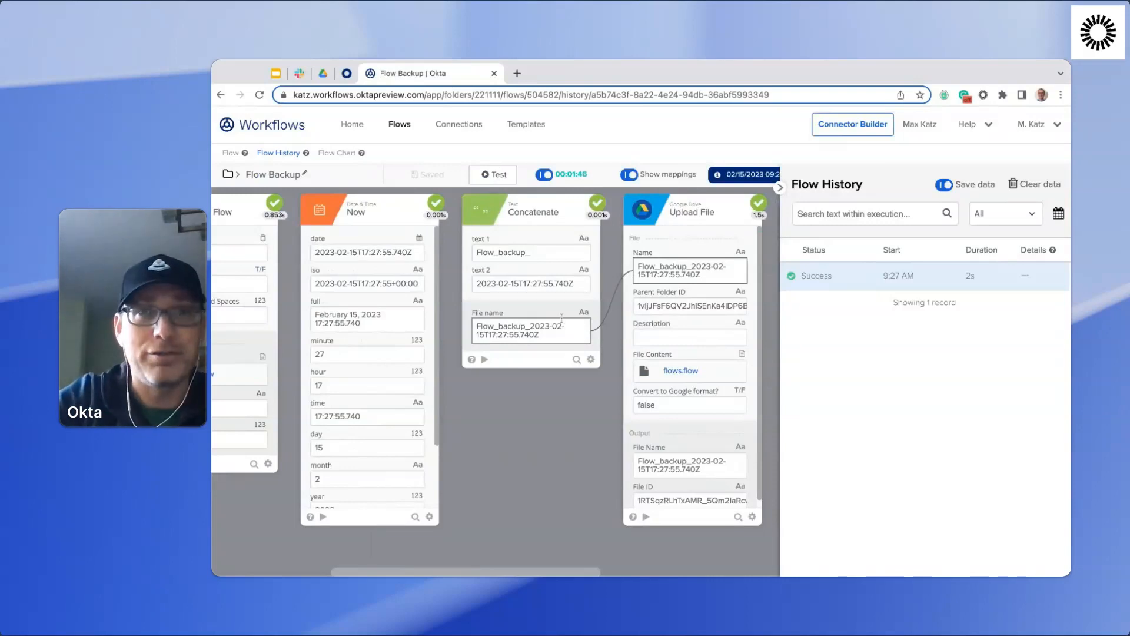
left_click(323, 76)
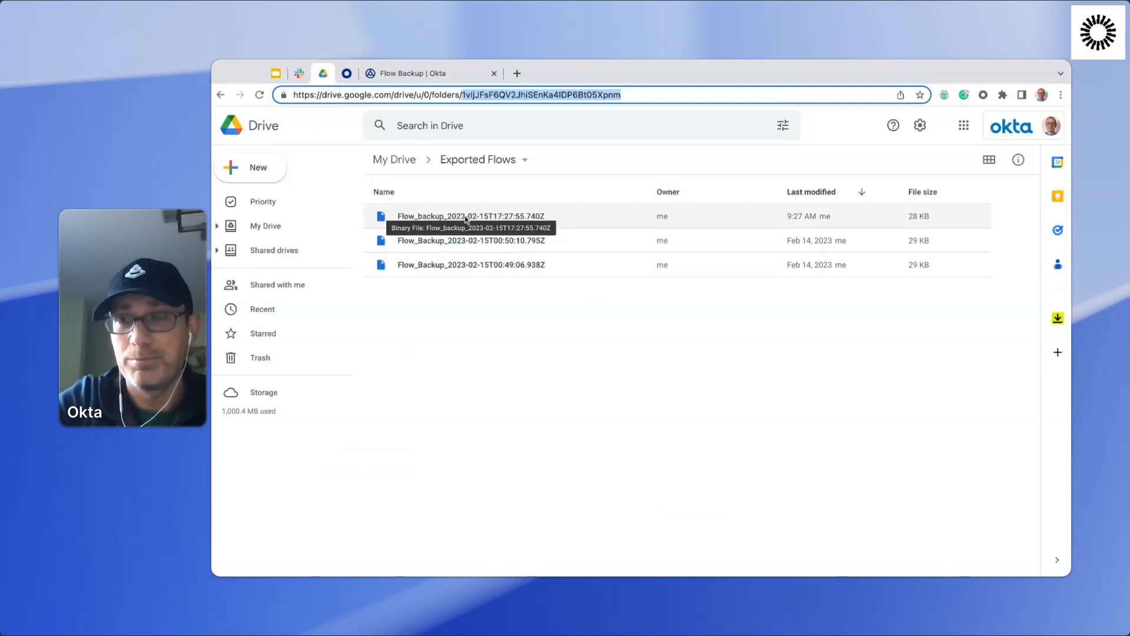
Return to Okta Workflows and review the test run's card inputs and outputs in the Flow Backup history.
left_click(427, 73)
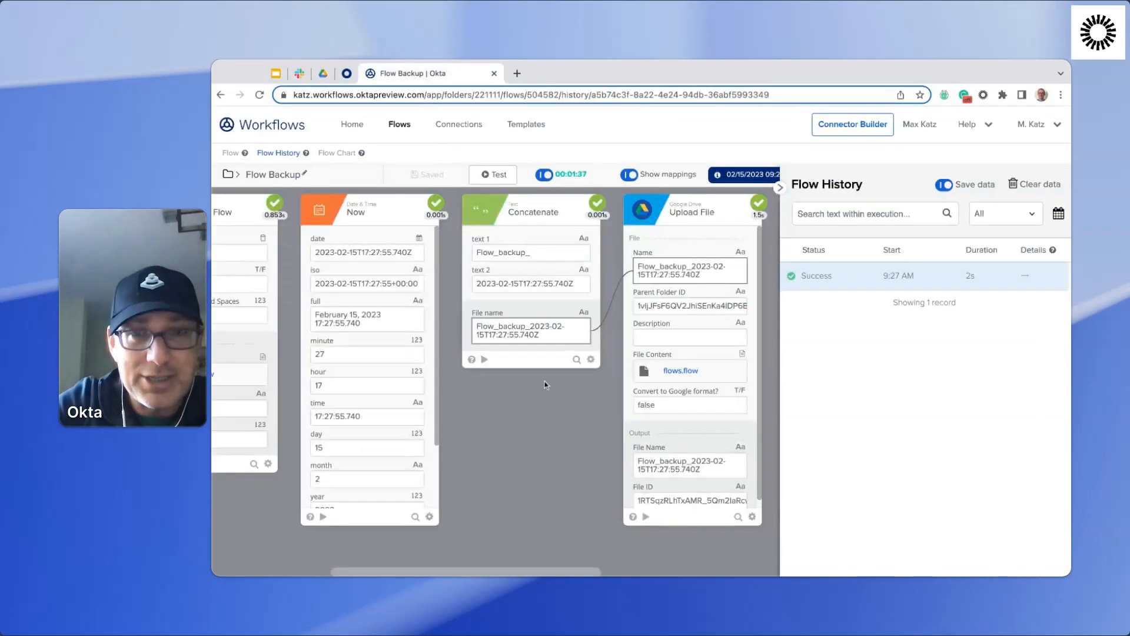
scroll(546, 385, "left", 5)
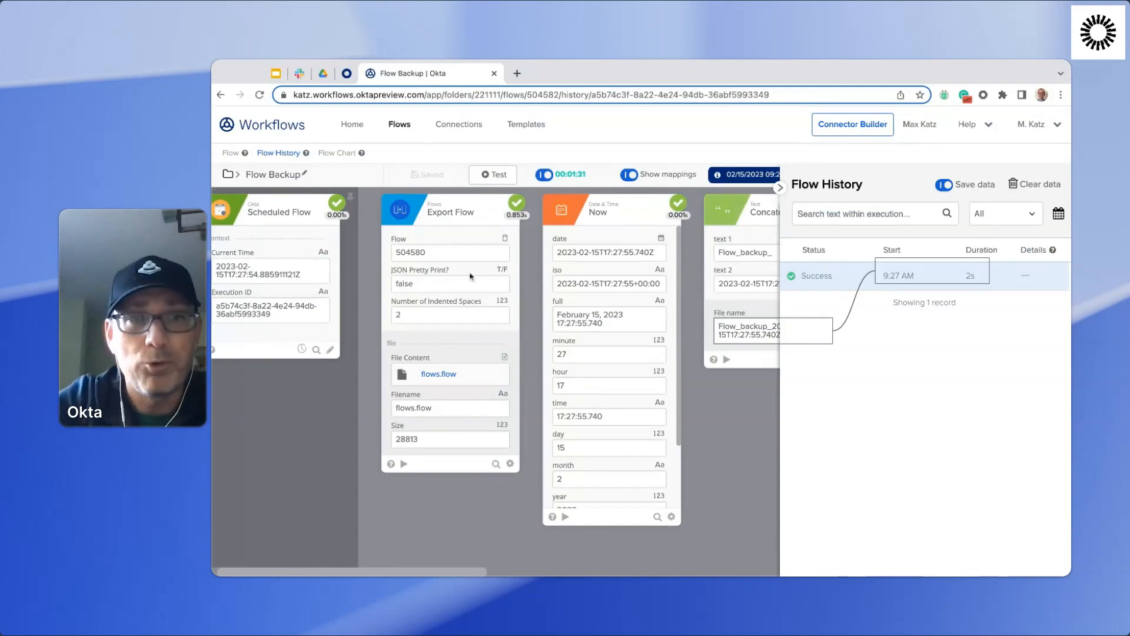
scroll(570, 314, "right", 3)
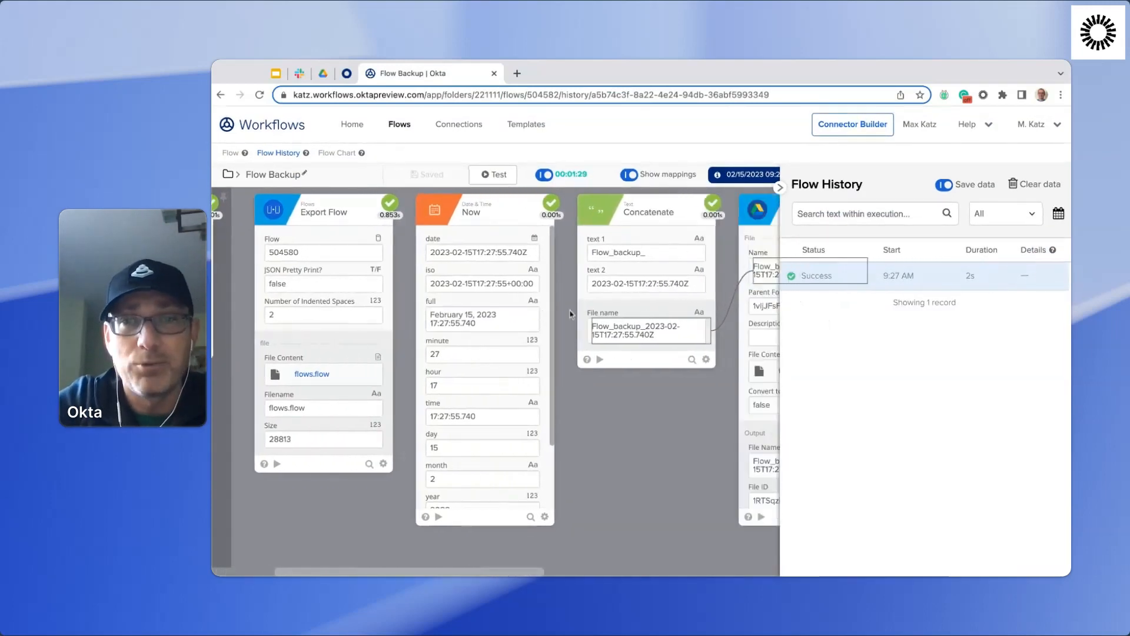
scroll(652, 436, "right", 3)
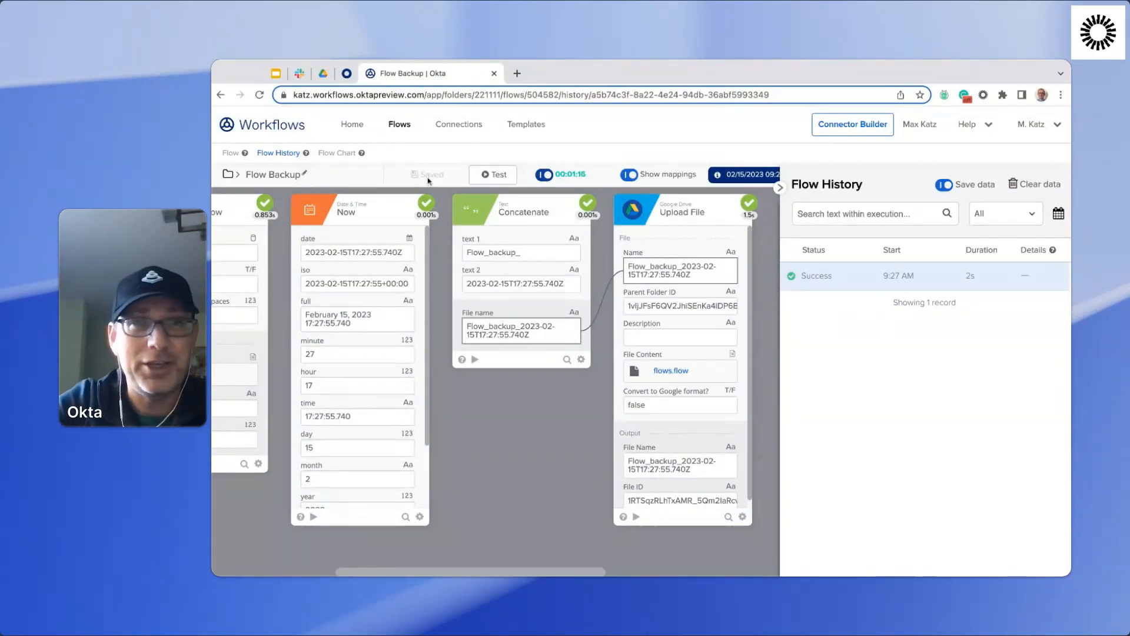
Return to the Flow Backup design and check the Exported Flows folder in Google Drive for a scheduled backup.
left_click(231, 154)
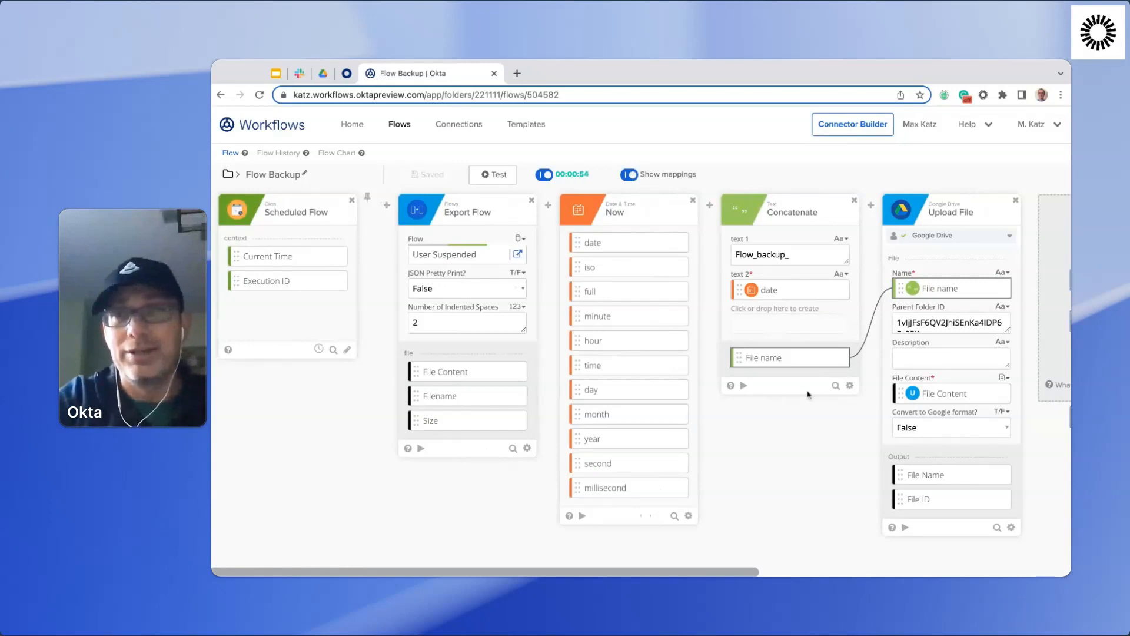
scroll(916, 271, "right", 1)
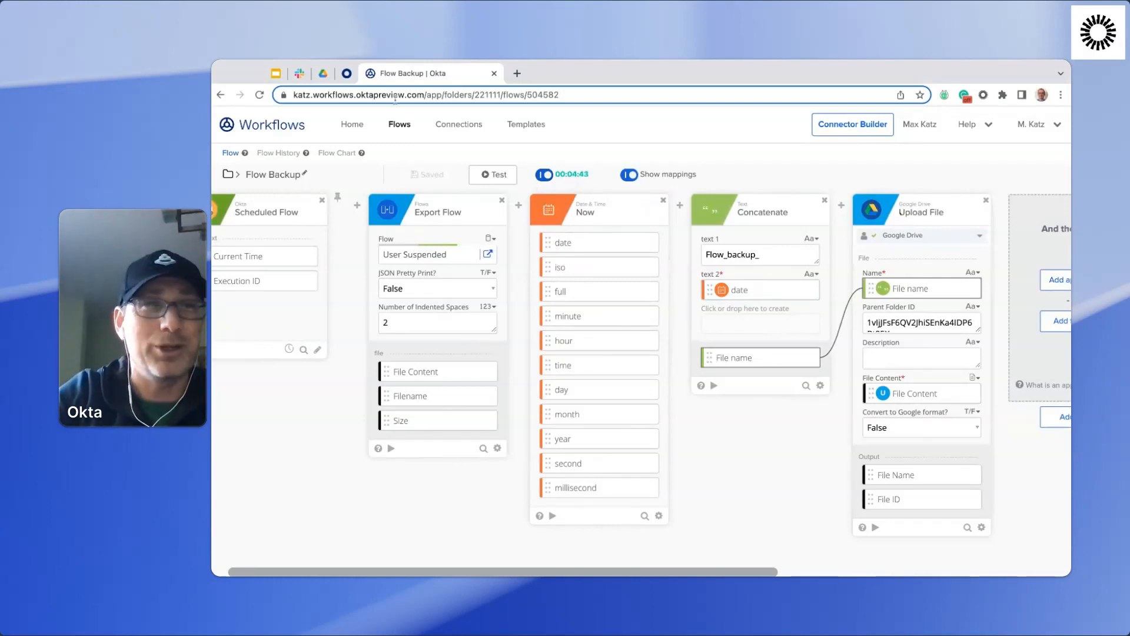
left_click(324, 74)
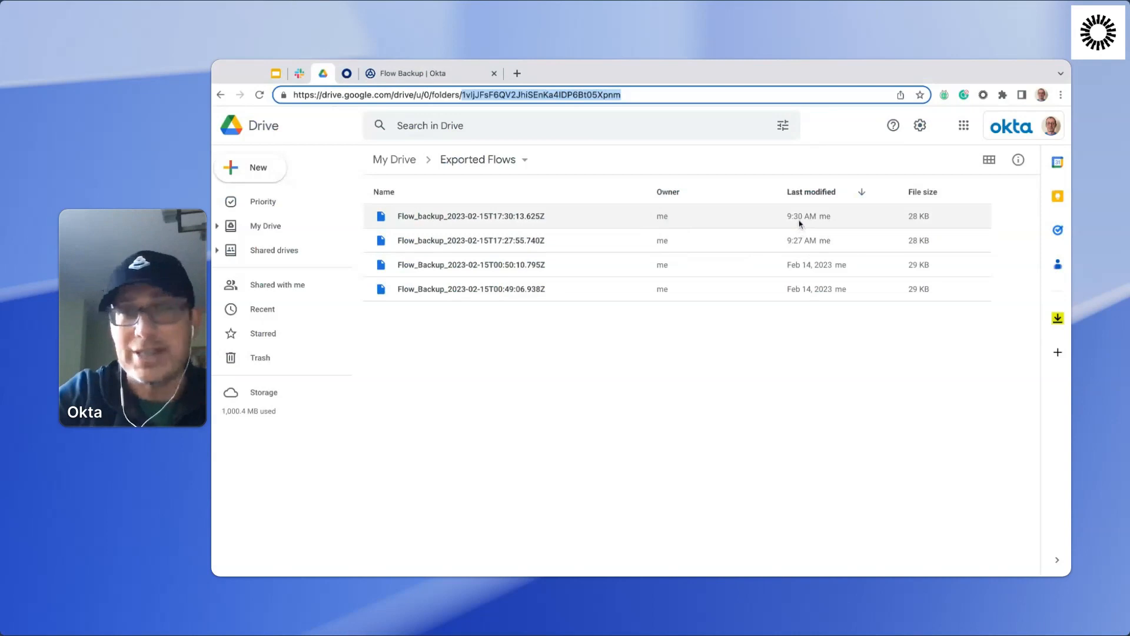
left_click(439, 74)
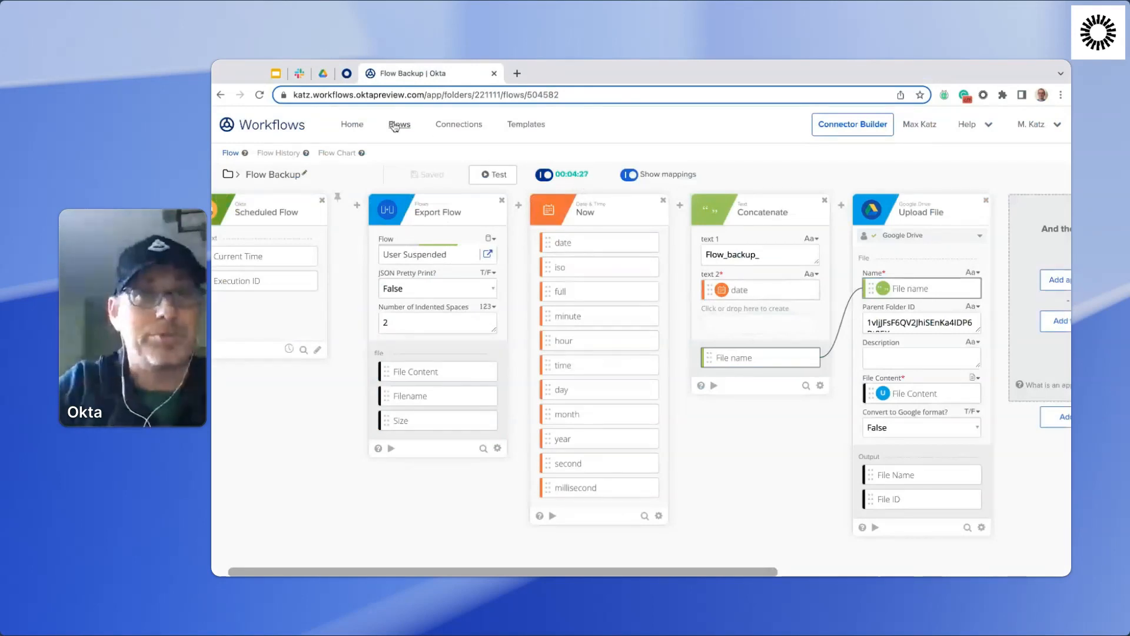
Open the User Suspended flow and compare its Send Message to Channel card with the messages in Slack's workflows-test channel.
left_click(400, 125)
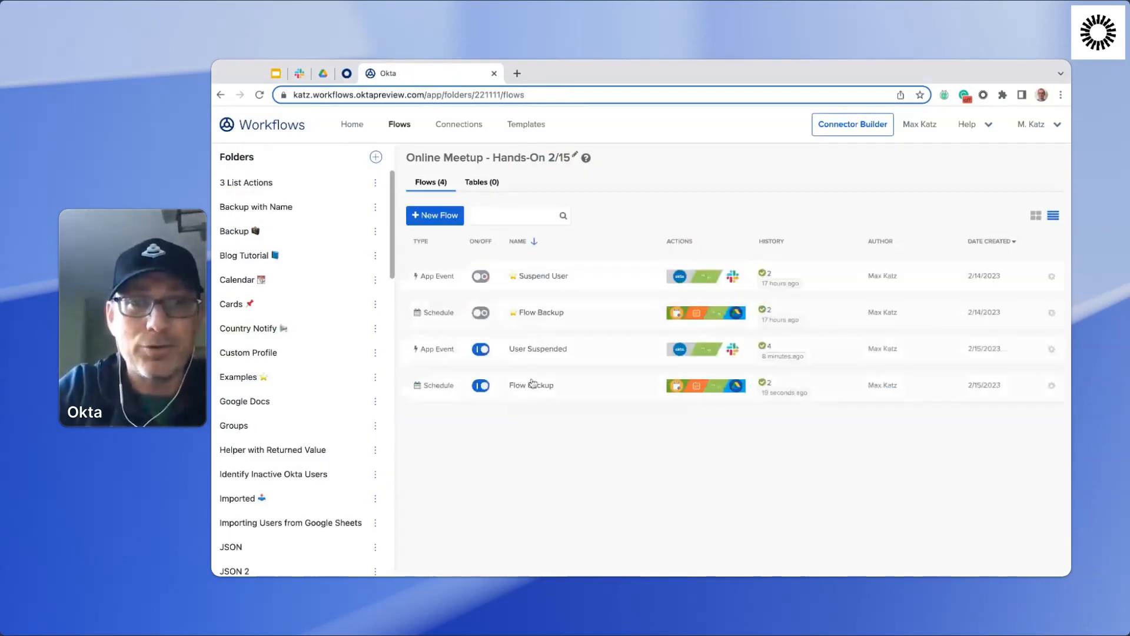
left_click(545, 353)
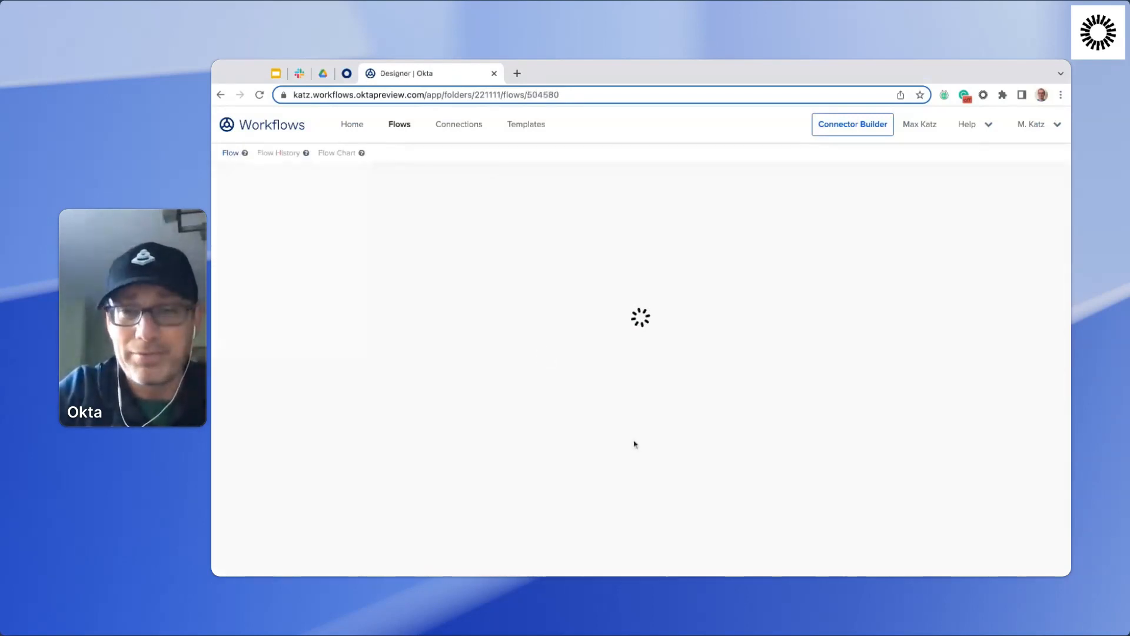
scroll(699, 434, "right", 3)
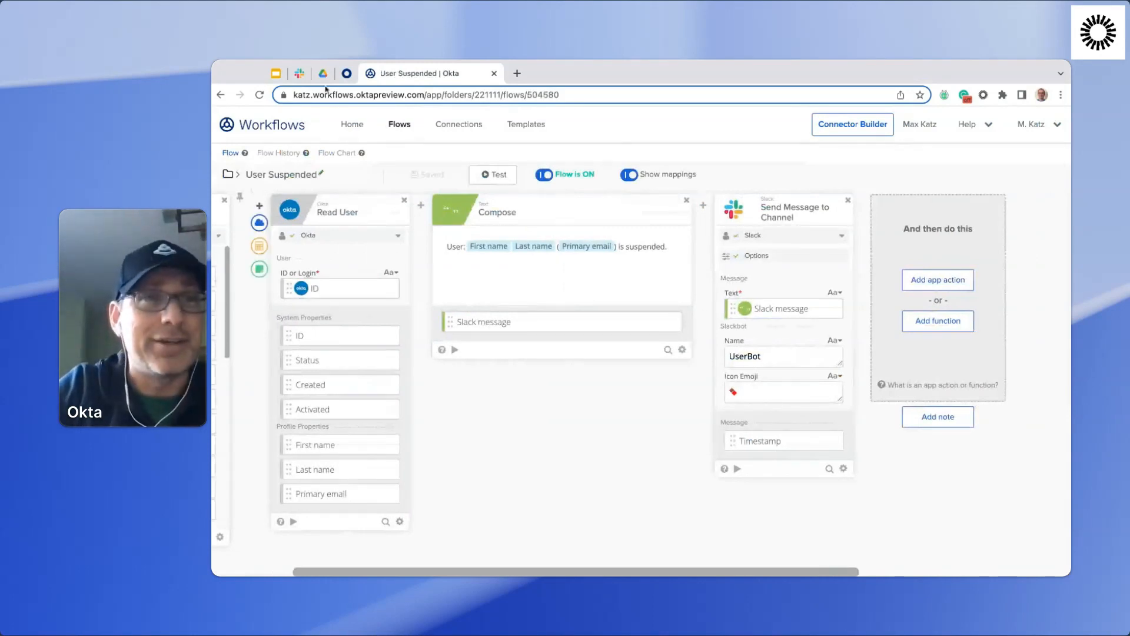
left_click(298, 73)
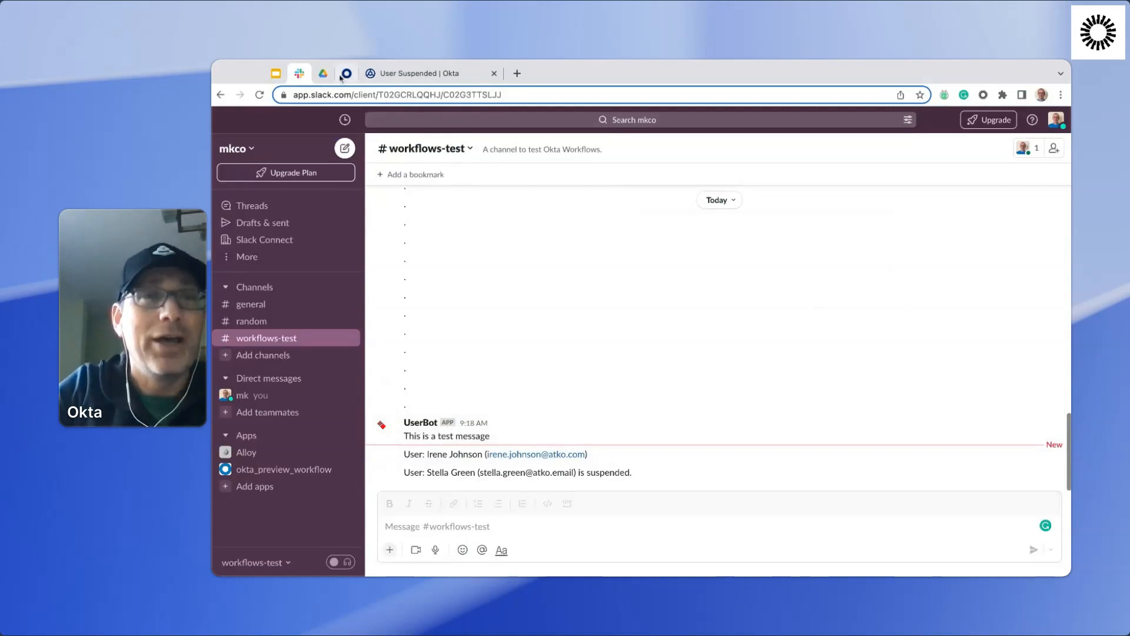
left_click(398, 73)
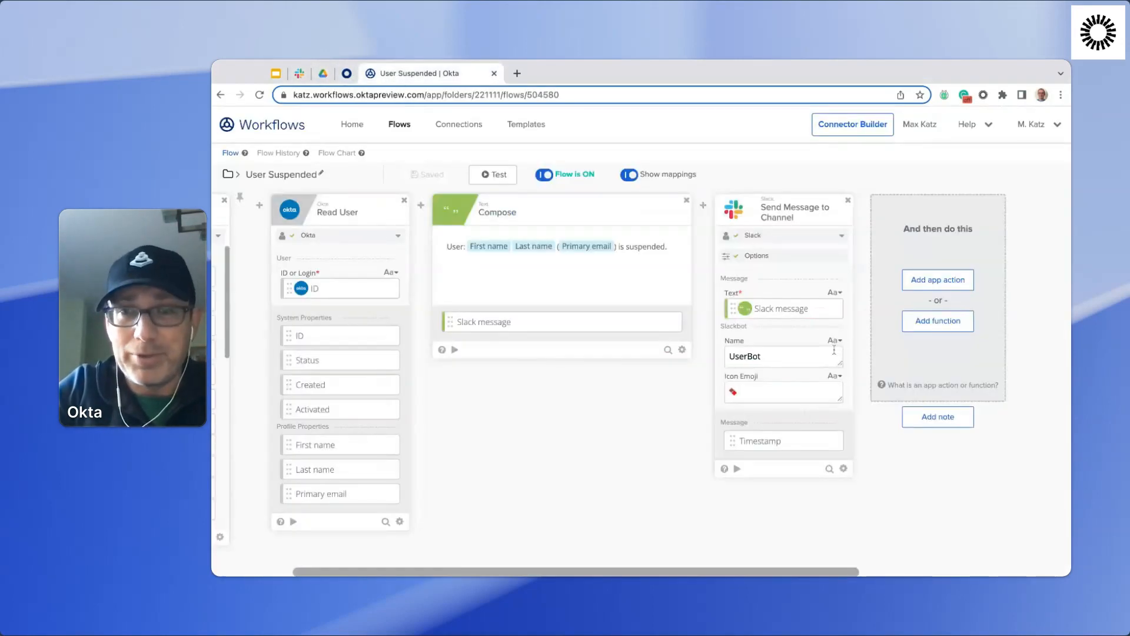
Review the selectable input and output fields of the Send Message to Channel card and save the selection as is.
left_click(843, 469)
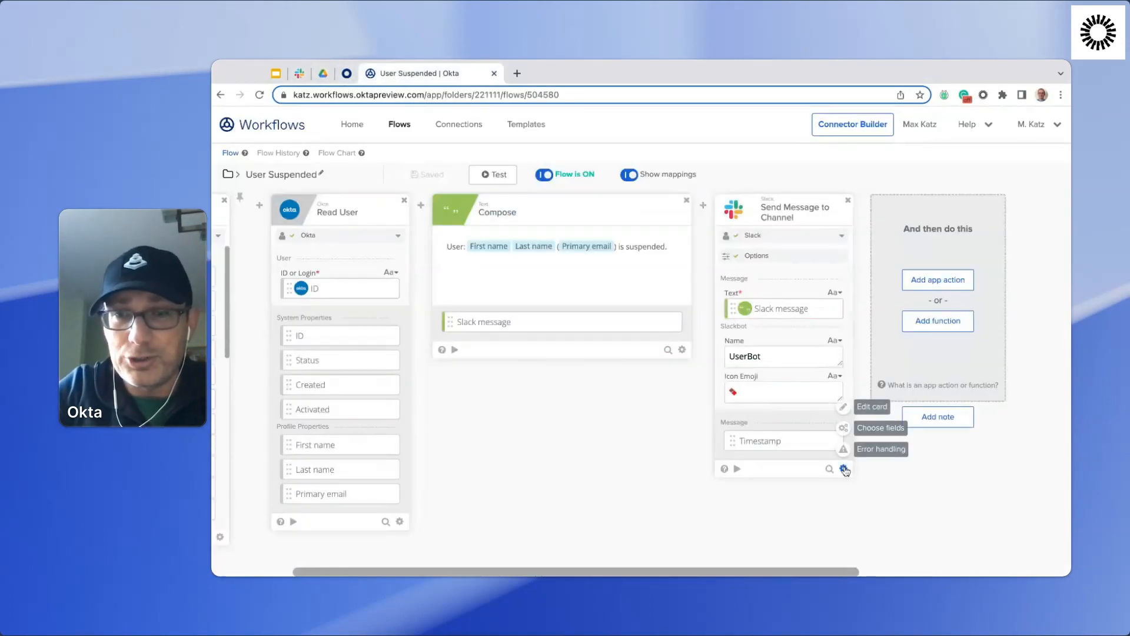
left_click(876, 428)
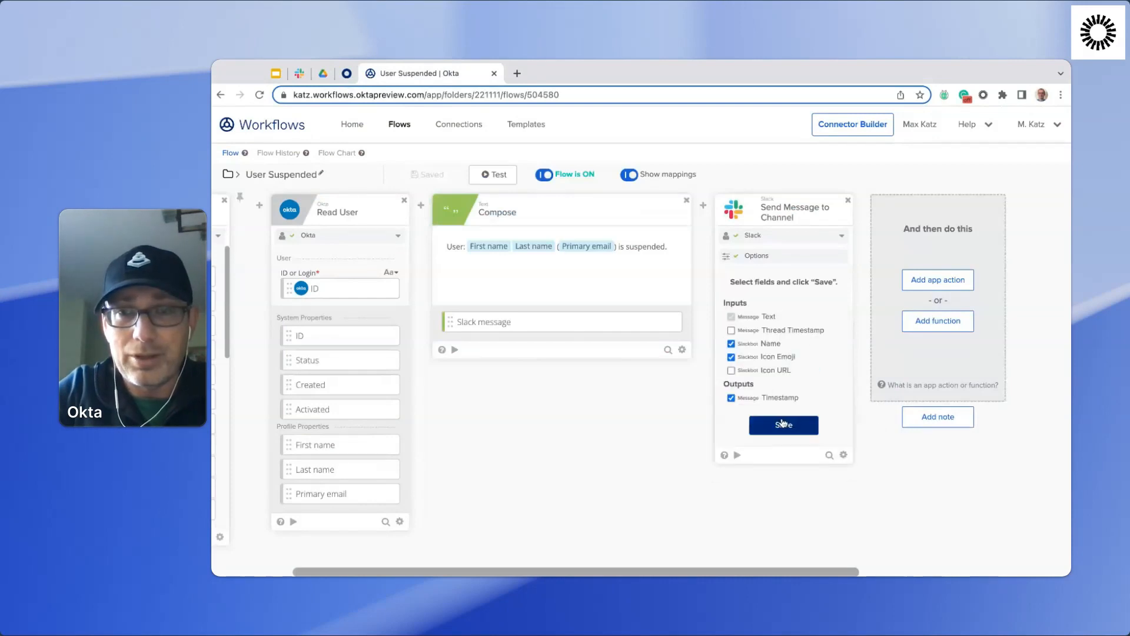
left_click(799, 436)
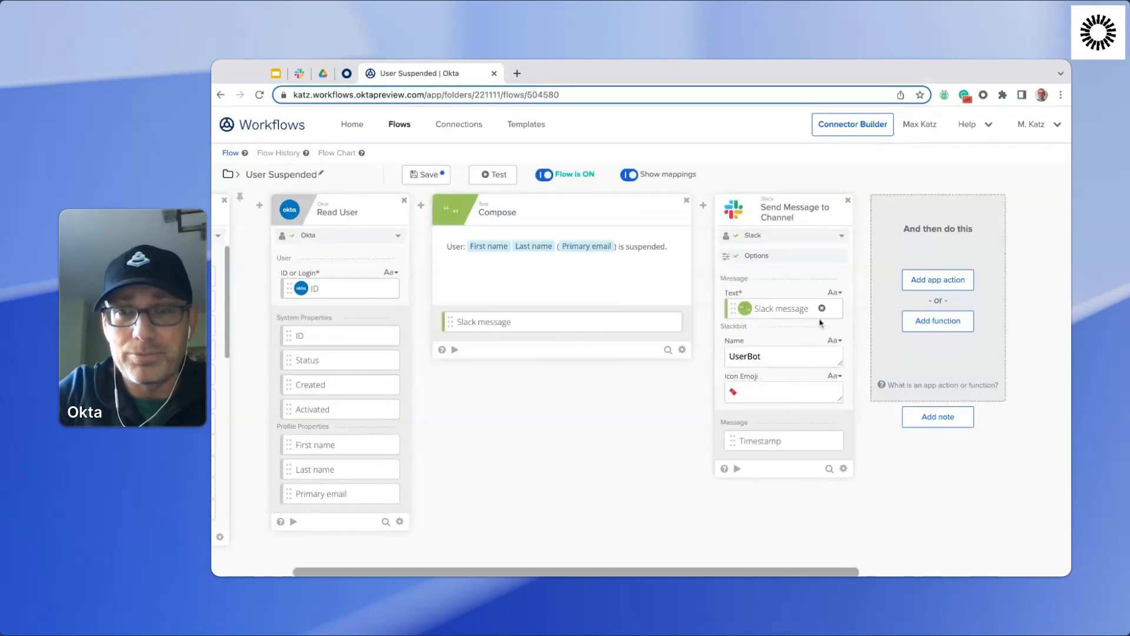
left_click(844, 469)
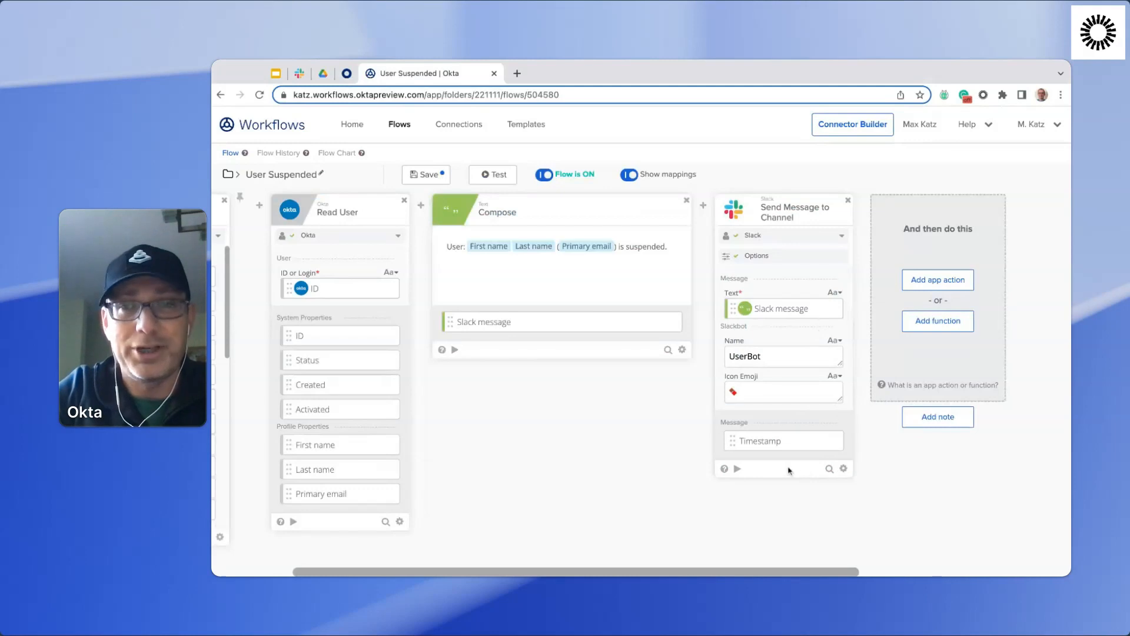
Set the Send Message to Channel card's "Send as bot?" option to No and save the User Suspended flow.
left_click(796, 257)
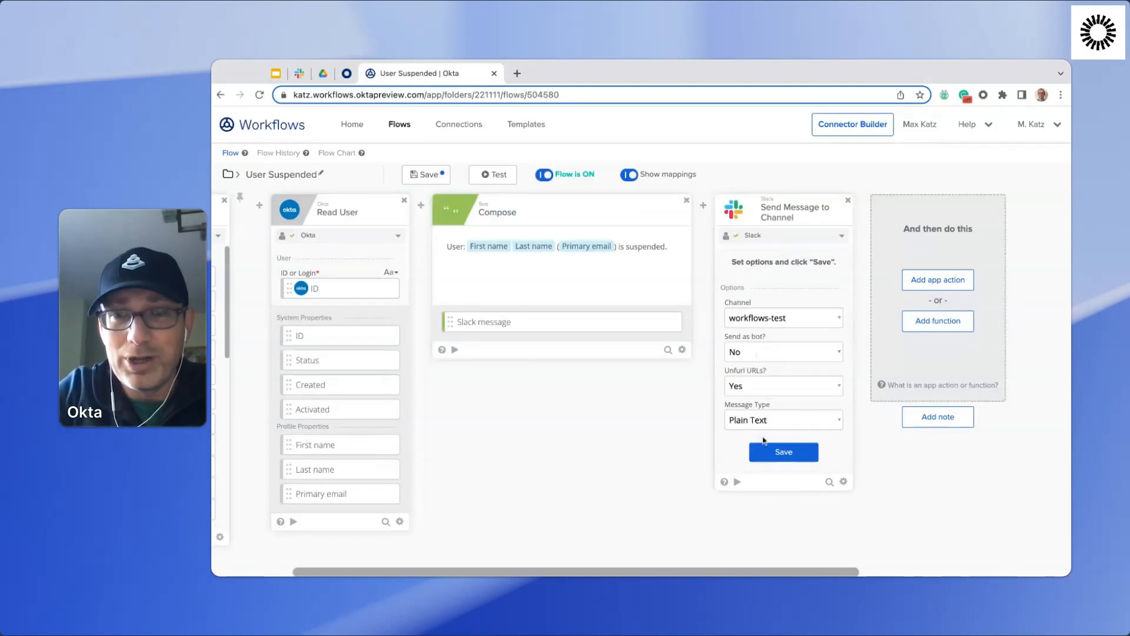
left_click(783, 452)
left_click(795, 389)
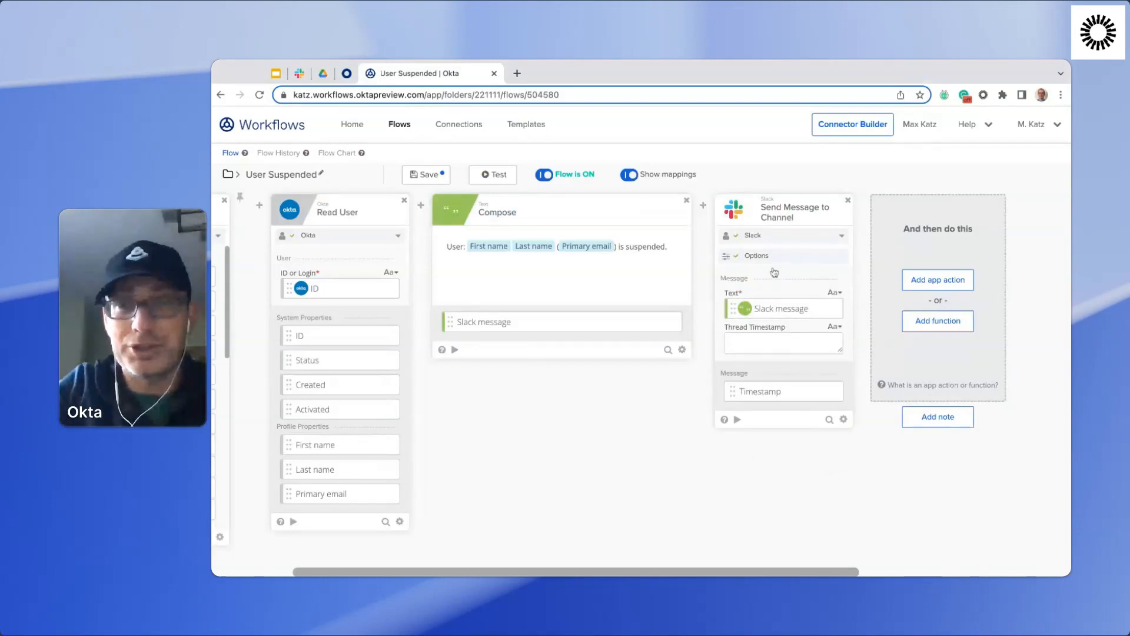
left_click(446, 174)
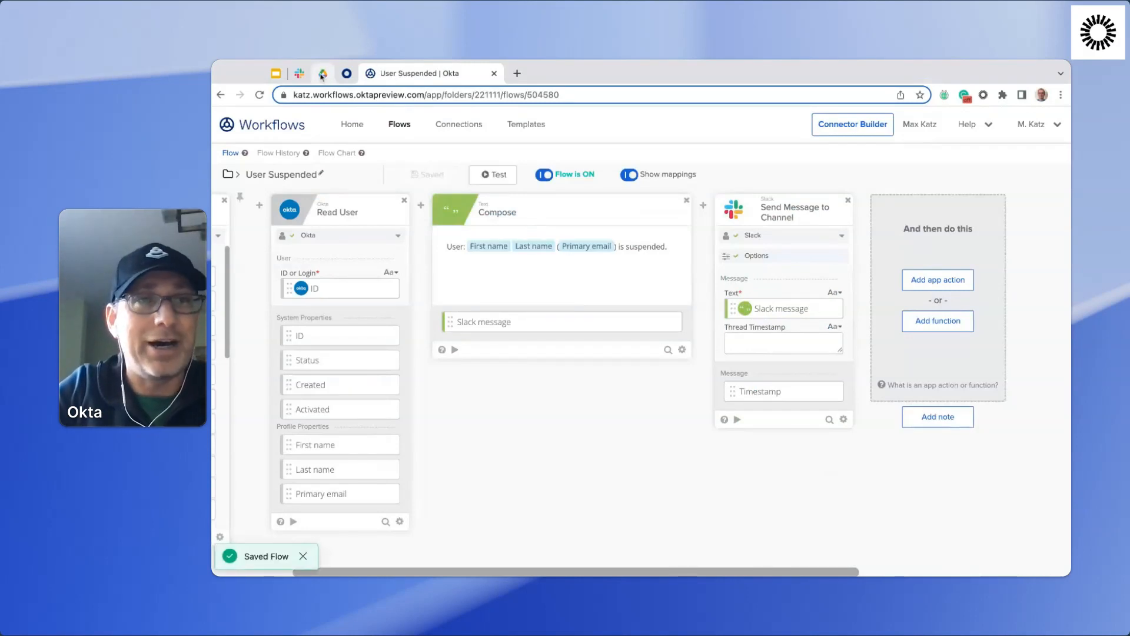
Switch to the Okta admin console, activate the suspended test user, and suspend the same user again.
left_click(347, 73)
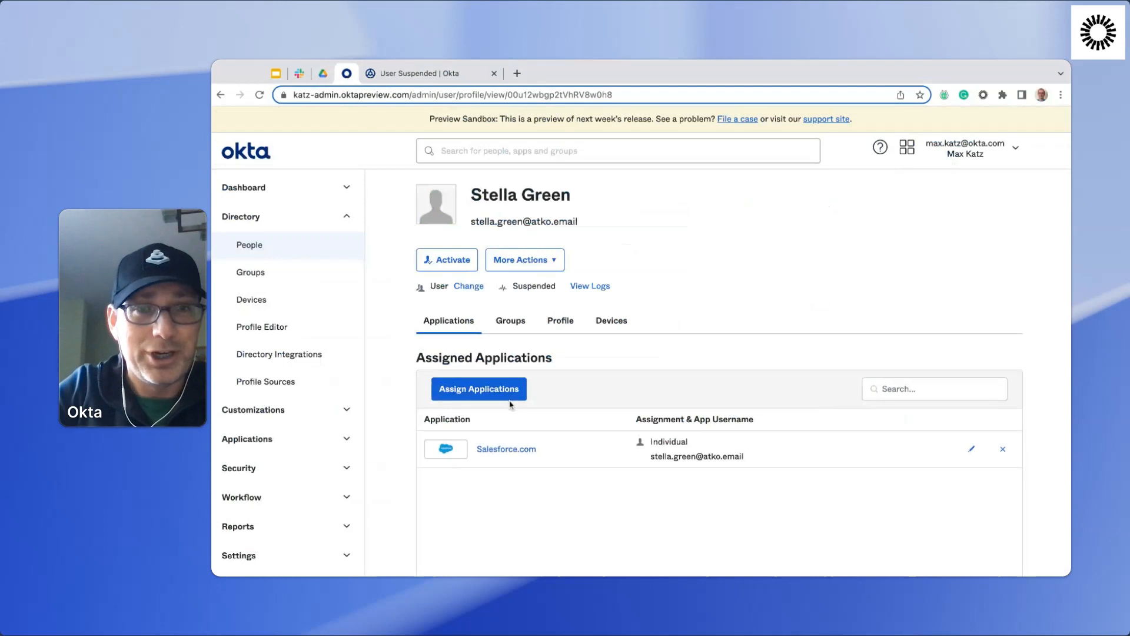
left_click(453, 262)
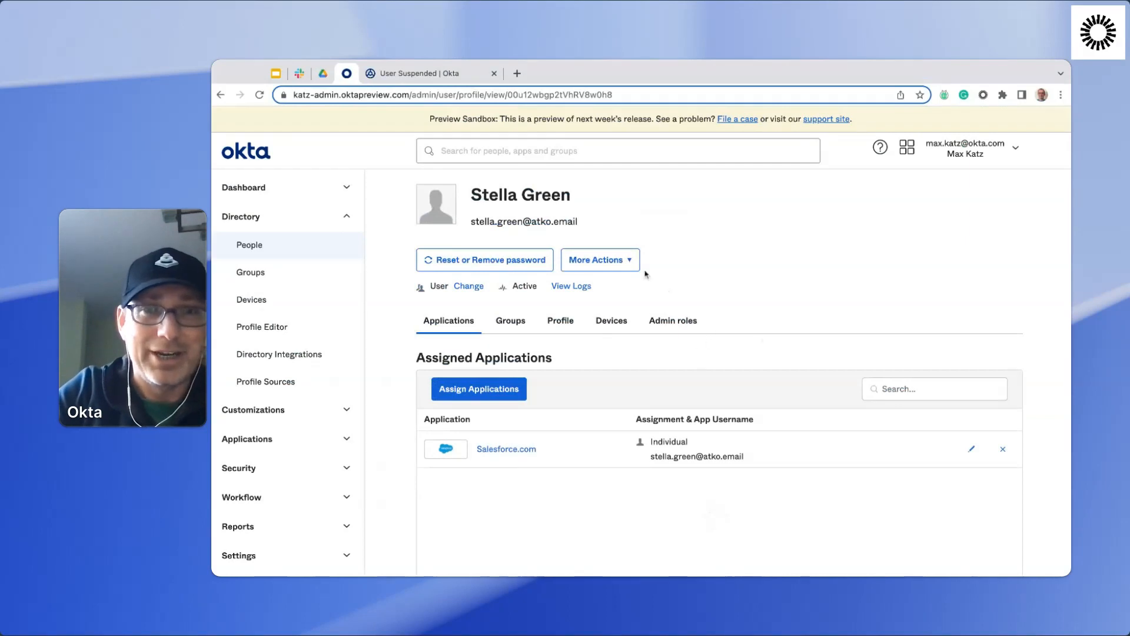
left_click(630, 263)
left_click(608, 353)
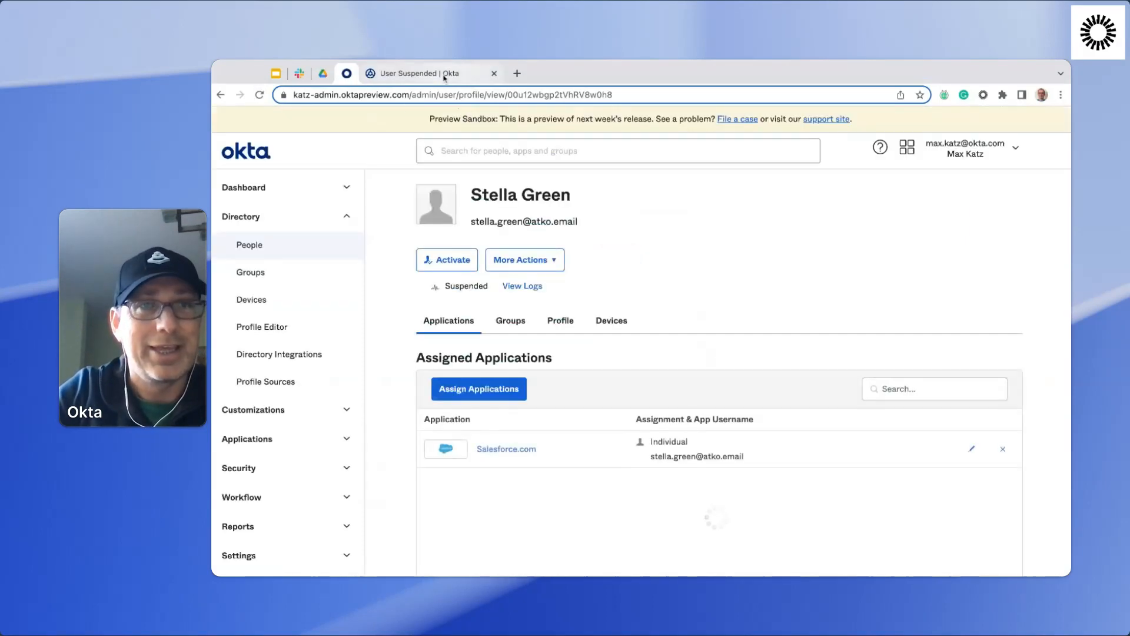
Check the sender of the newest suspension message in Slack's workflows-test channel, and return to the User Suspended flow.
left_click(298, 76)
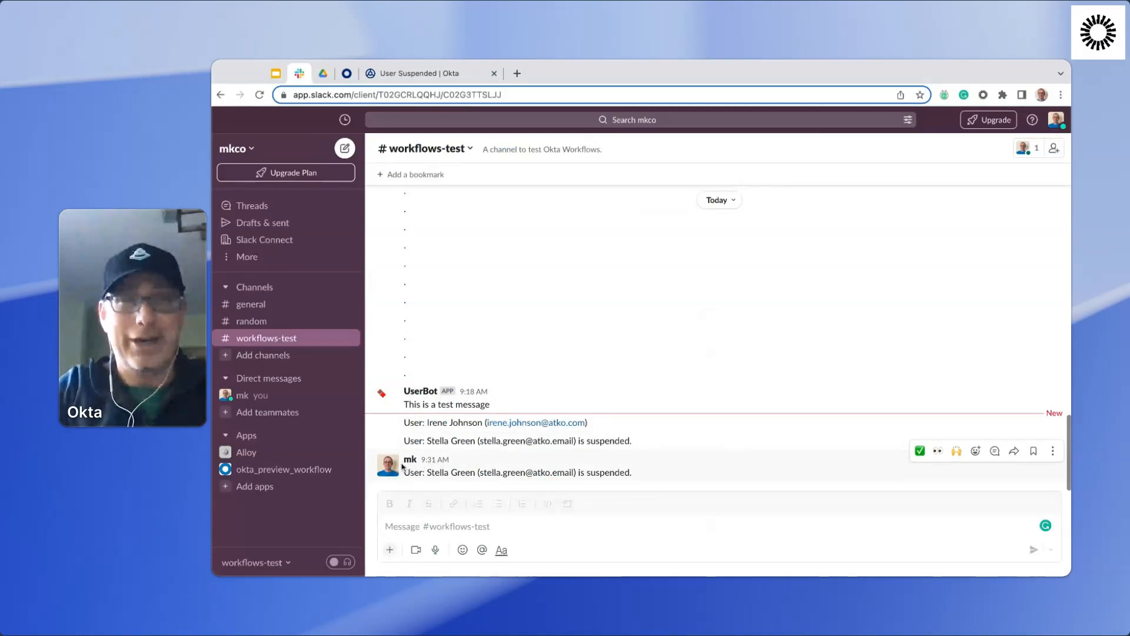
left_click(410, 460)
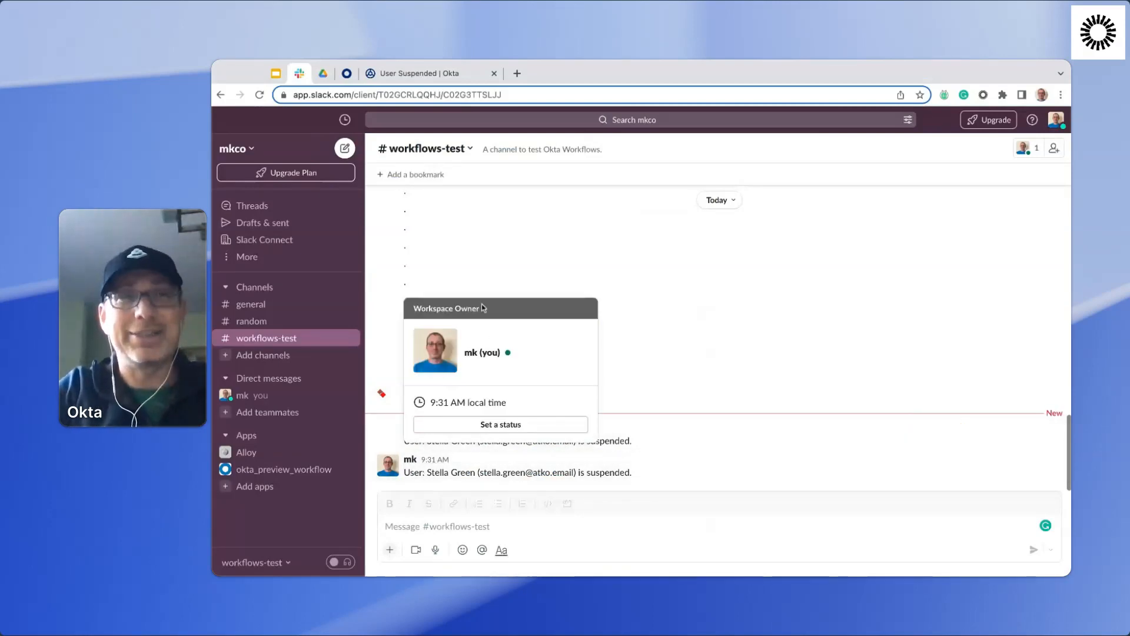
left_click(400, 78)
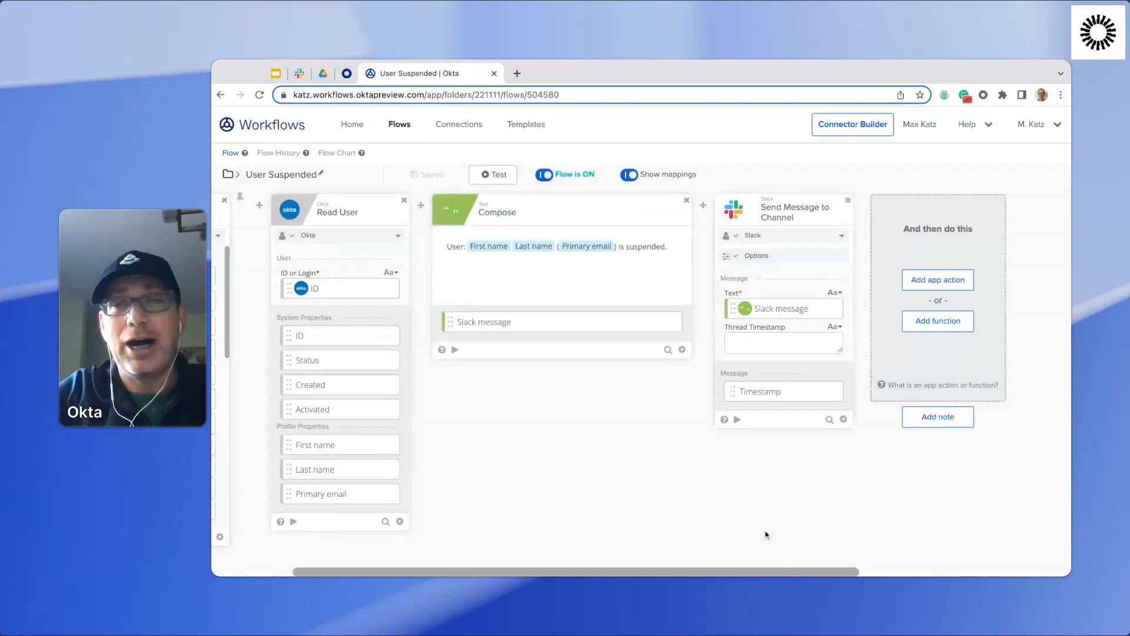
Read the Send Message to Channel card's help on sending as a bot and the other options, and close it.
left_click(725, 421)
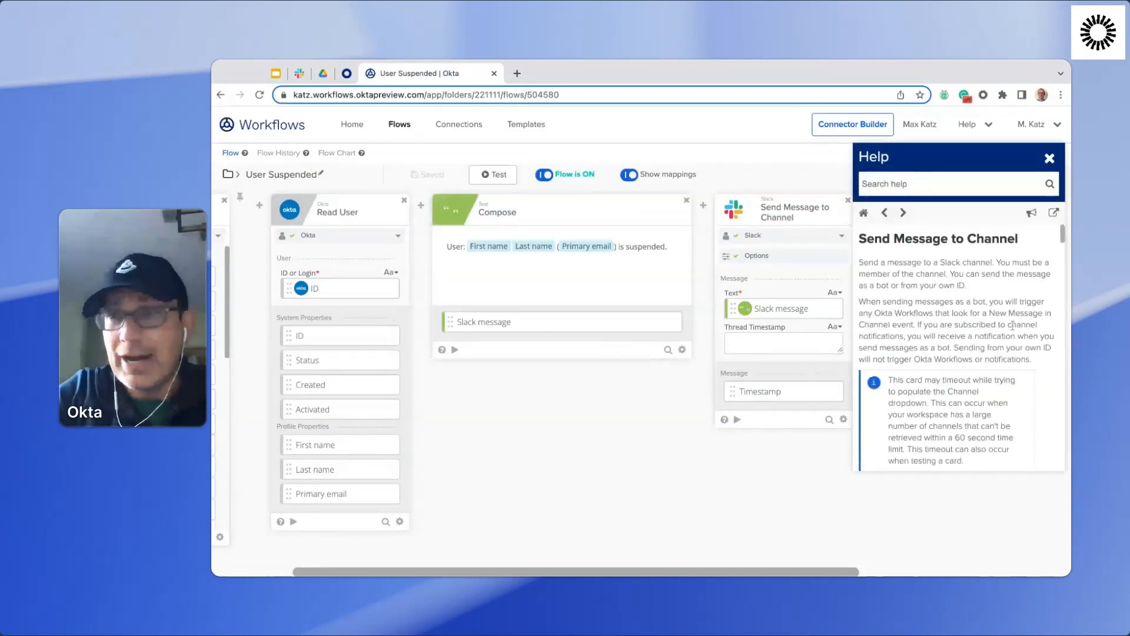
scroll(1006, 296, "down", 5)
scroll(1007, 296, "down", 5)
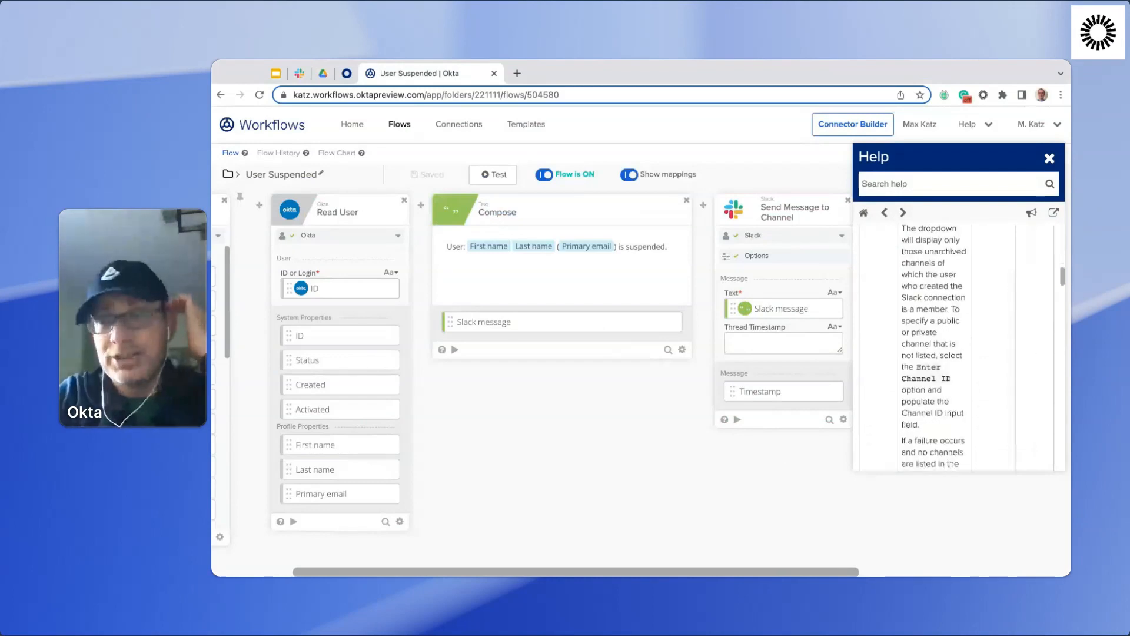
scroll(957, 344, "down", 5)
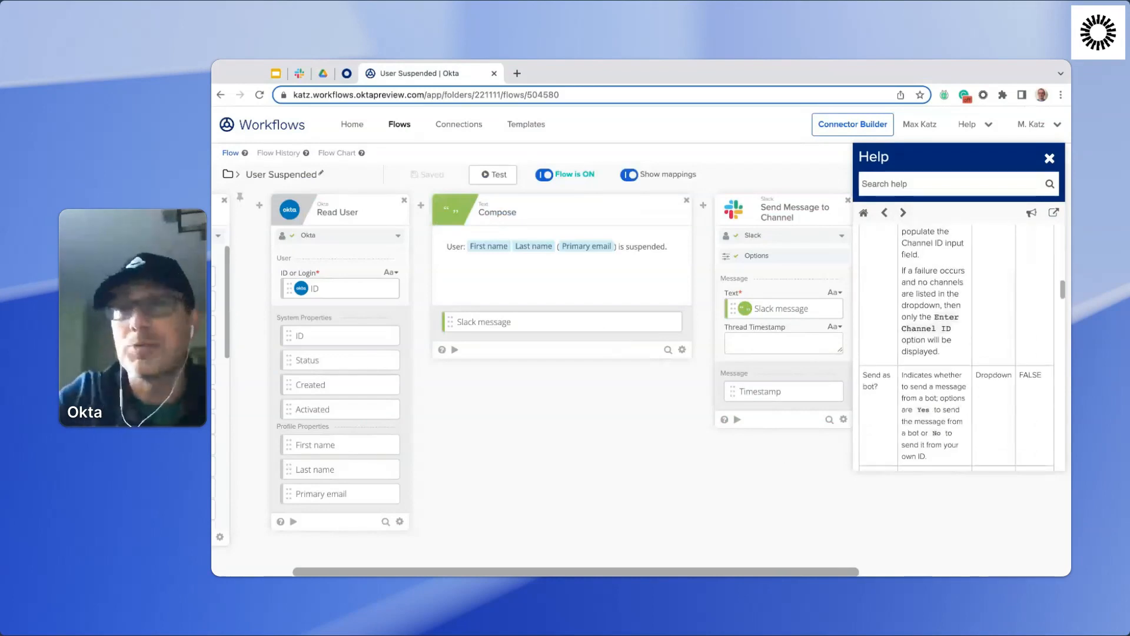
scroll(957, 344, "down", 3)
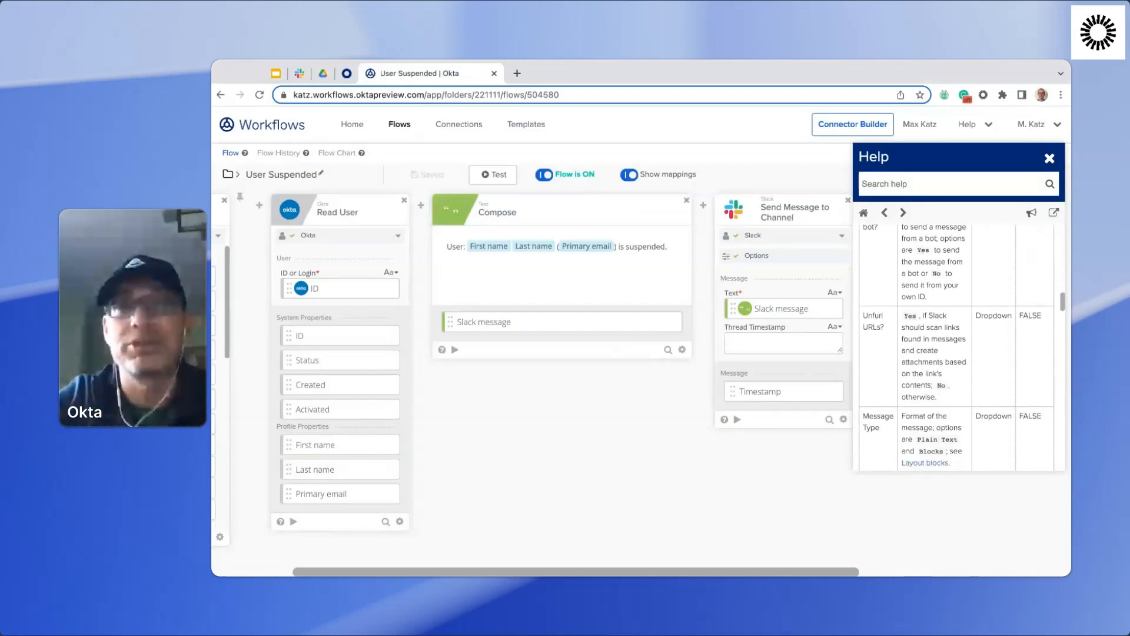
scroll(957, 345, "down", 3)
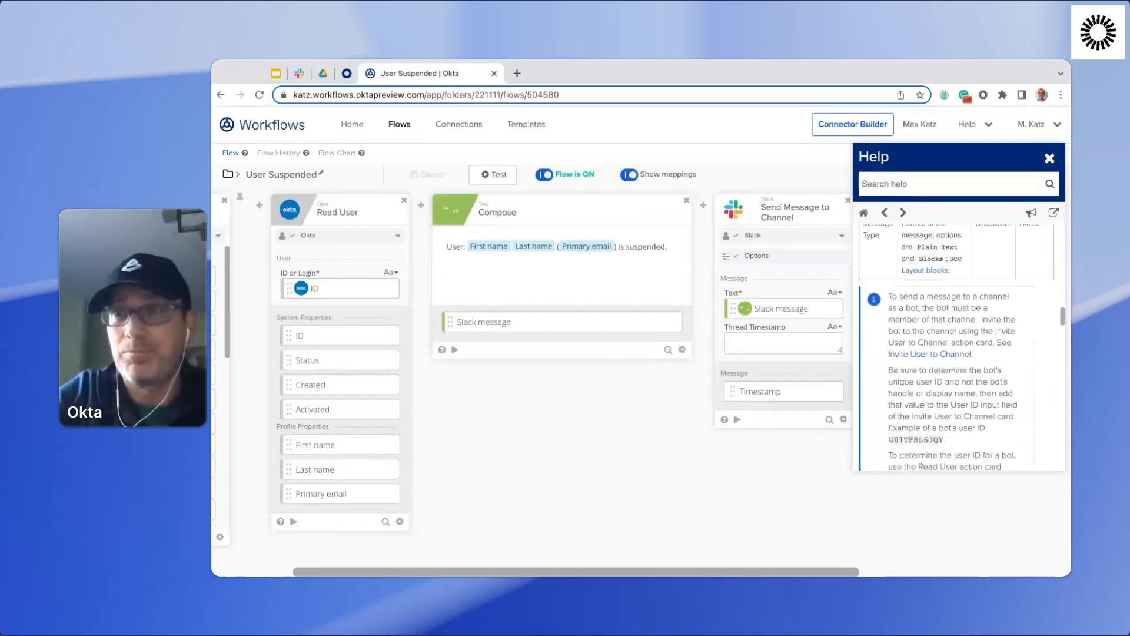
left_click(1050, 158)
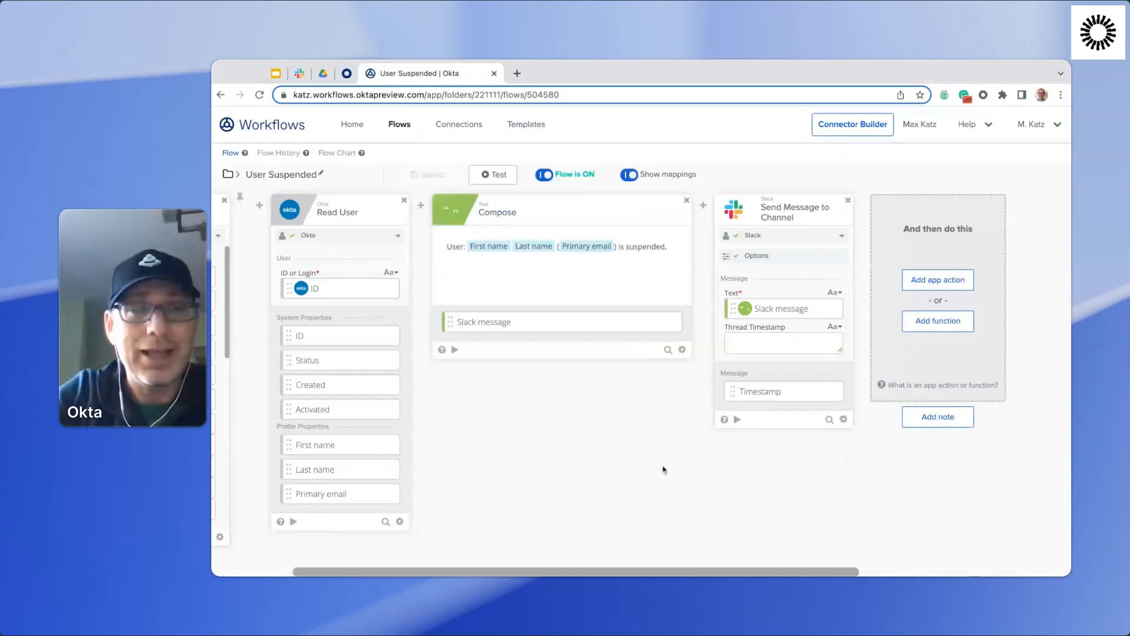
key("super+Tab")
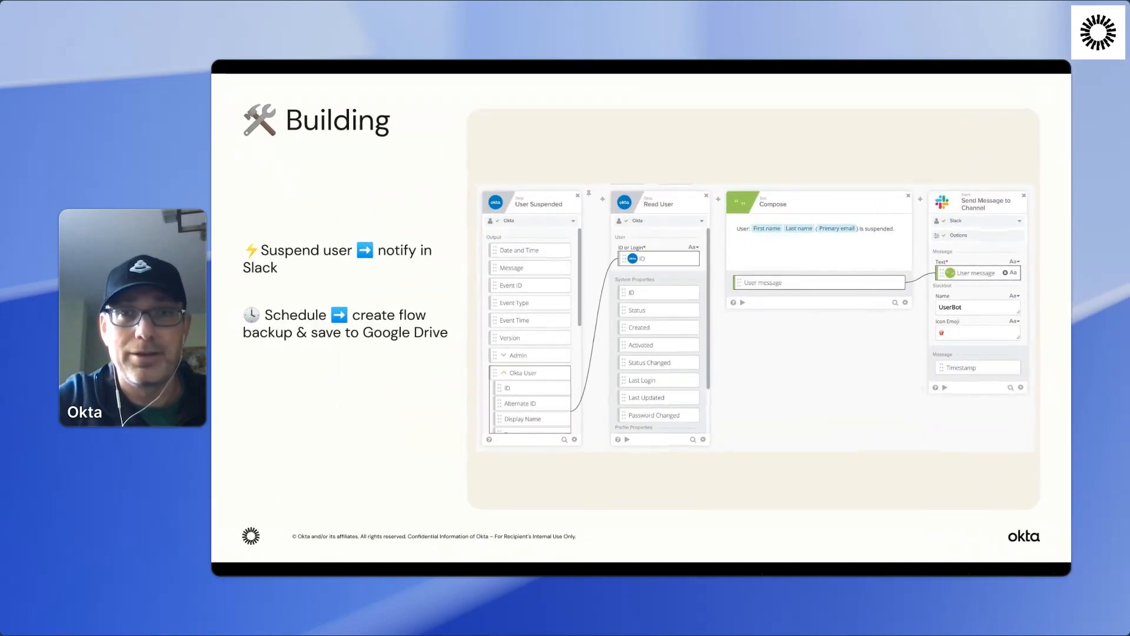
key("Right")
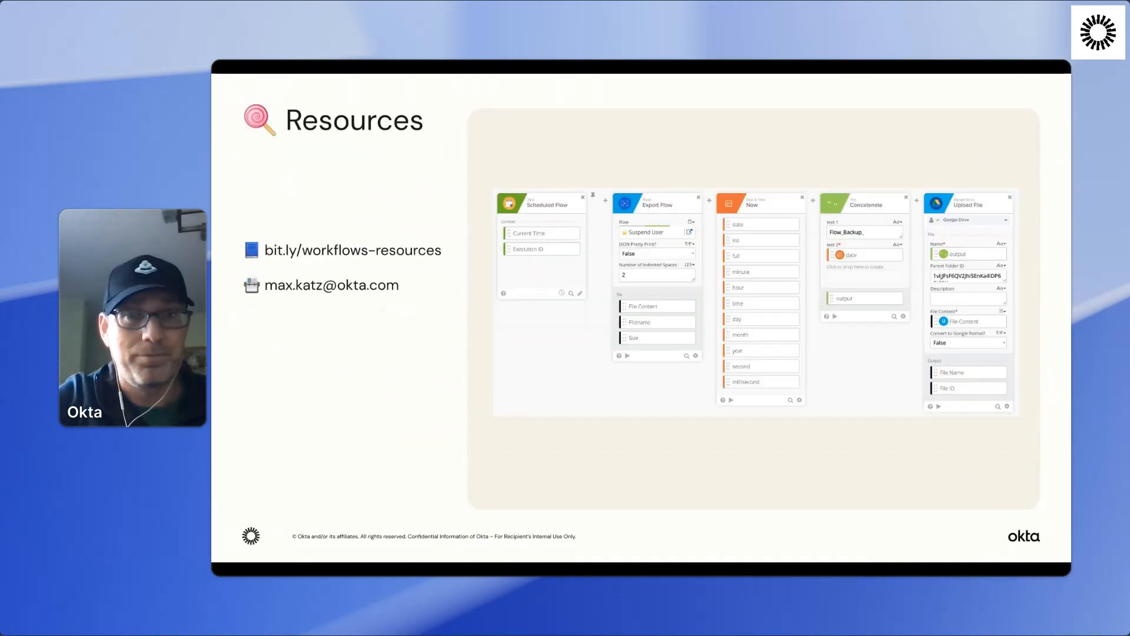